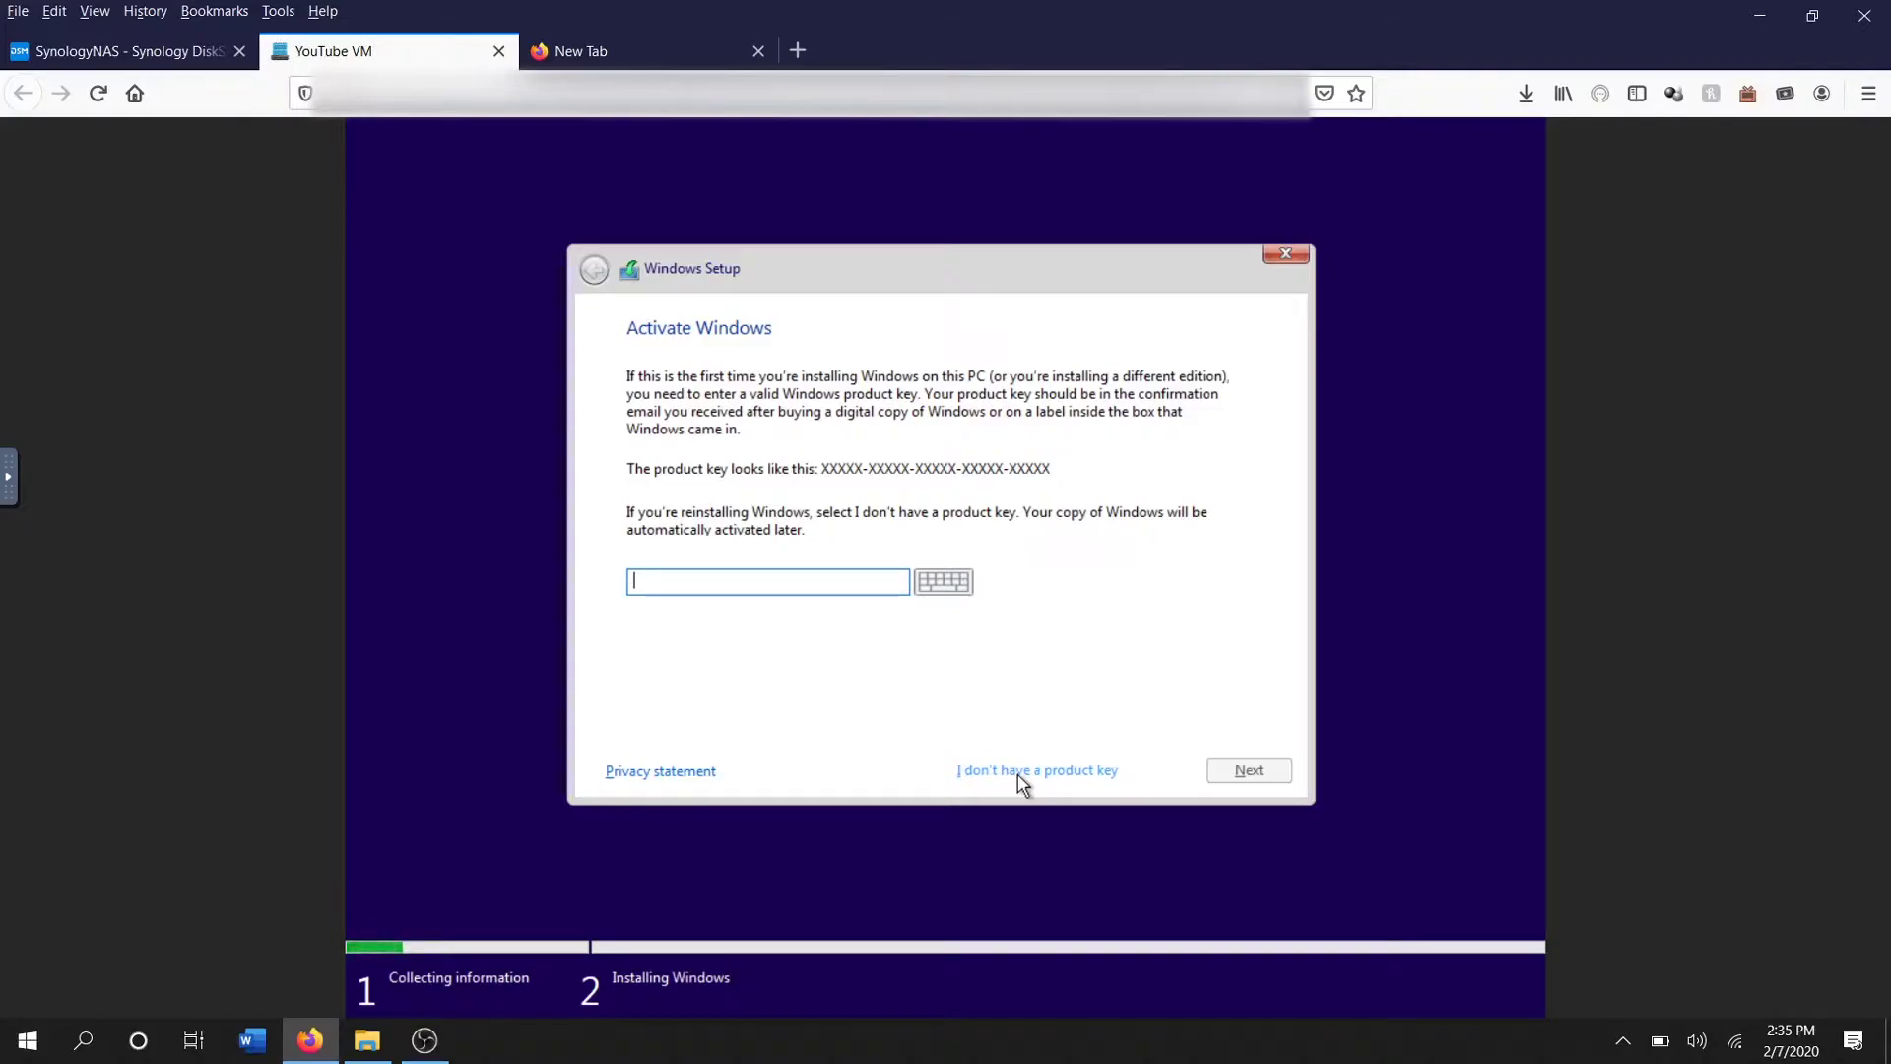
Skip entering a product key and pick Windows 10 Home as the edition
{"action": "left_click", "coordinate": [1019, 776]}
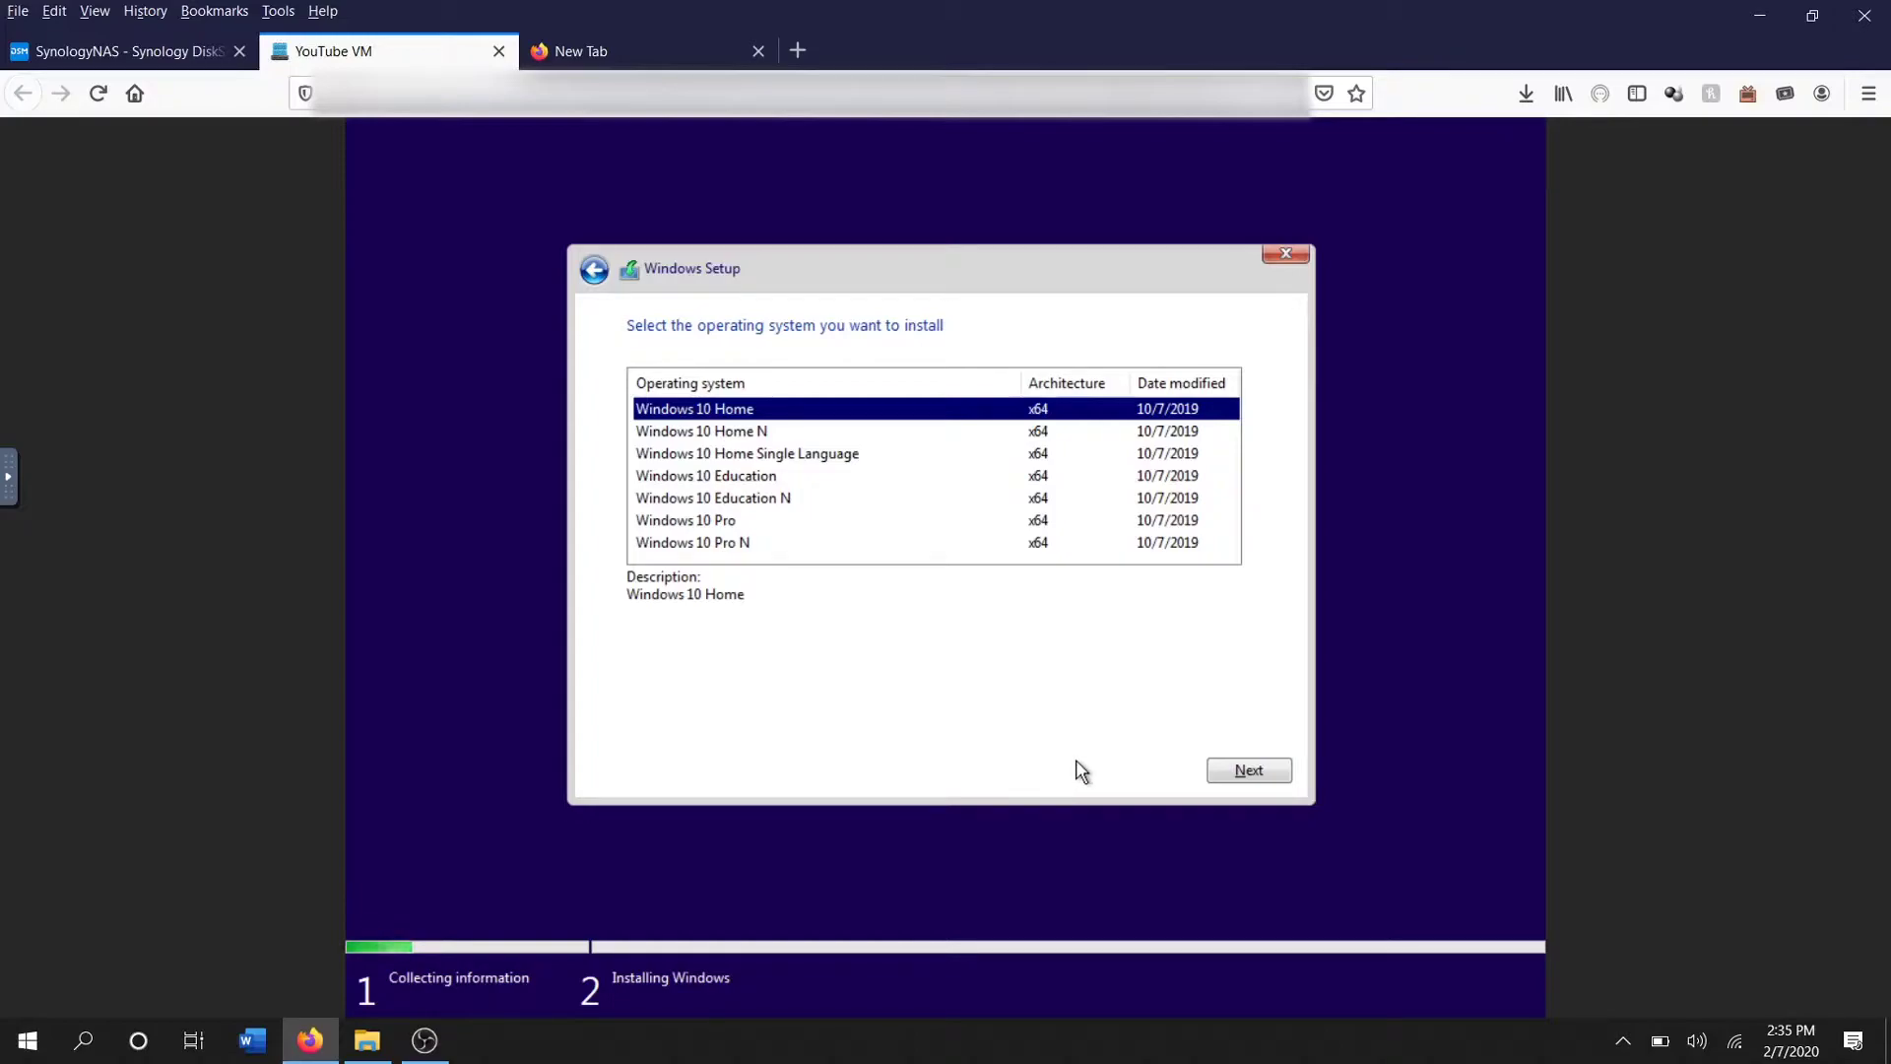
{"action": "left_click", "coordinate": [1239, 773]}
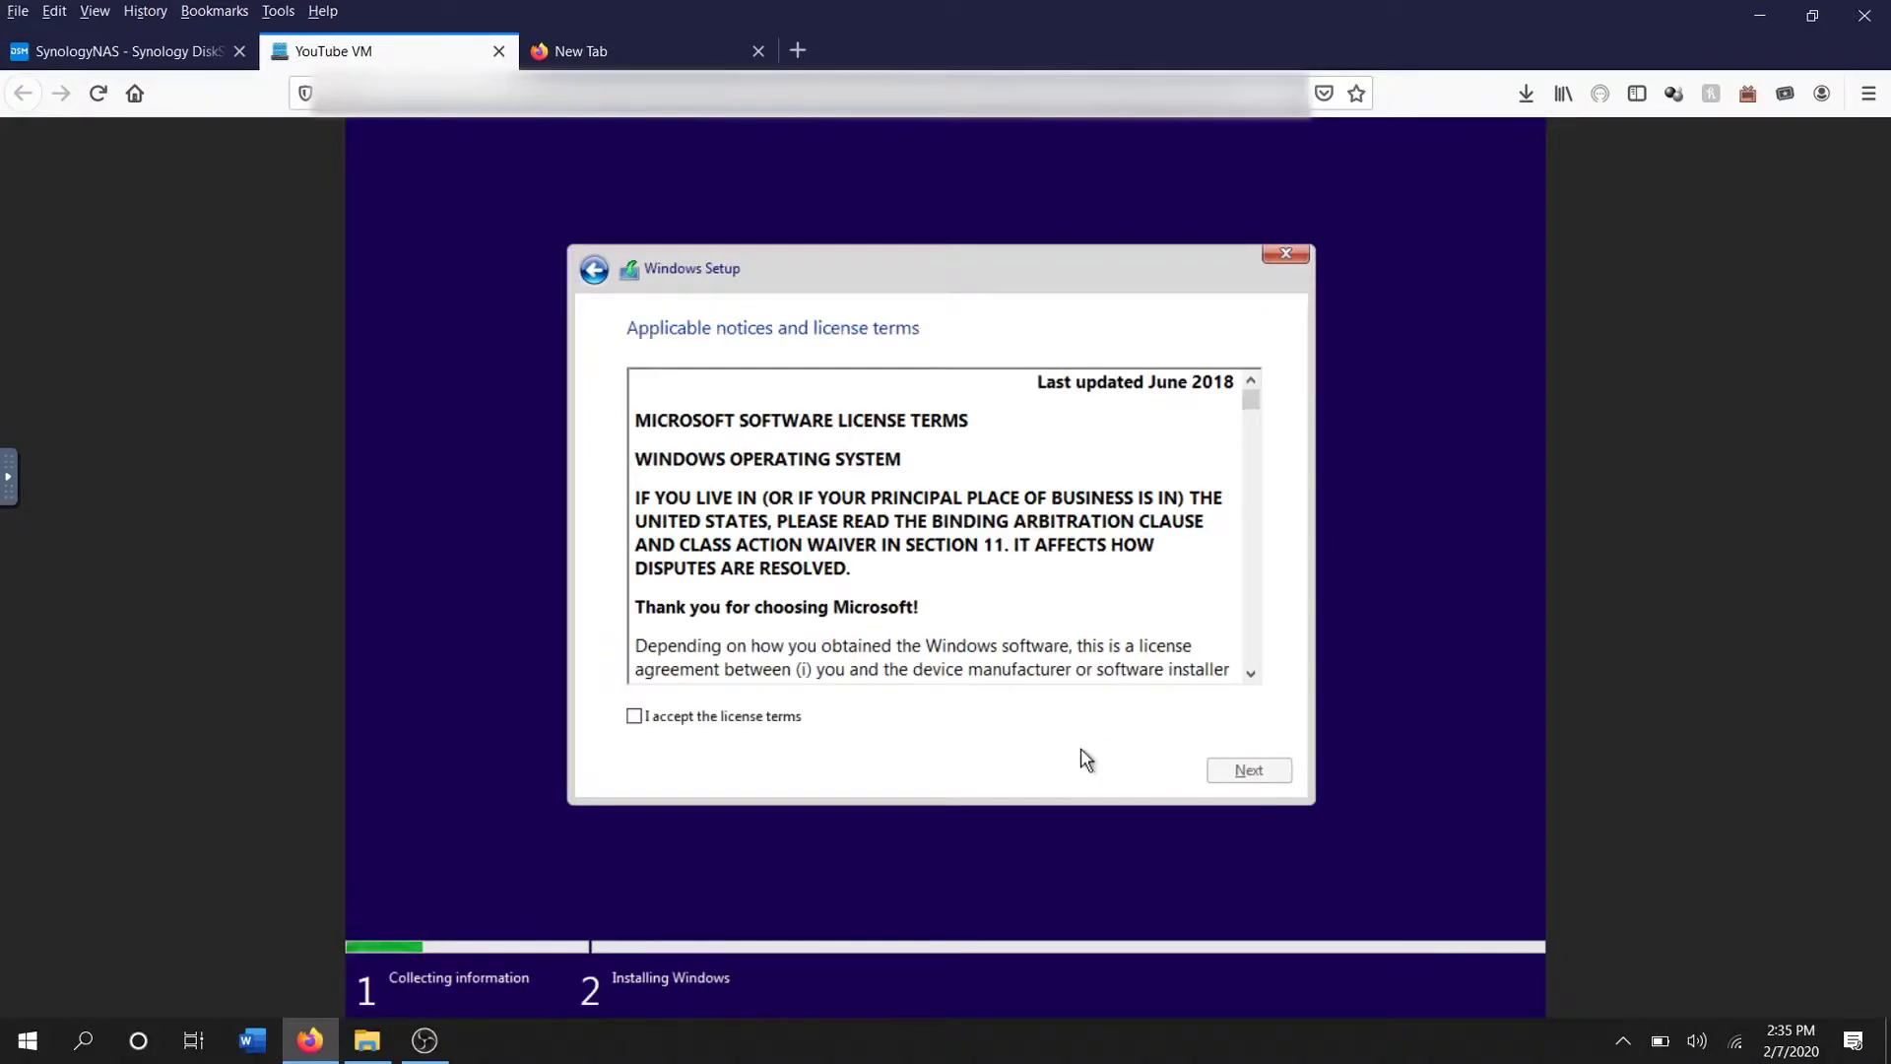
Accept the license terms and choose a Custom clean install
{"action": "left_click", "coordinate": [775, 720]}
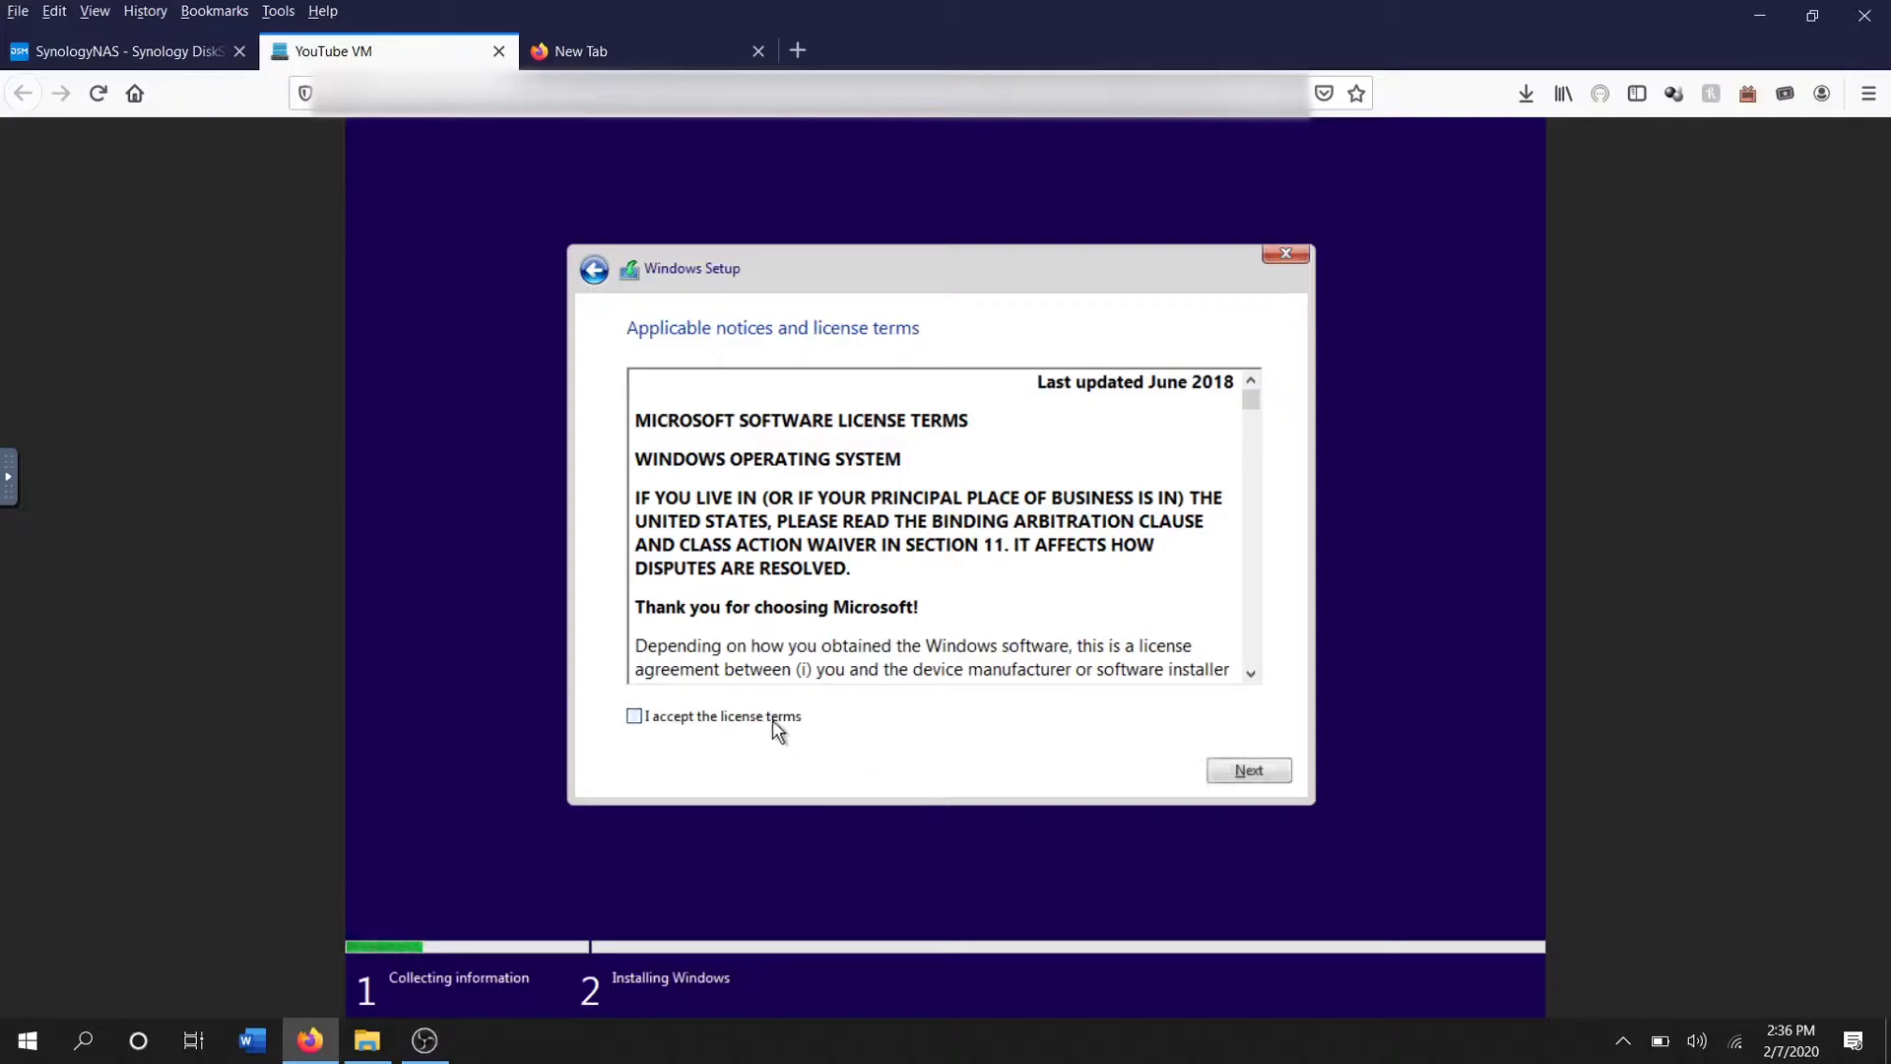
{"action": "left_click", "coordinate": [1228, 771]}
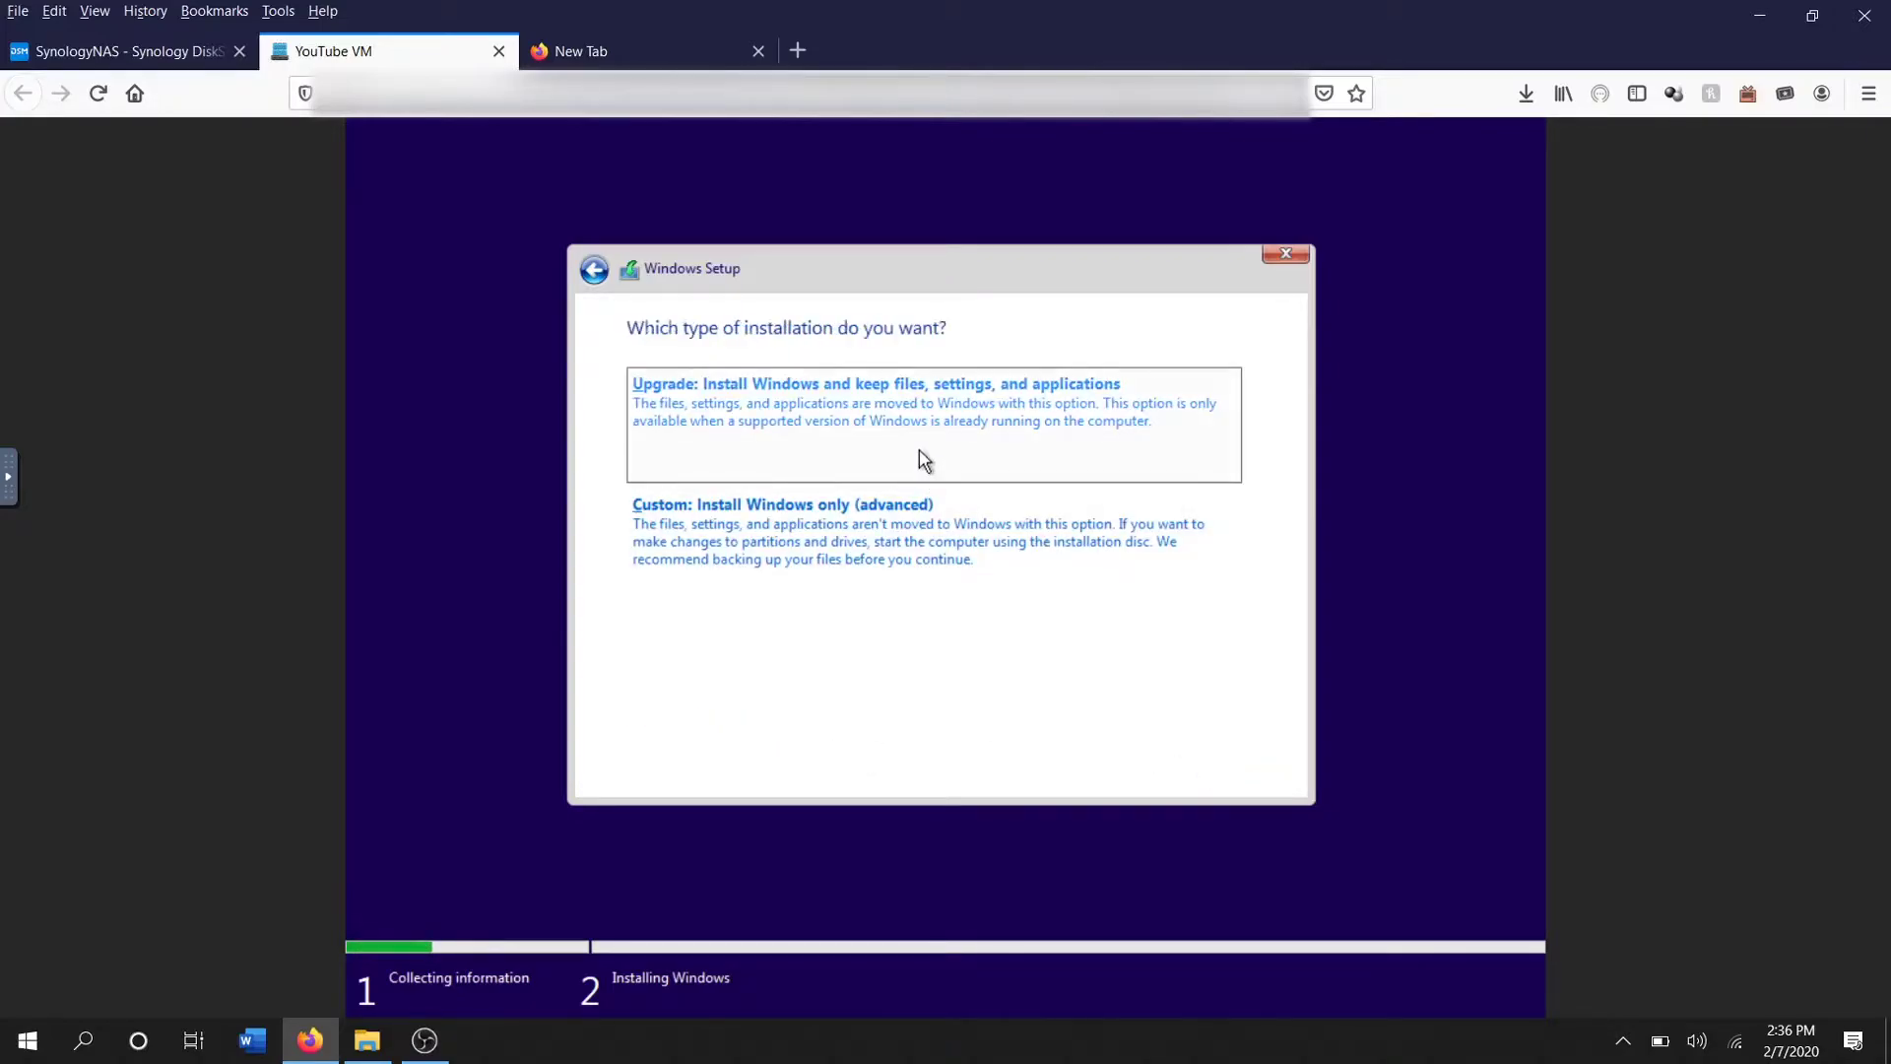
{"action": "left_click", "coordinate": [867, 522]}
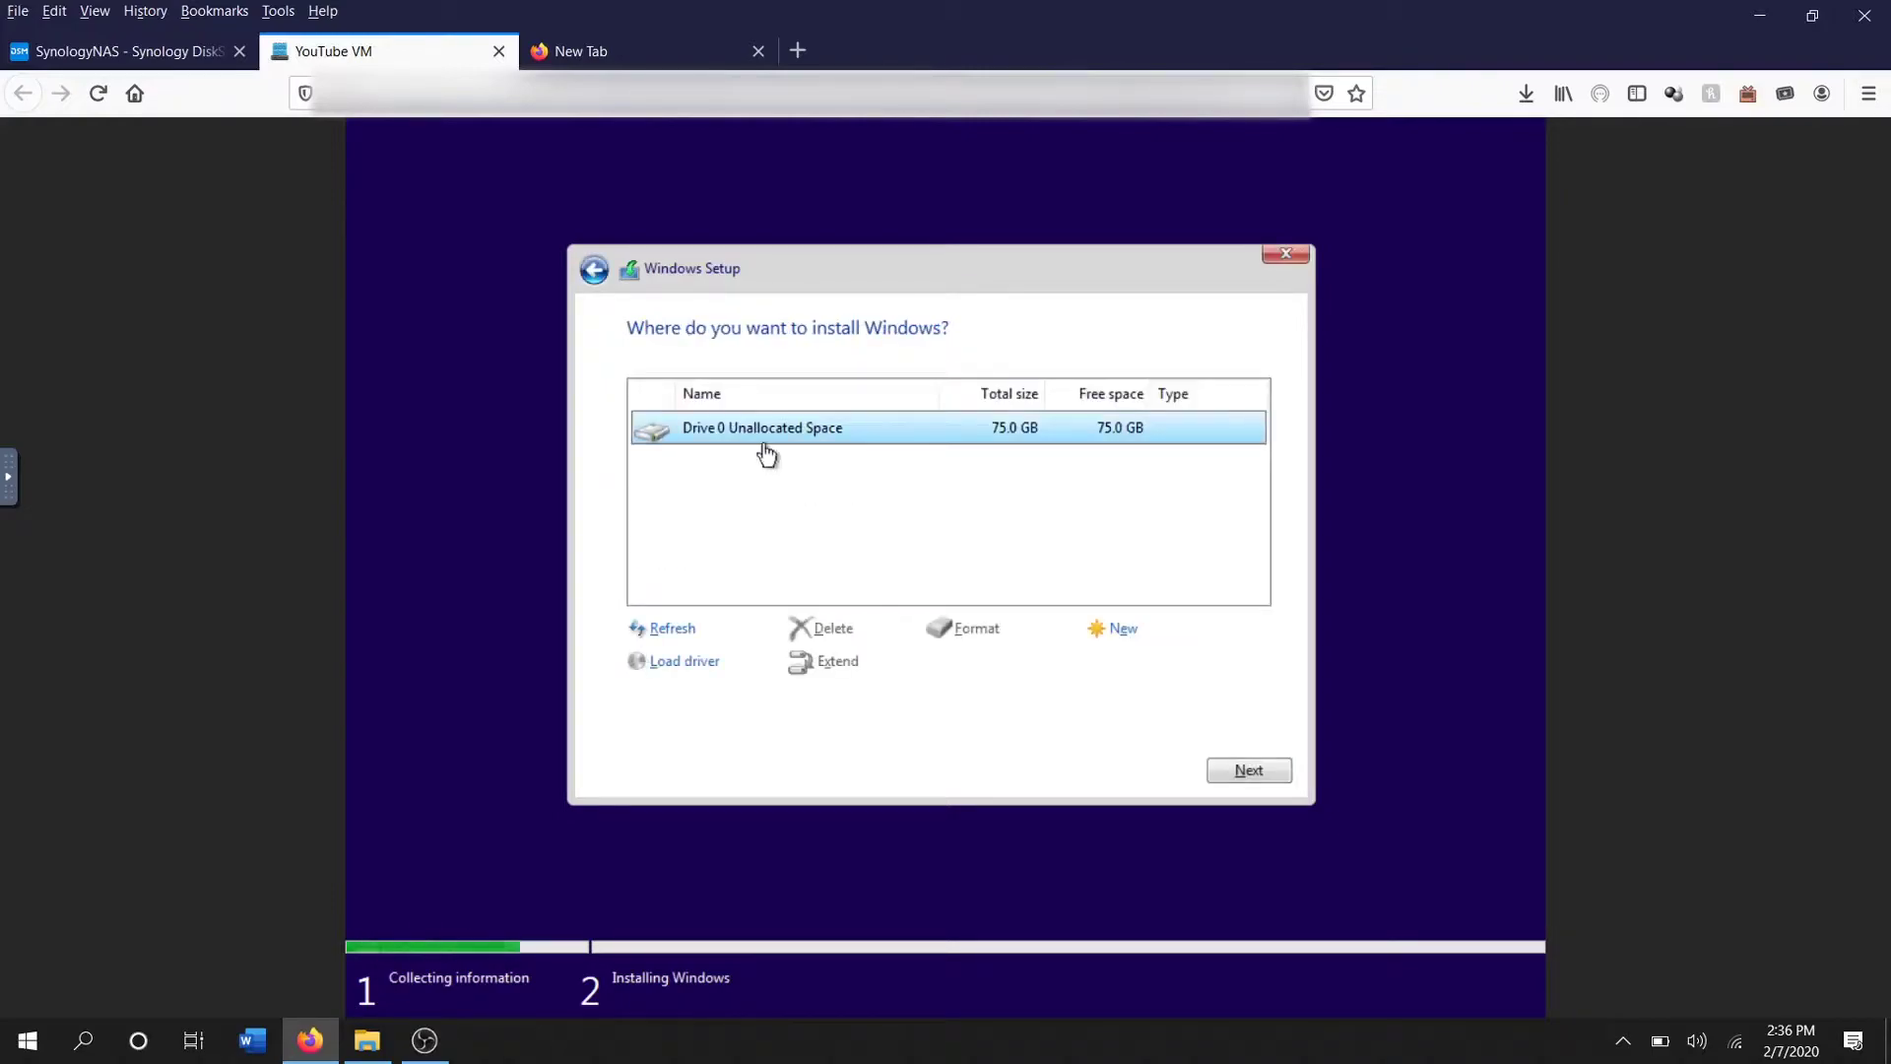
Create a 76800 MB partition on Drive 0, allowing the extra system partitions
{"action": "left_click", "coordinate": [1120, 633]}
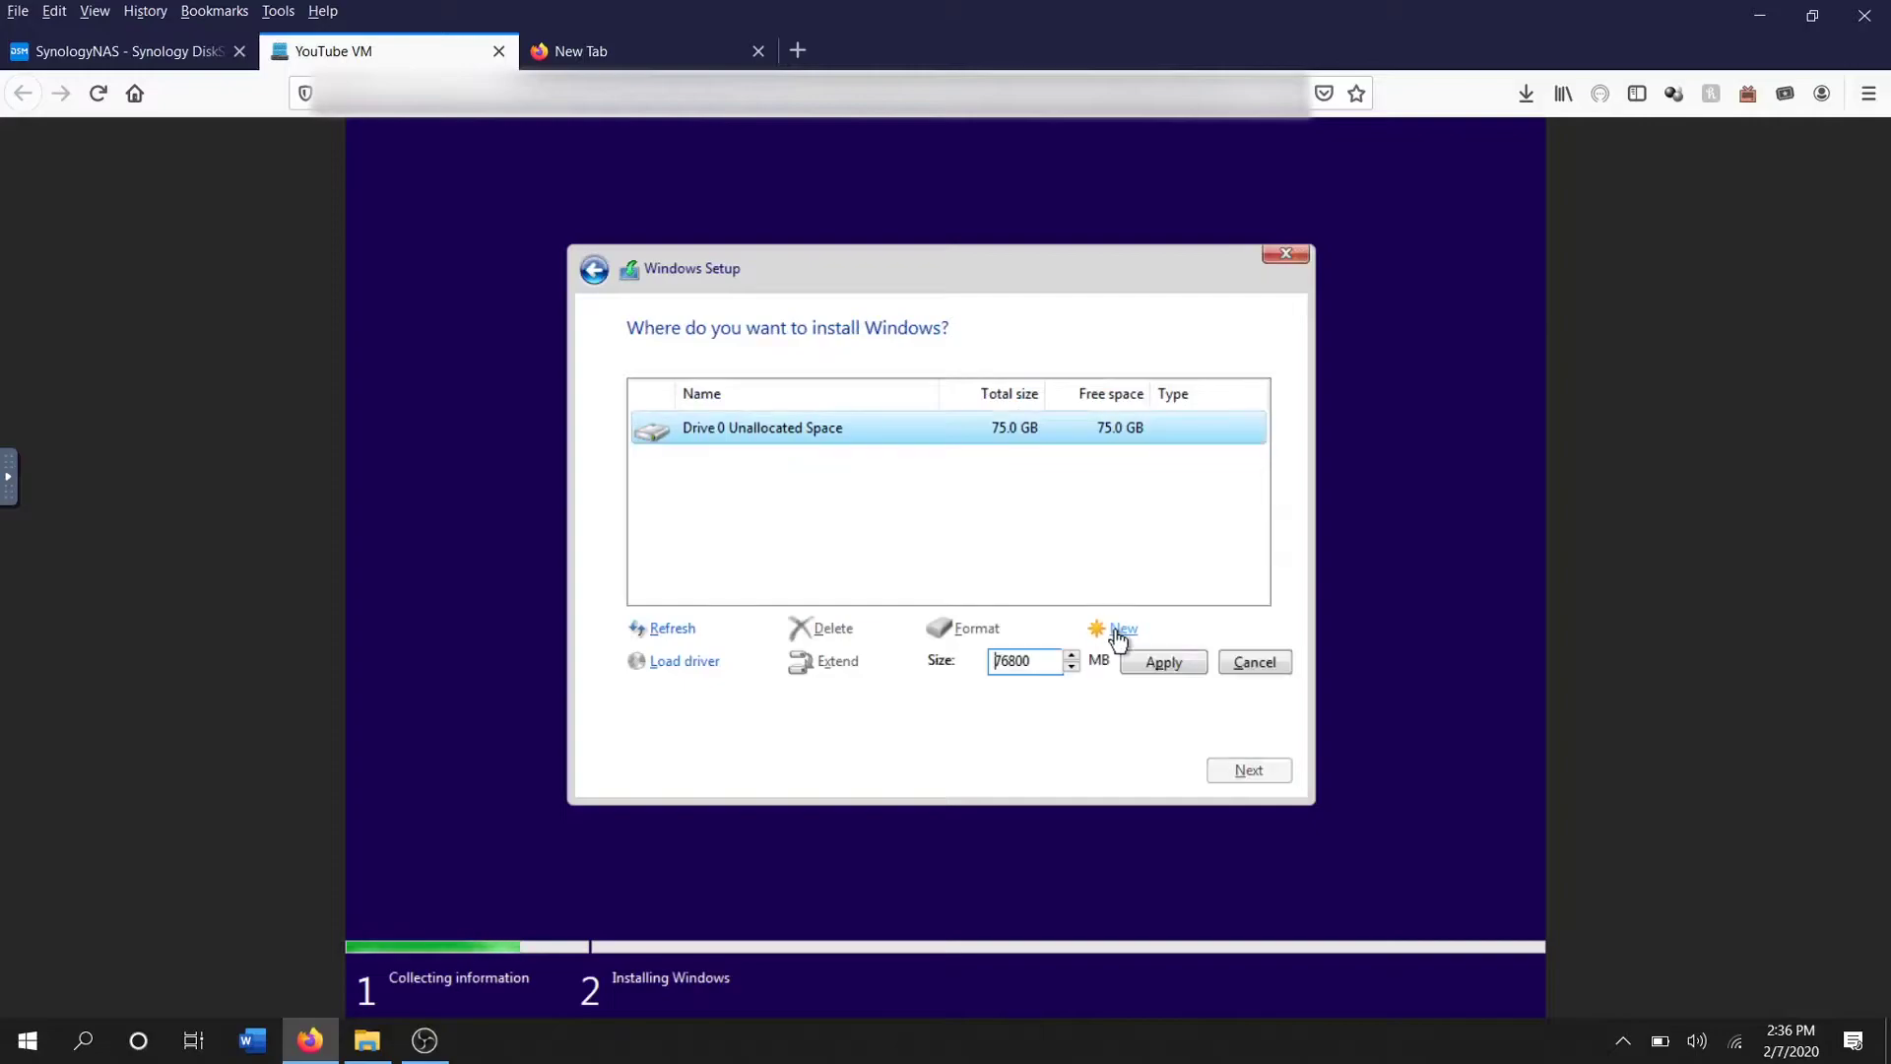
{"action": "left_click", "coordinate": [1163, 666]}
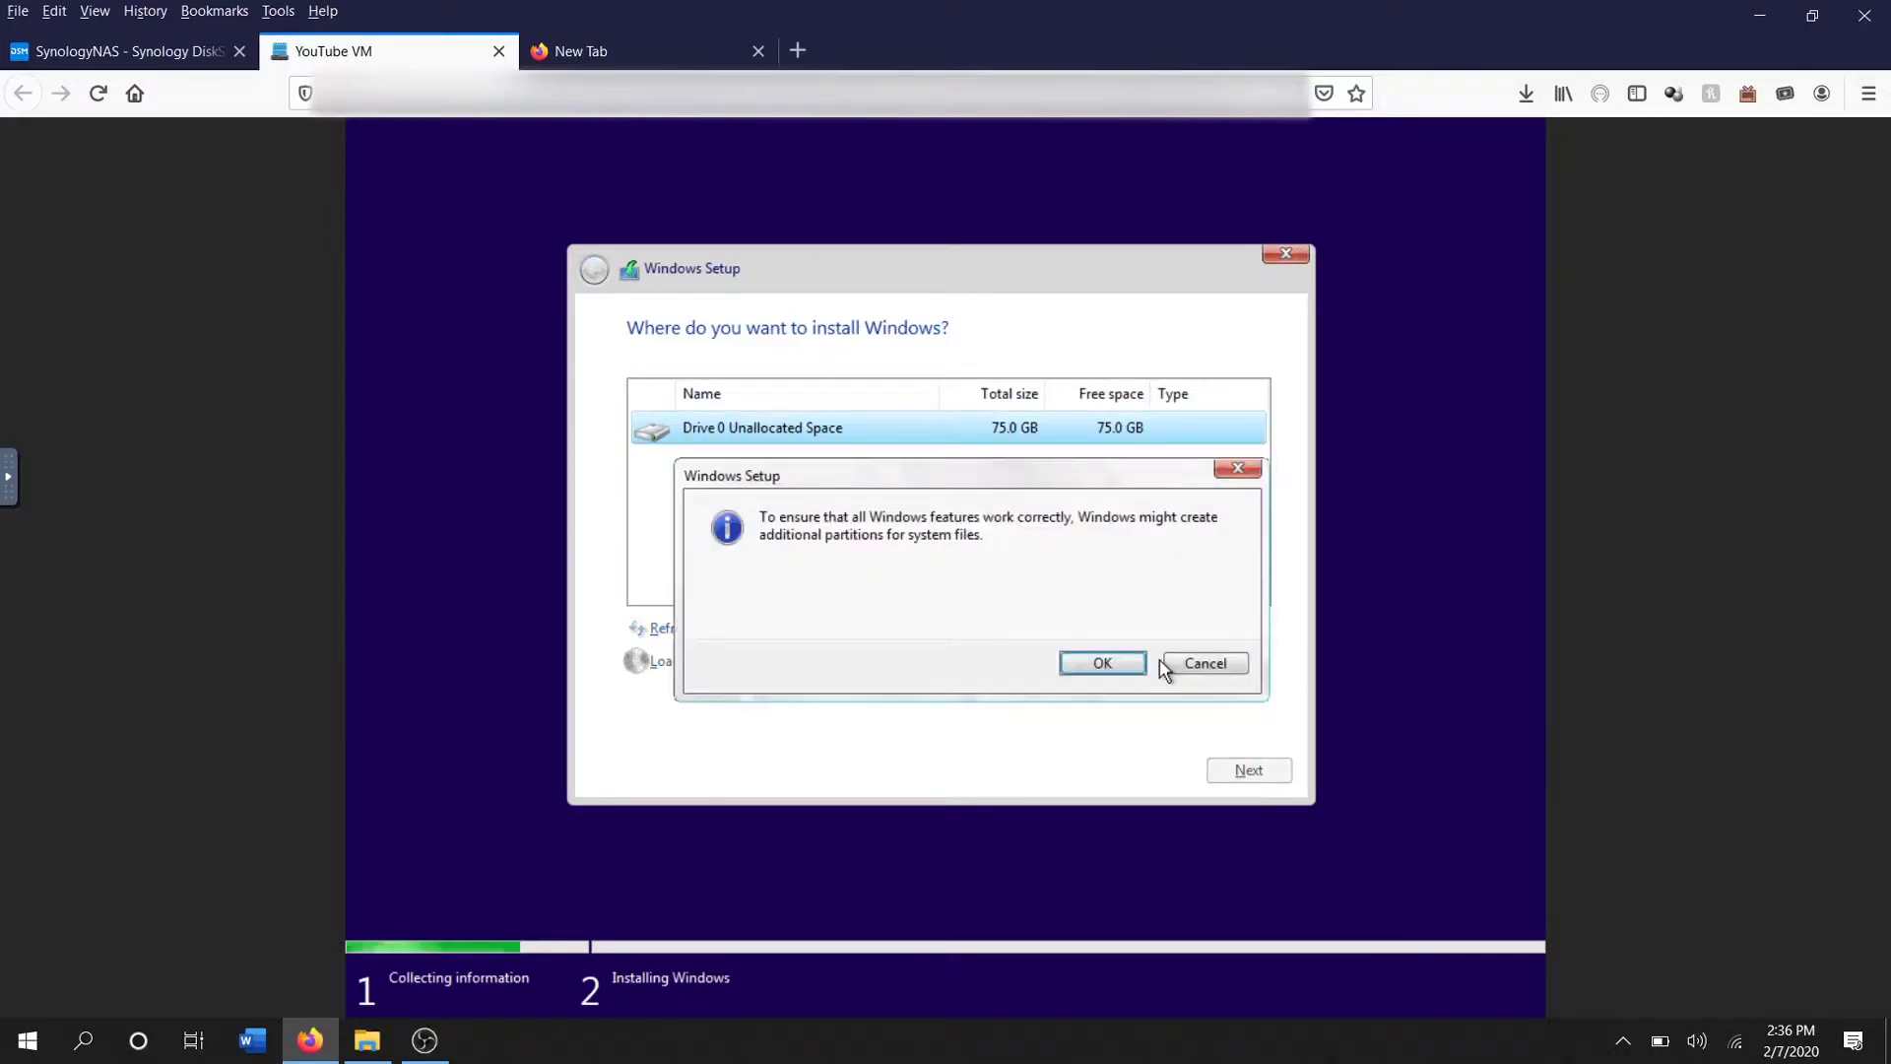
{"action": "left_click", "coordinate": [1102, 665]}
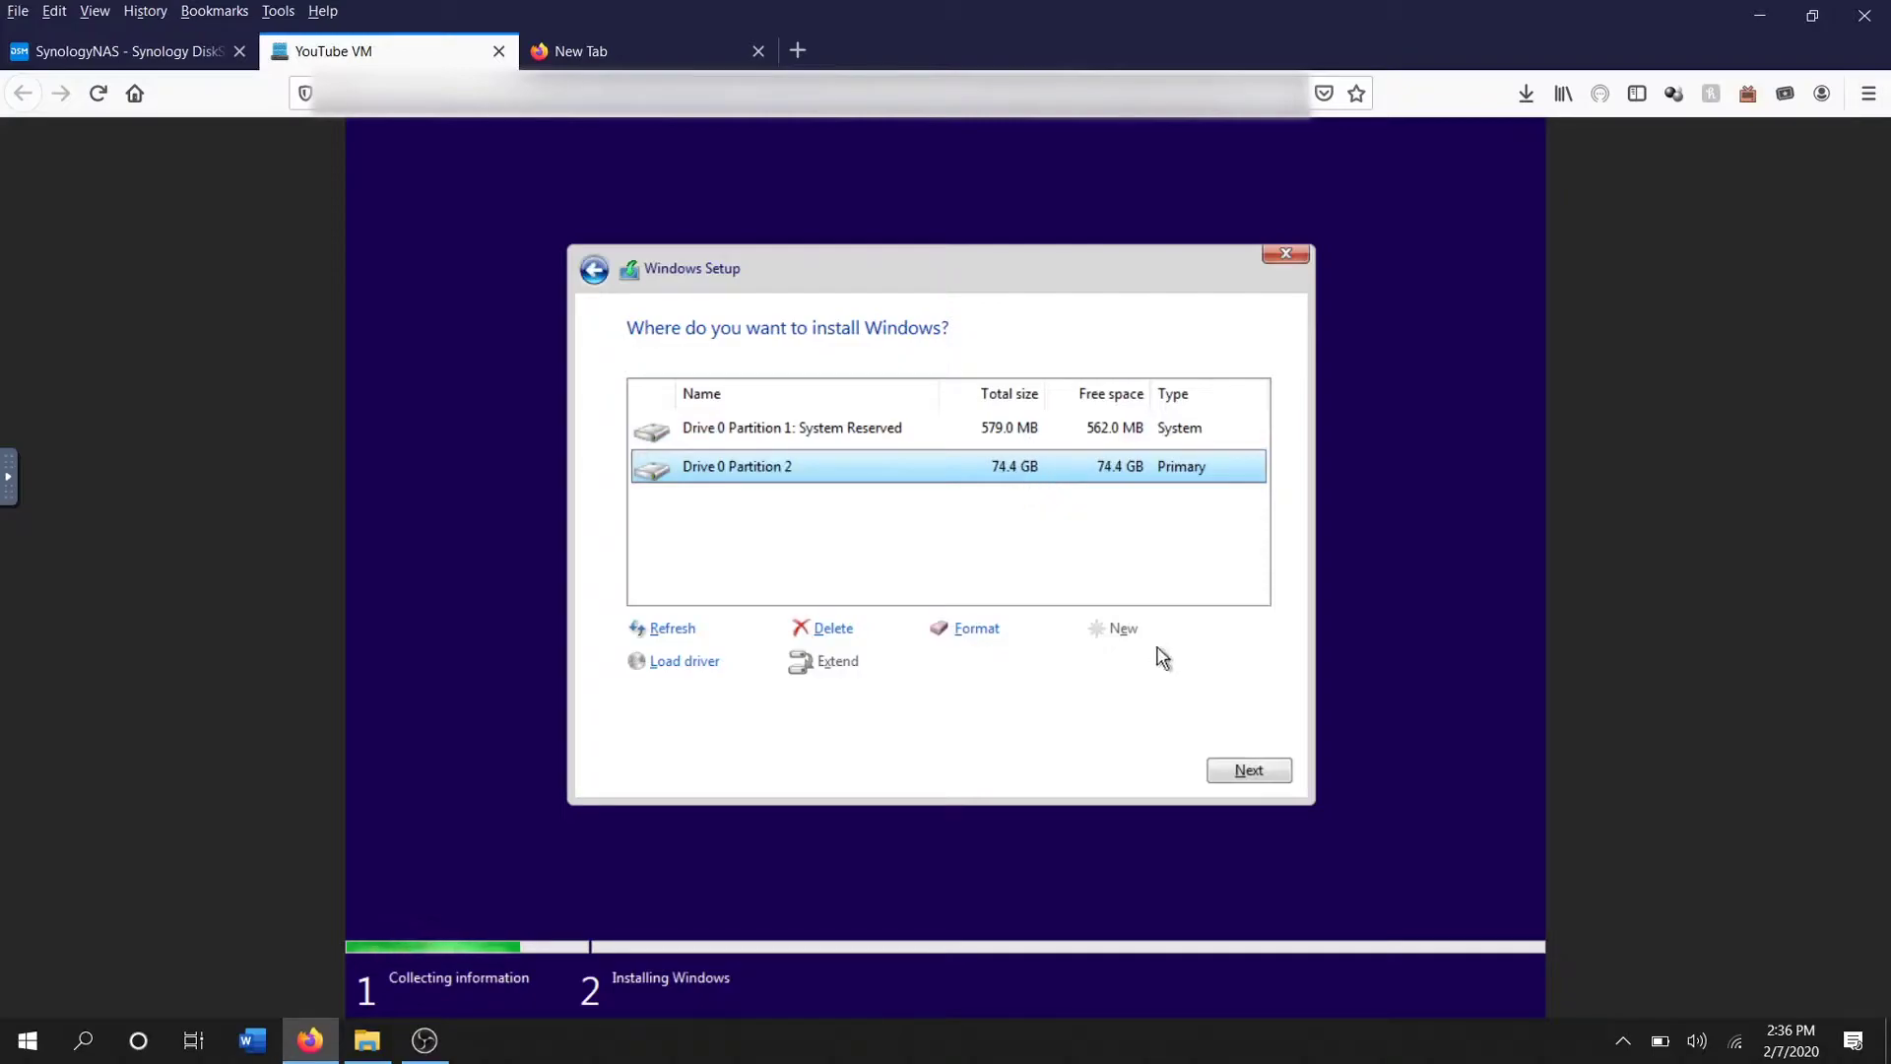
Install Windows onto Drive 0 Partition 2
{"action": "left_click", "coordinate": [1249, 771]}
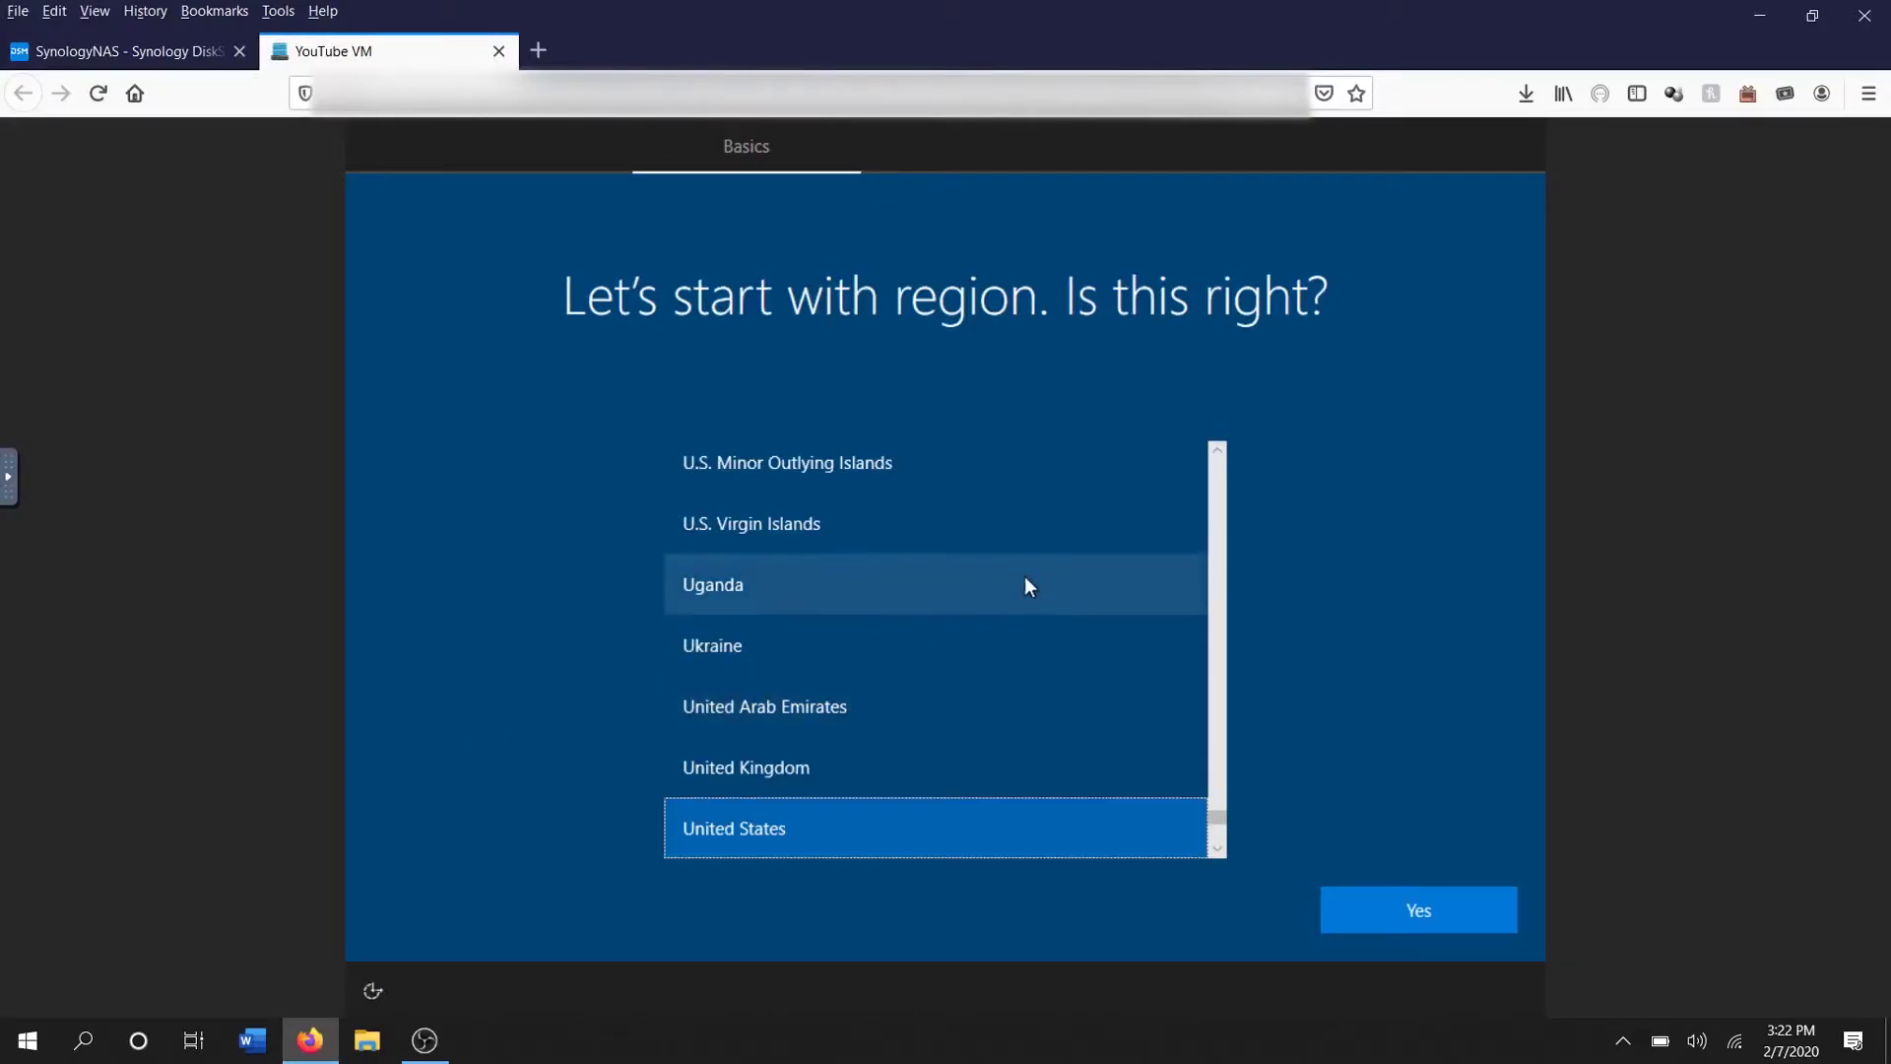
Keep the United States region and US keyboard, with no second layout
{"action": "left_click", "coordinate": [1355, 922]}
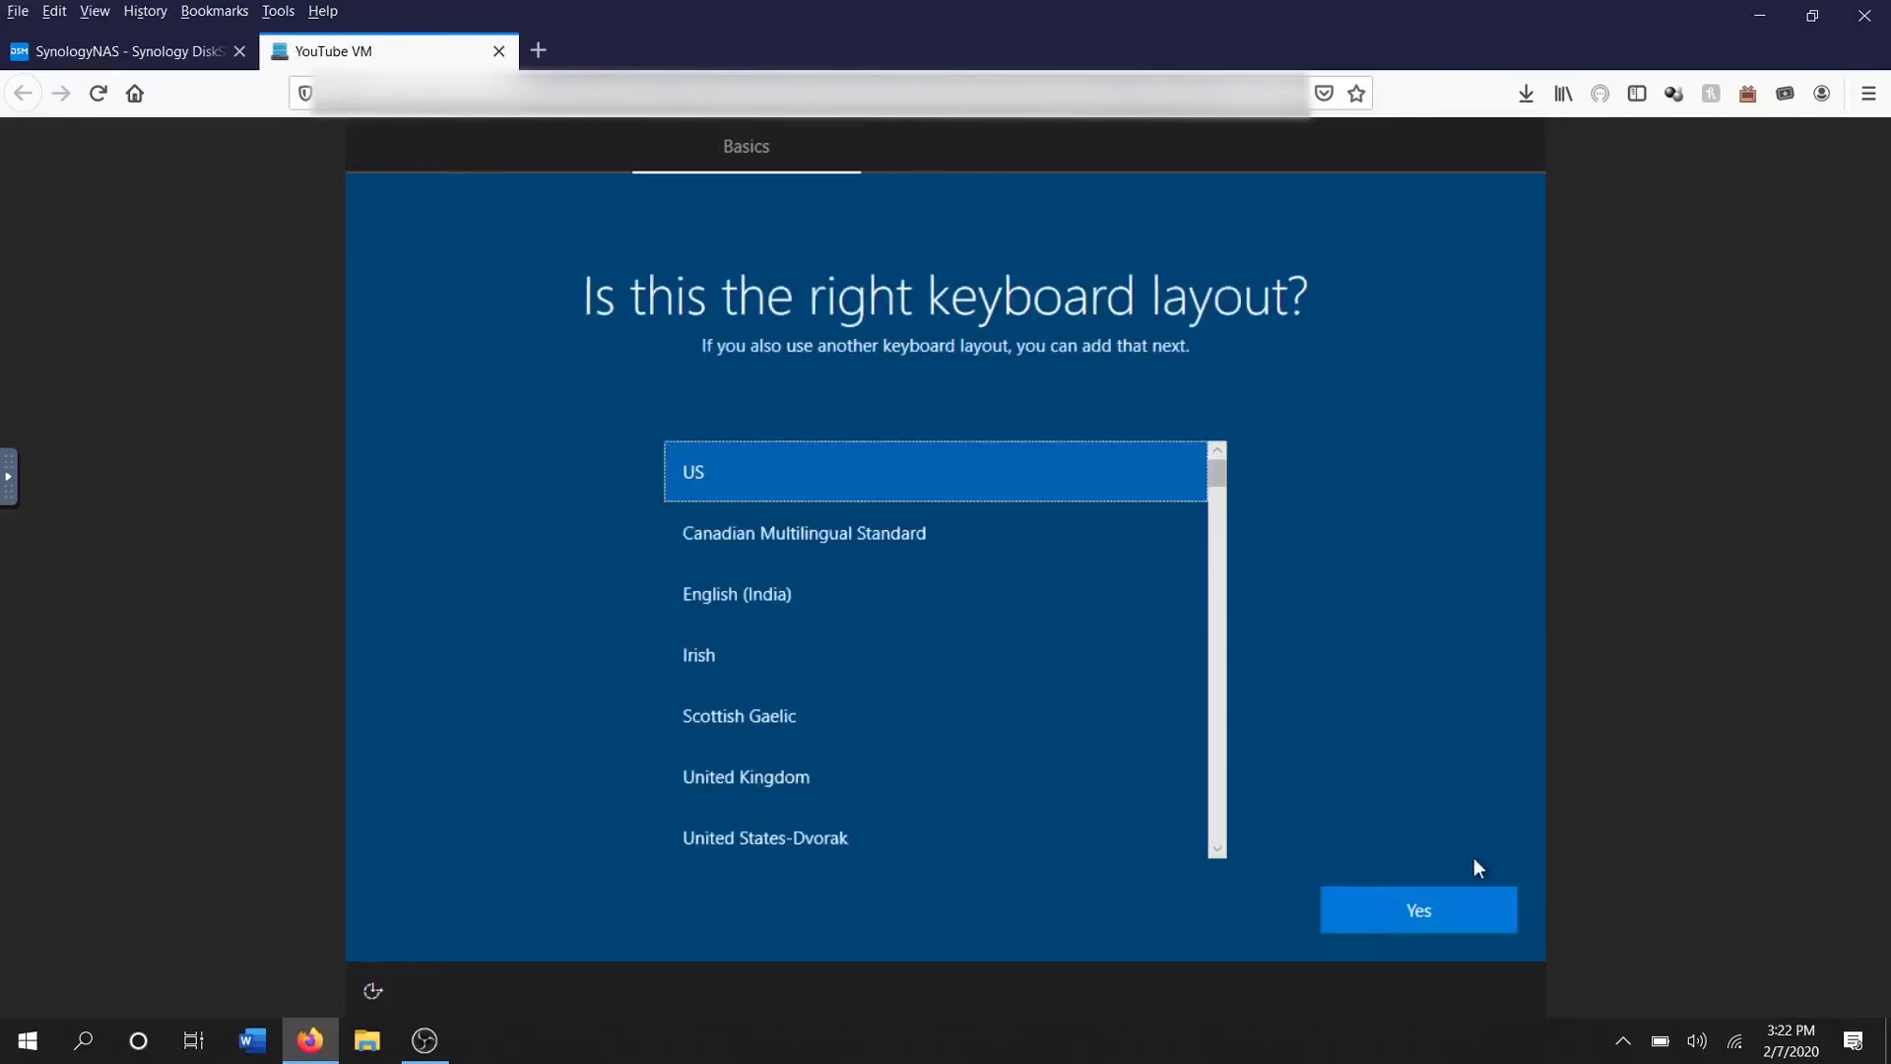
{"action": "left_click", "coordinate": [1428, 906]}
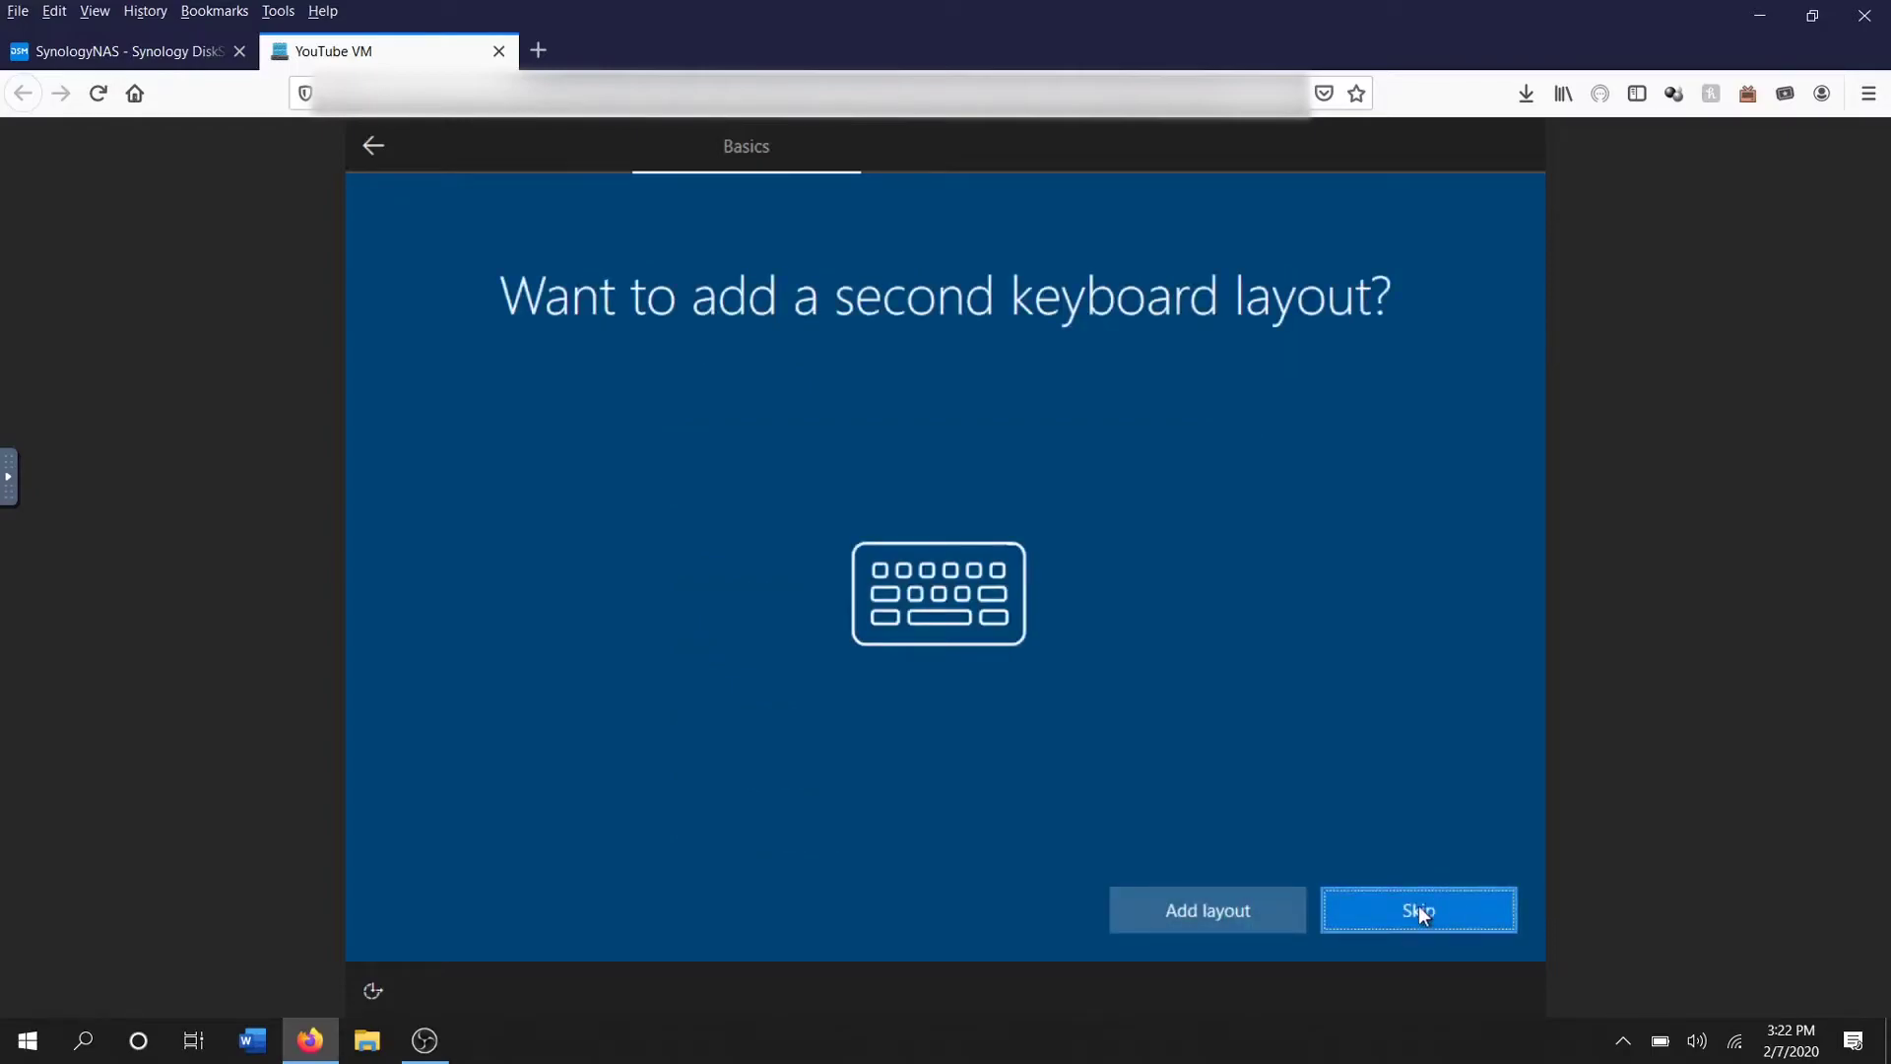
{"action": "left_click", "coordinate": [1393, 913]}
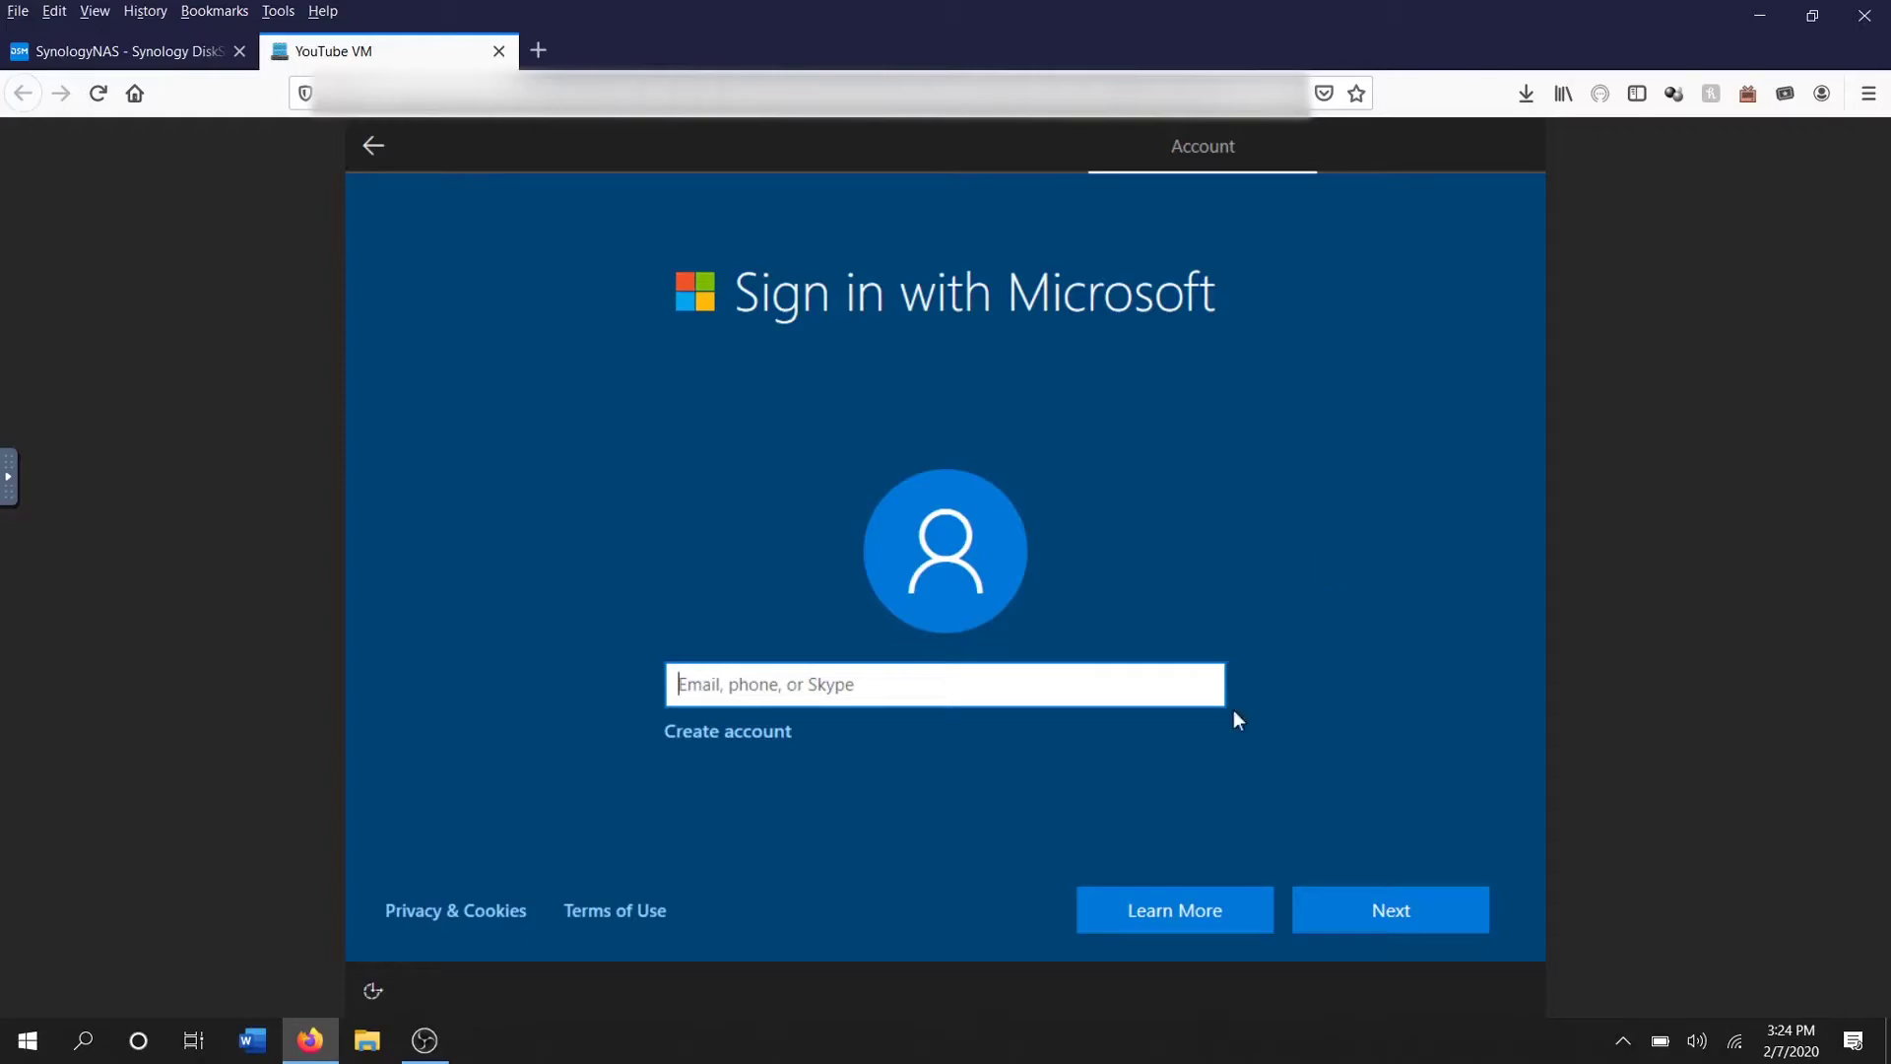
Look at the sign-in help and create-account pages, then return with the field empty
{"action": "left_click", "coordinate": [1406, 928]}
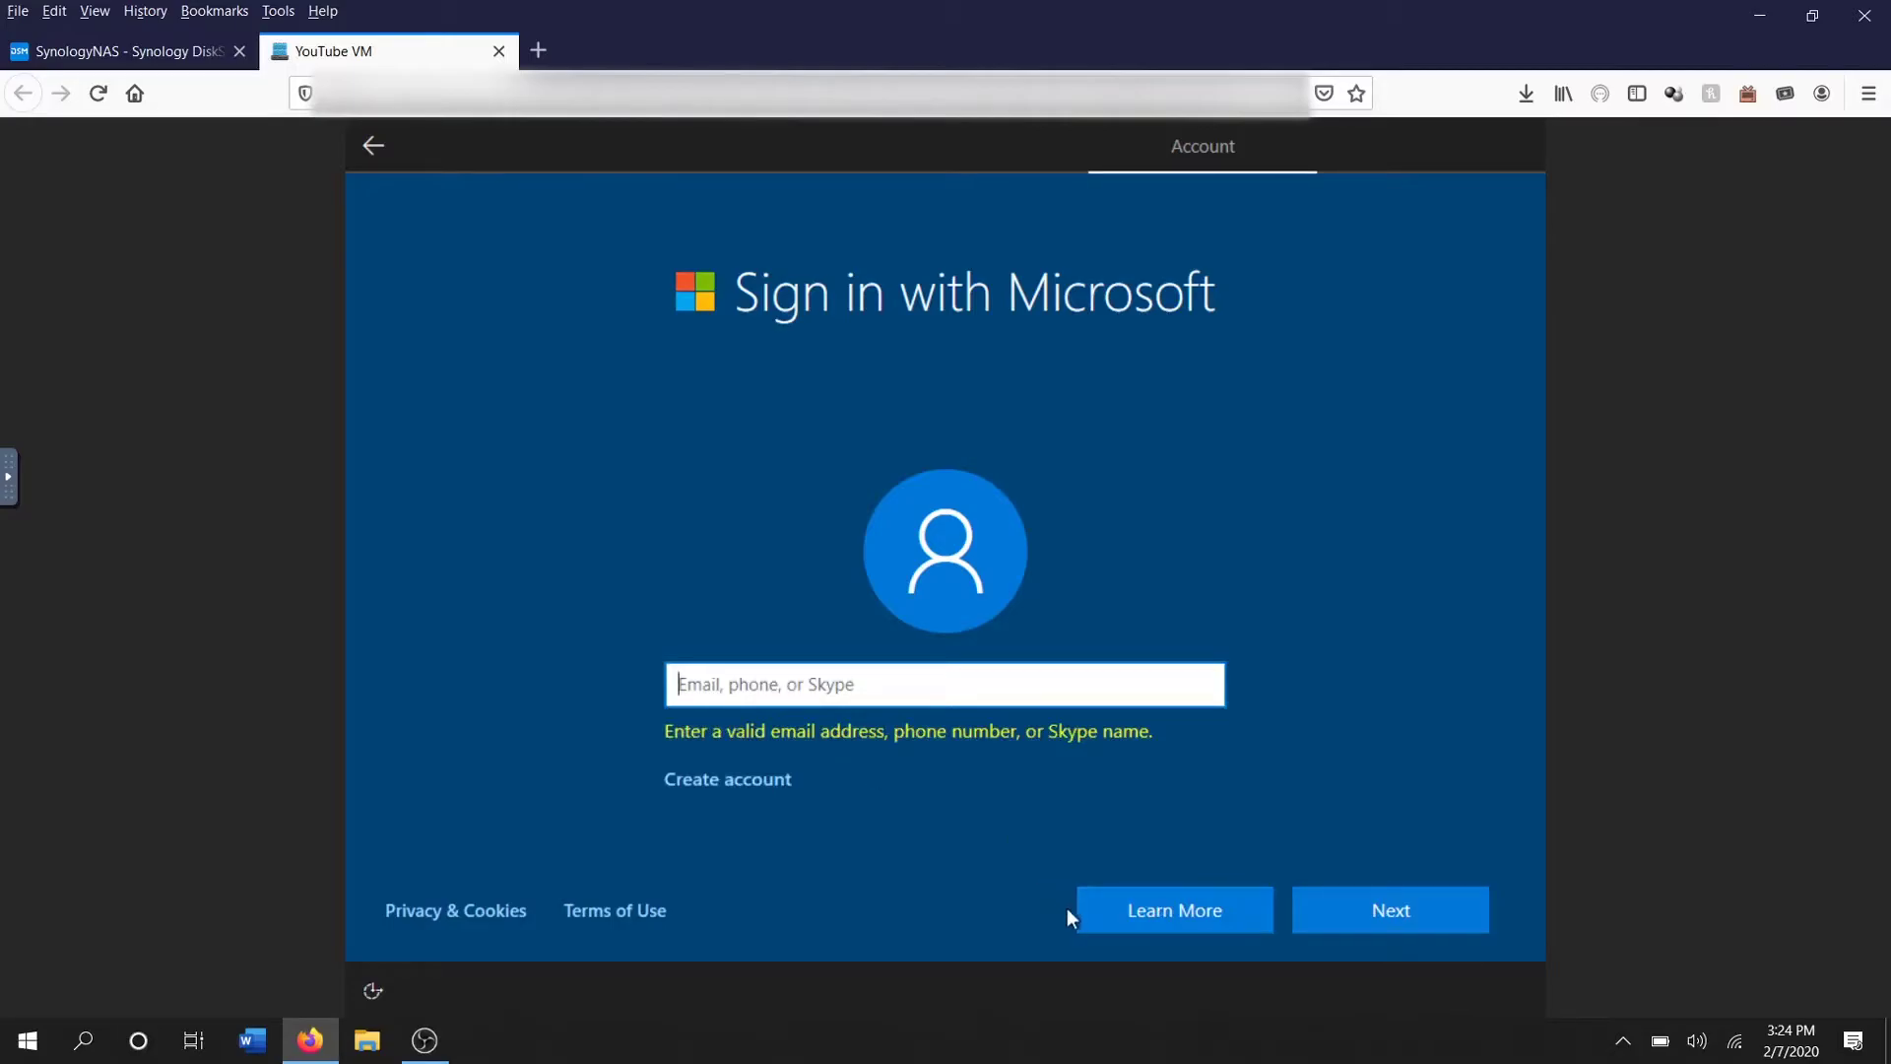
{"action": "left_click", "coordinate": [1117, 900]}
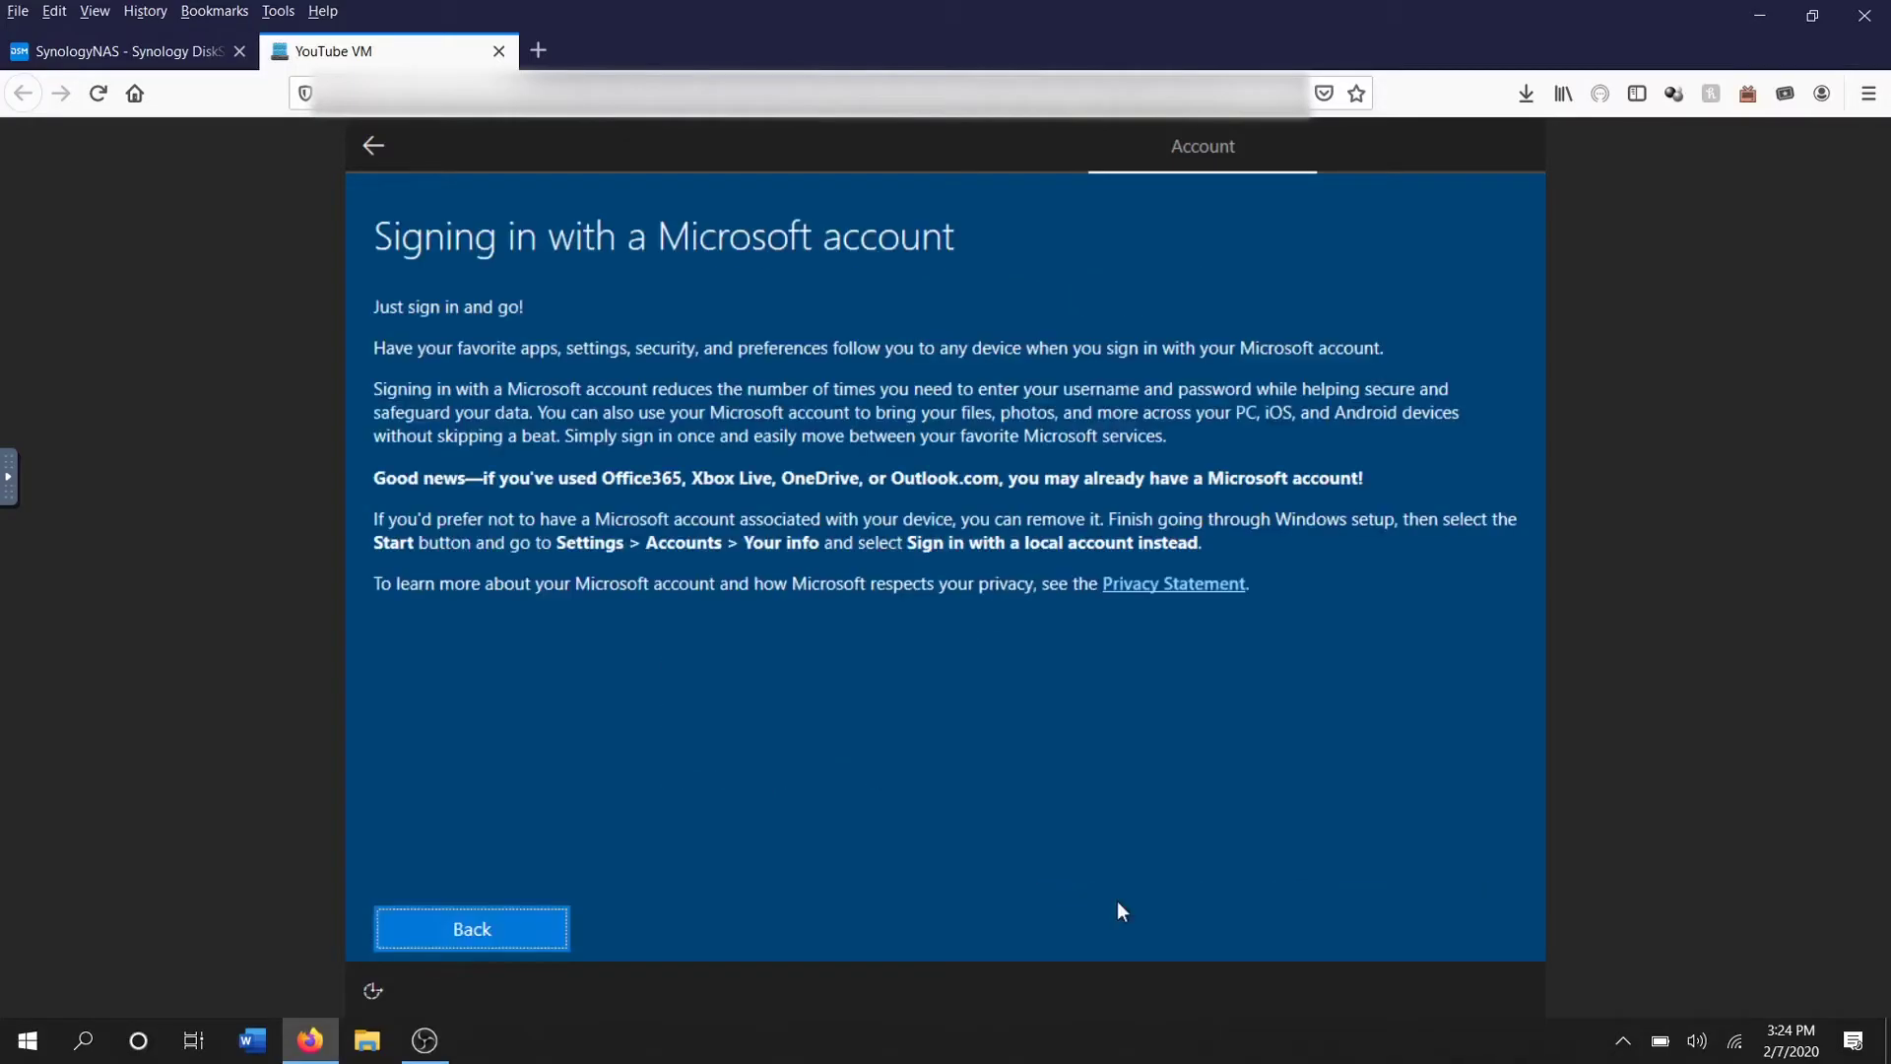
{"action": "left_click", "coordinate": [495, 926]}
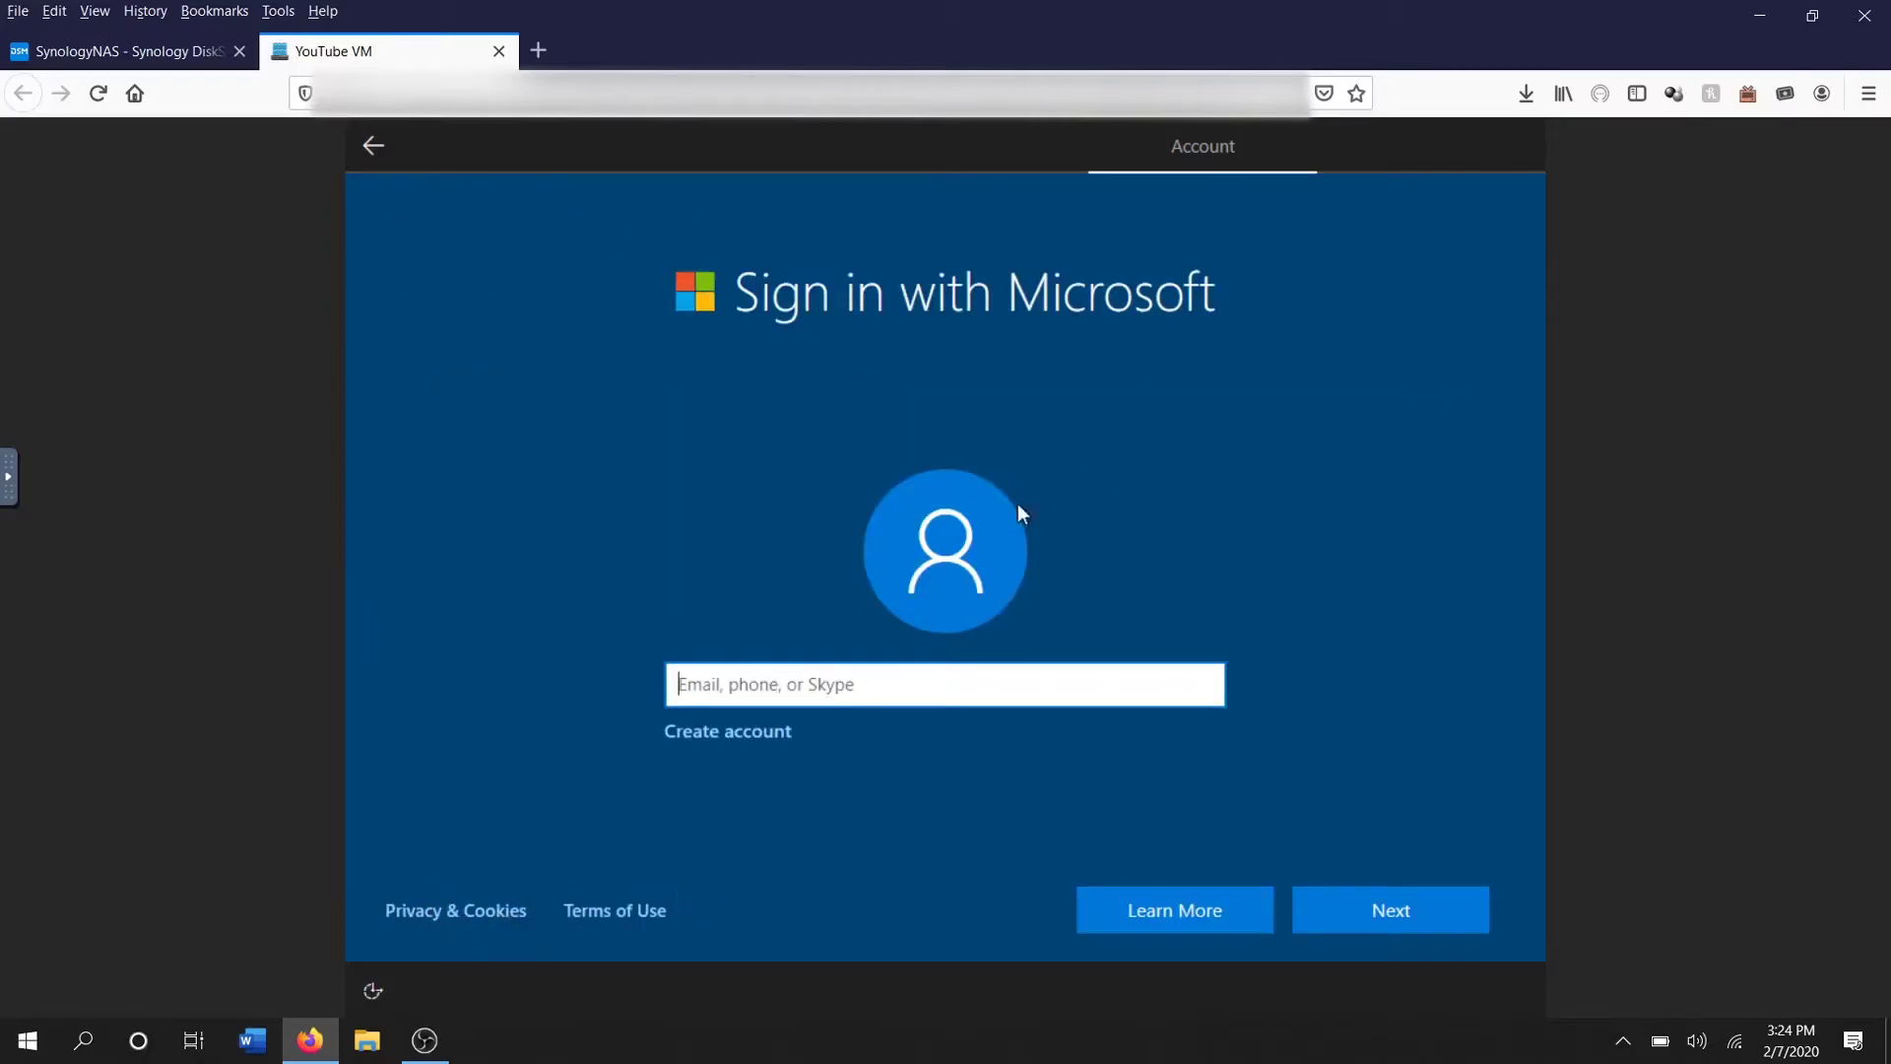
{"action": "left_click", "coordinate": [737, 733]}
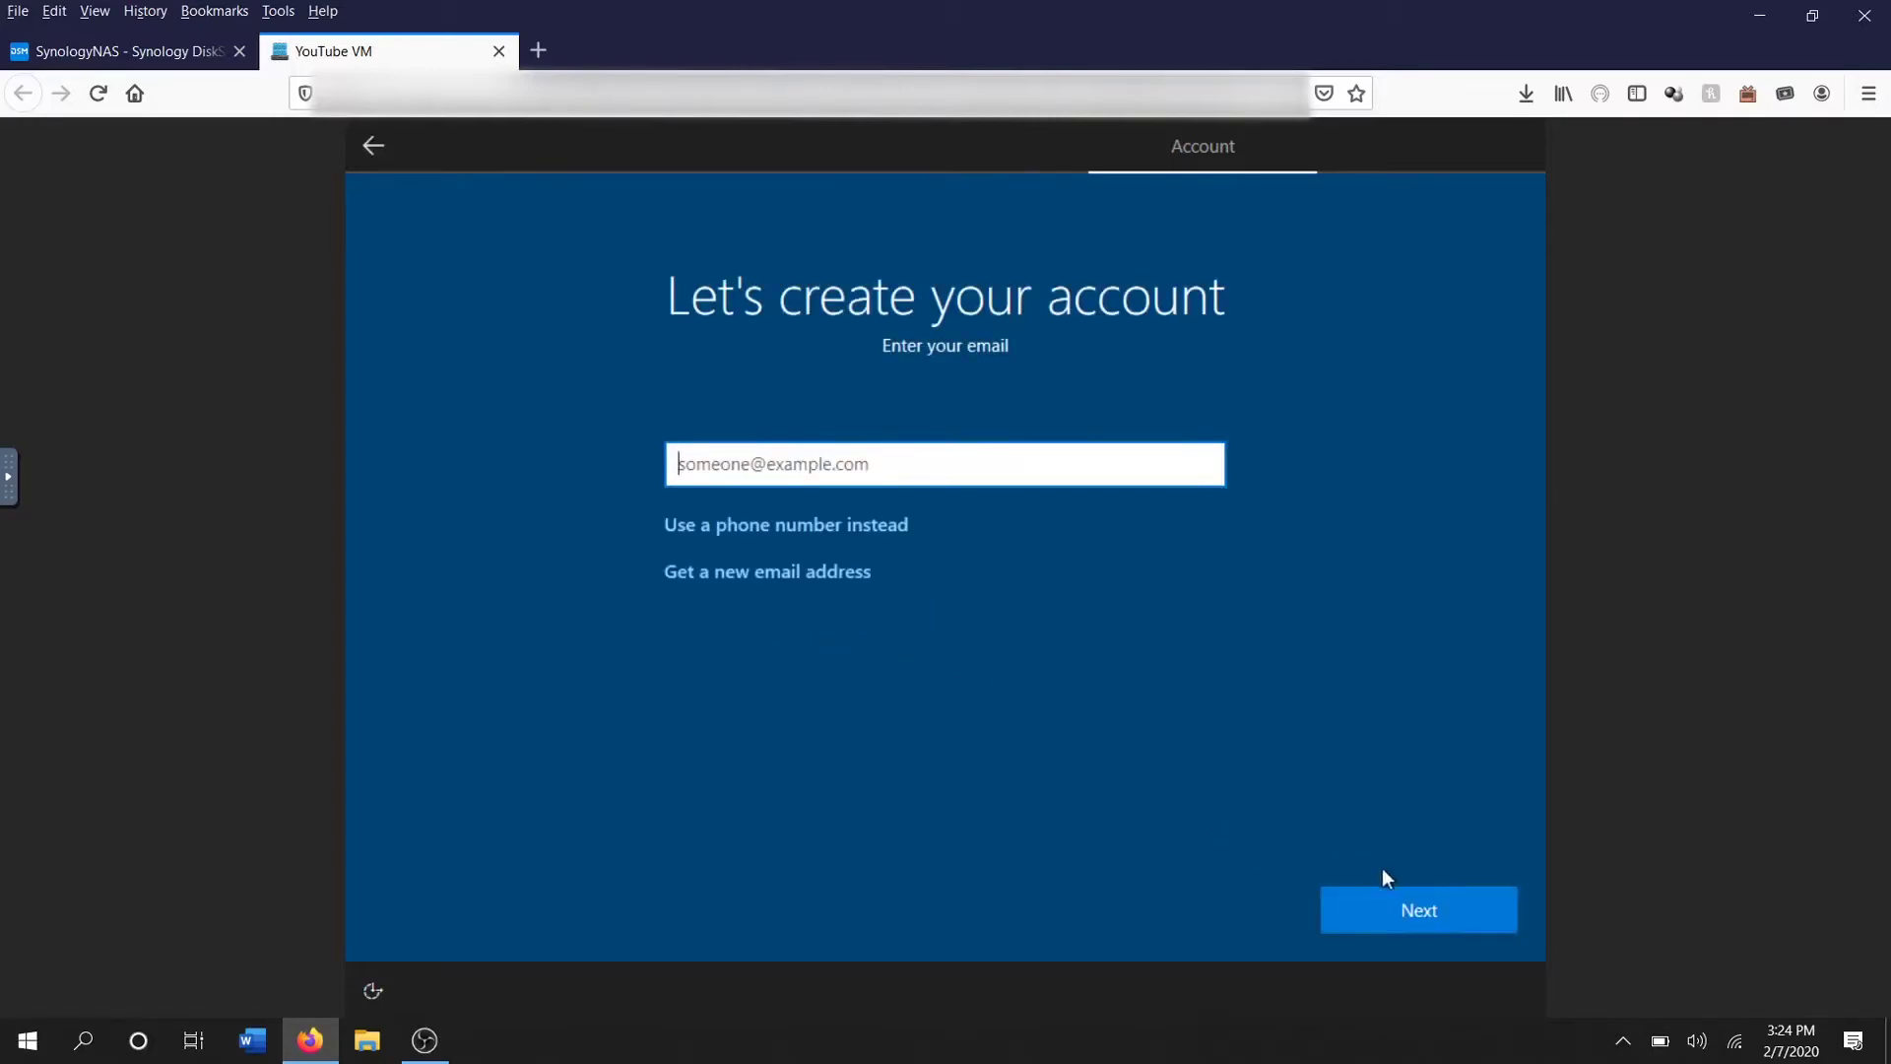
{"action": "left_click", "coordinate": [1414, 906]}
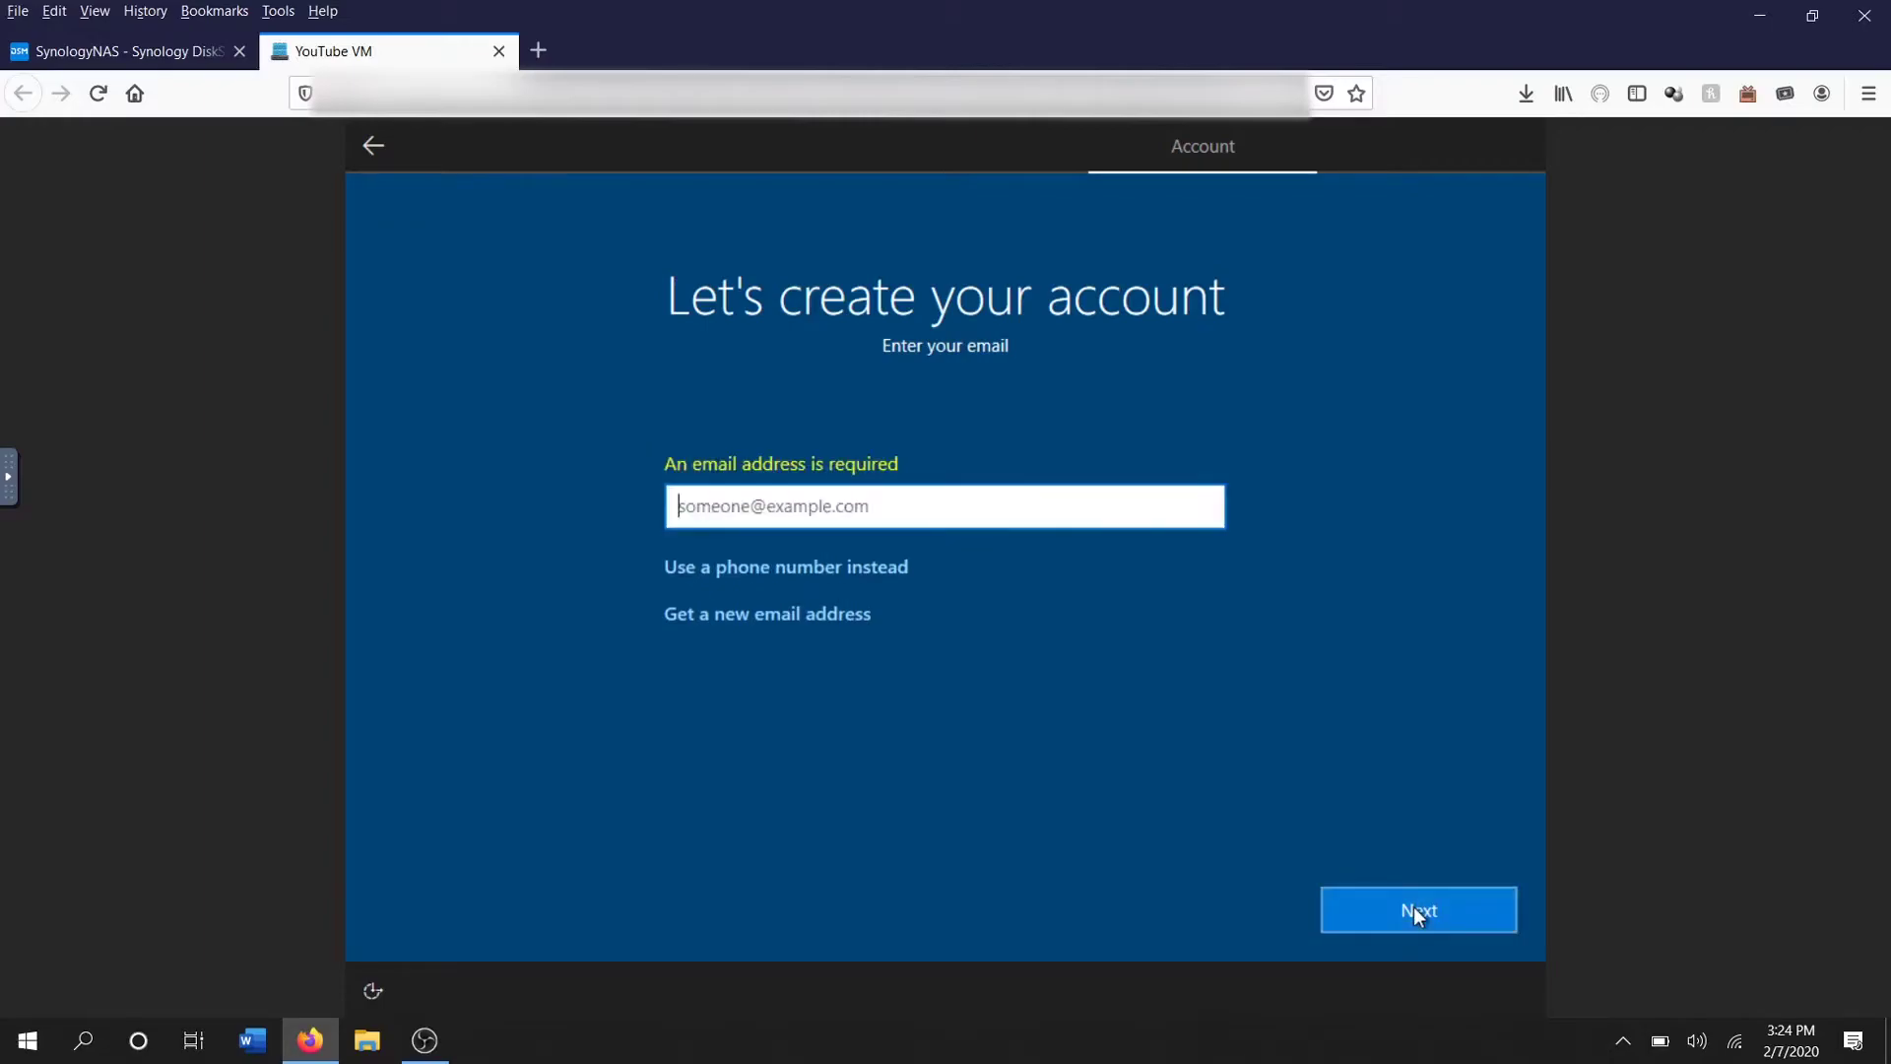
{"action": "left_click", "coordinate": [369, 141]}
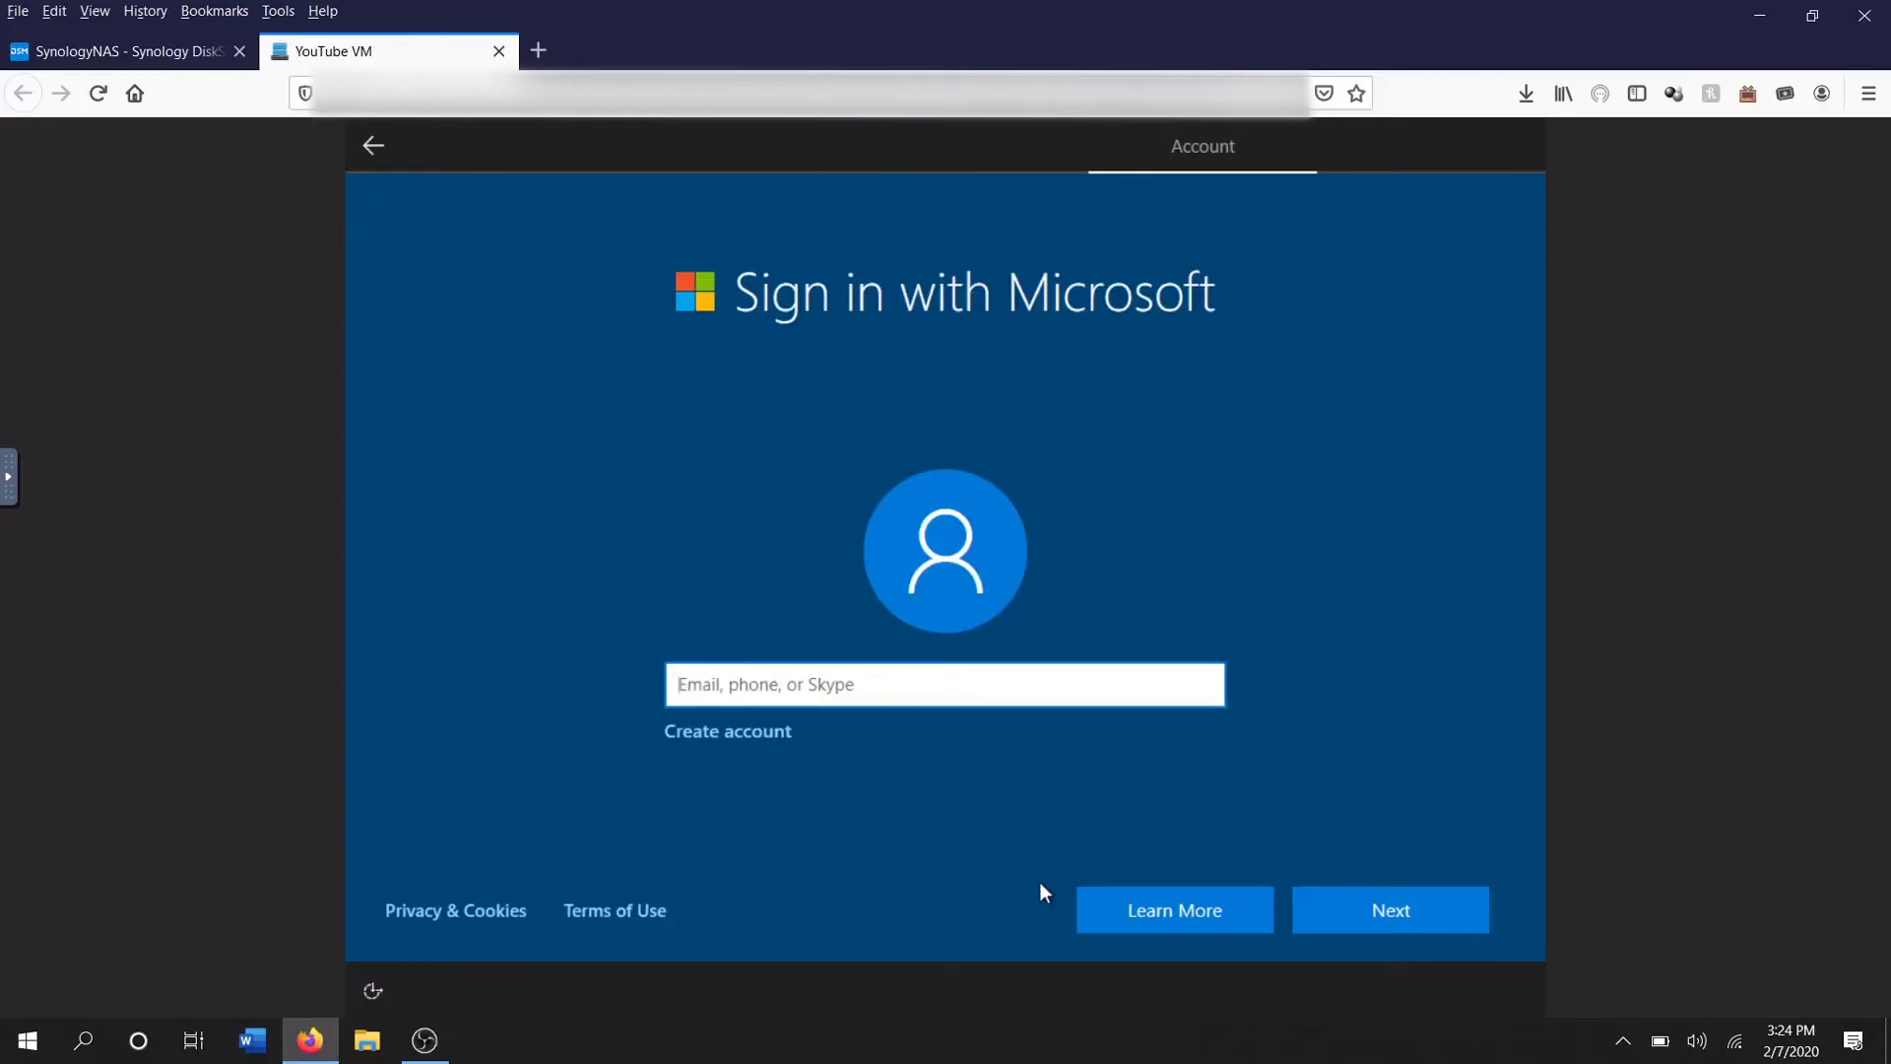
{"action": "left_click", "coordinate": [1415, 912]}
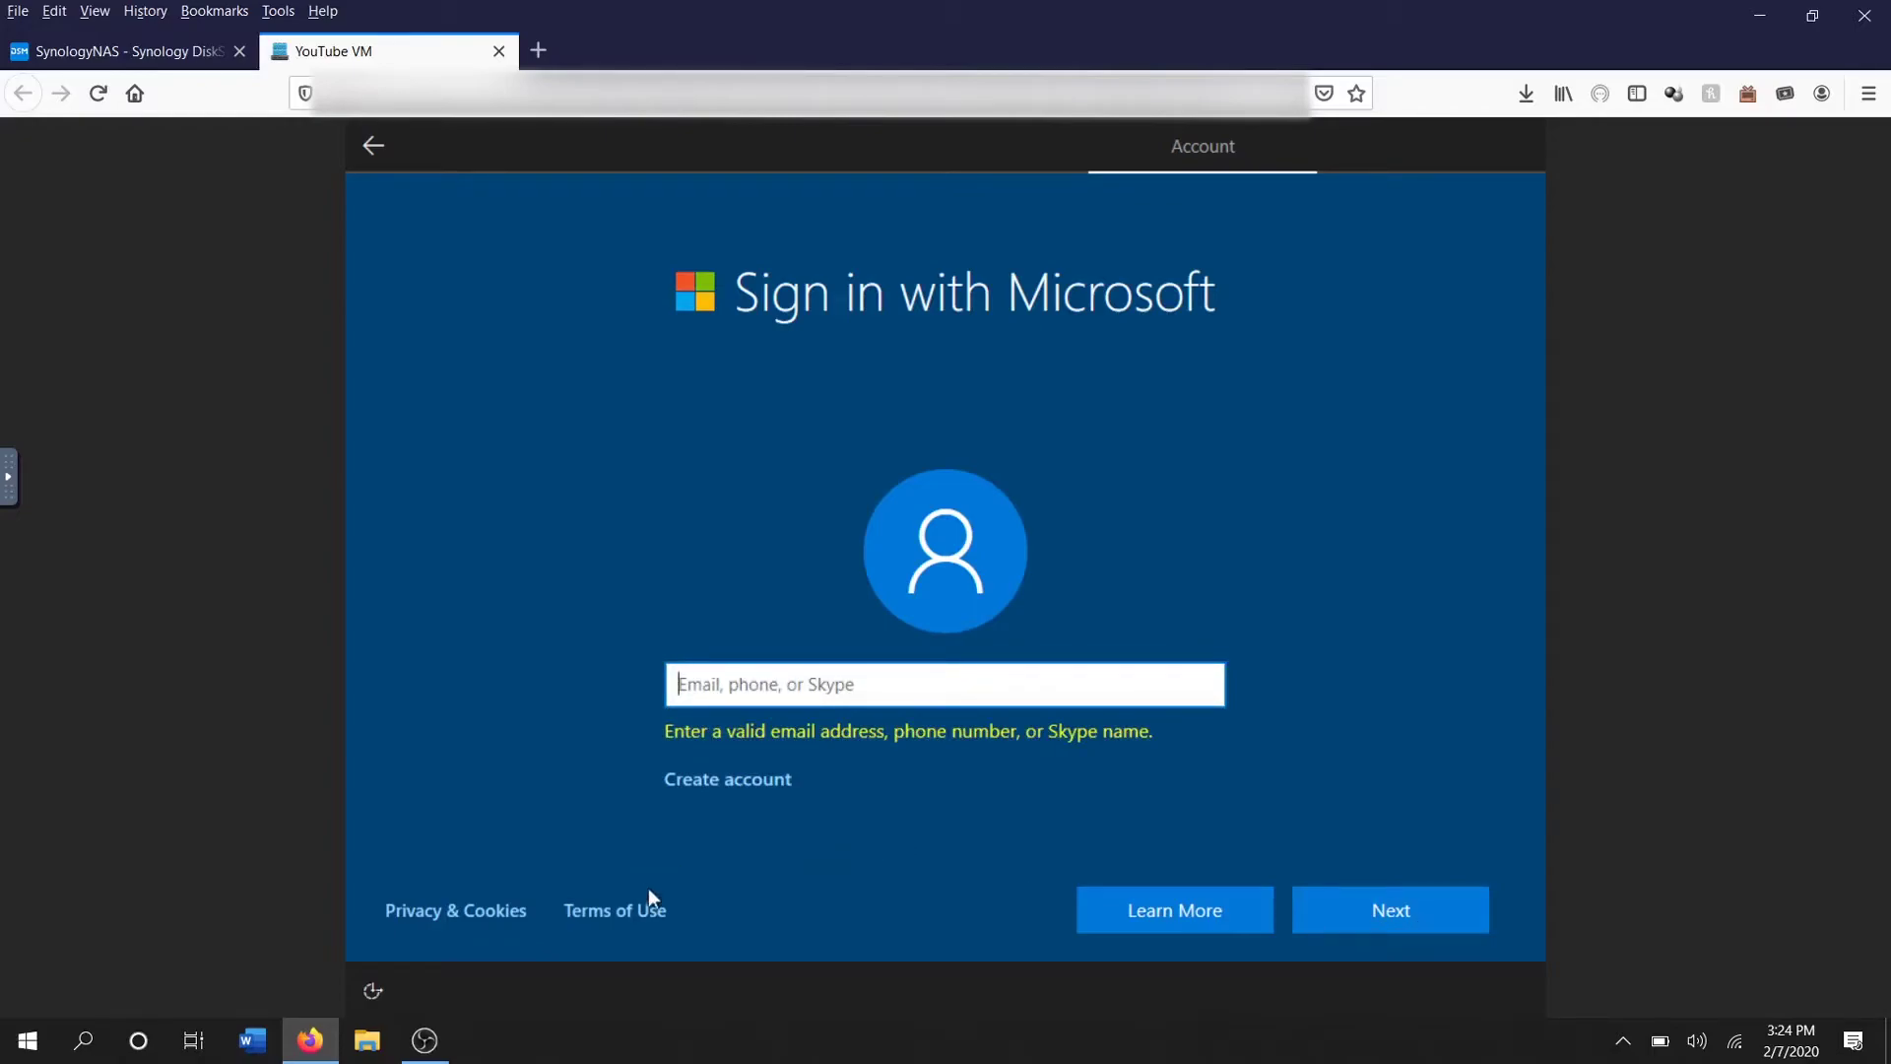
Browse the Microsoft Services Agreement and privacy statement, then retry sign-in with no account
{"action": "left_click", "coordinate": [636, 920]}
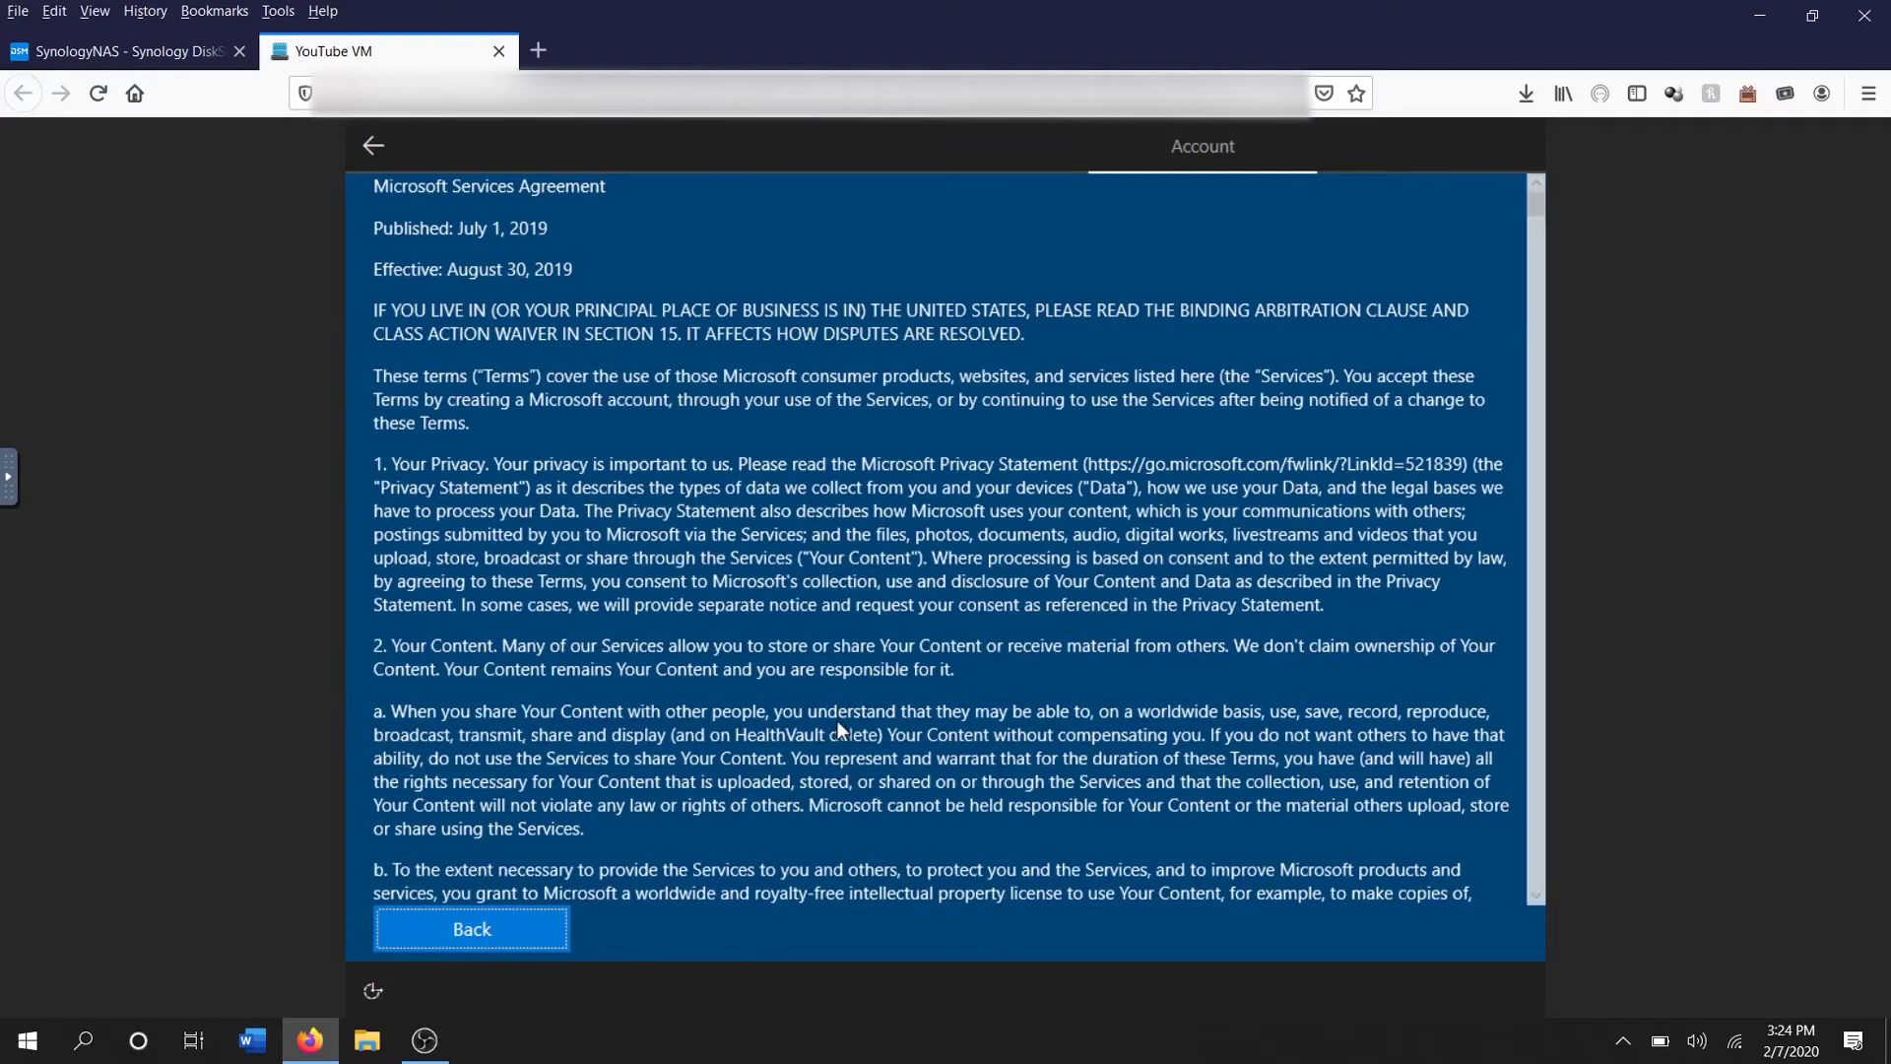
{"action": "scroll", "coordinate": [692, 582], "scroll_direction": "down", "scroll_amount": 3}
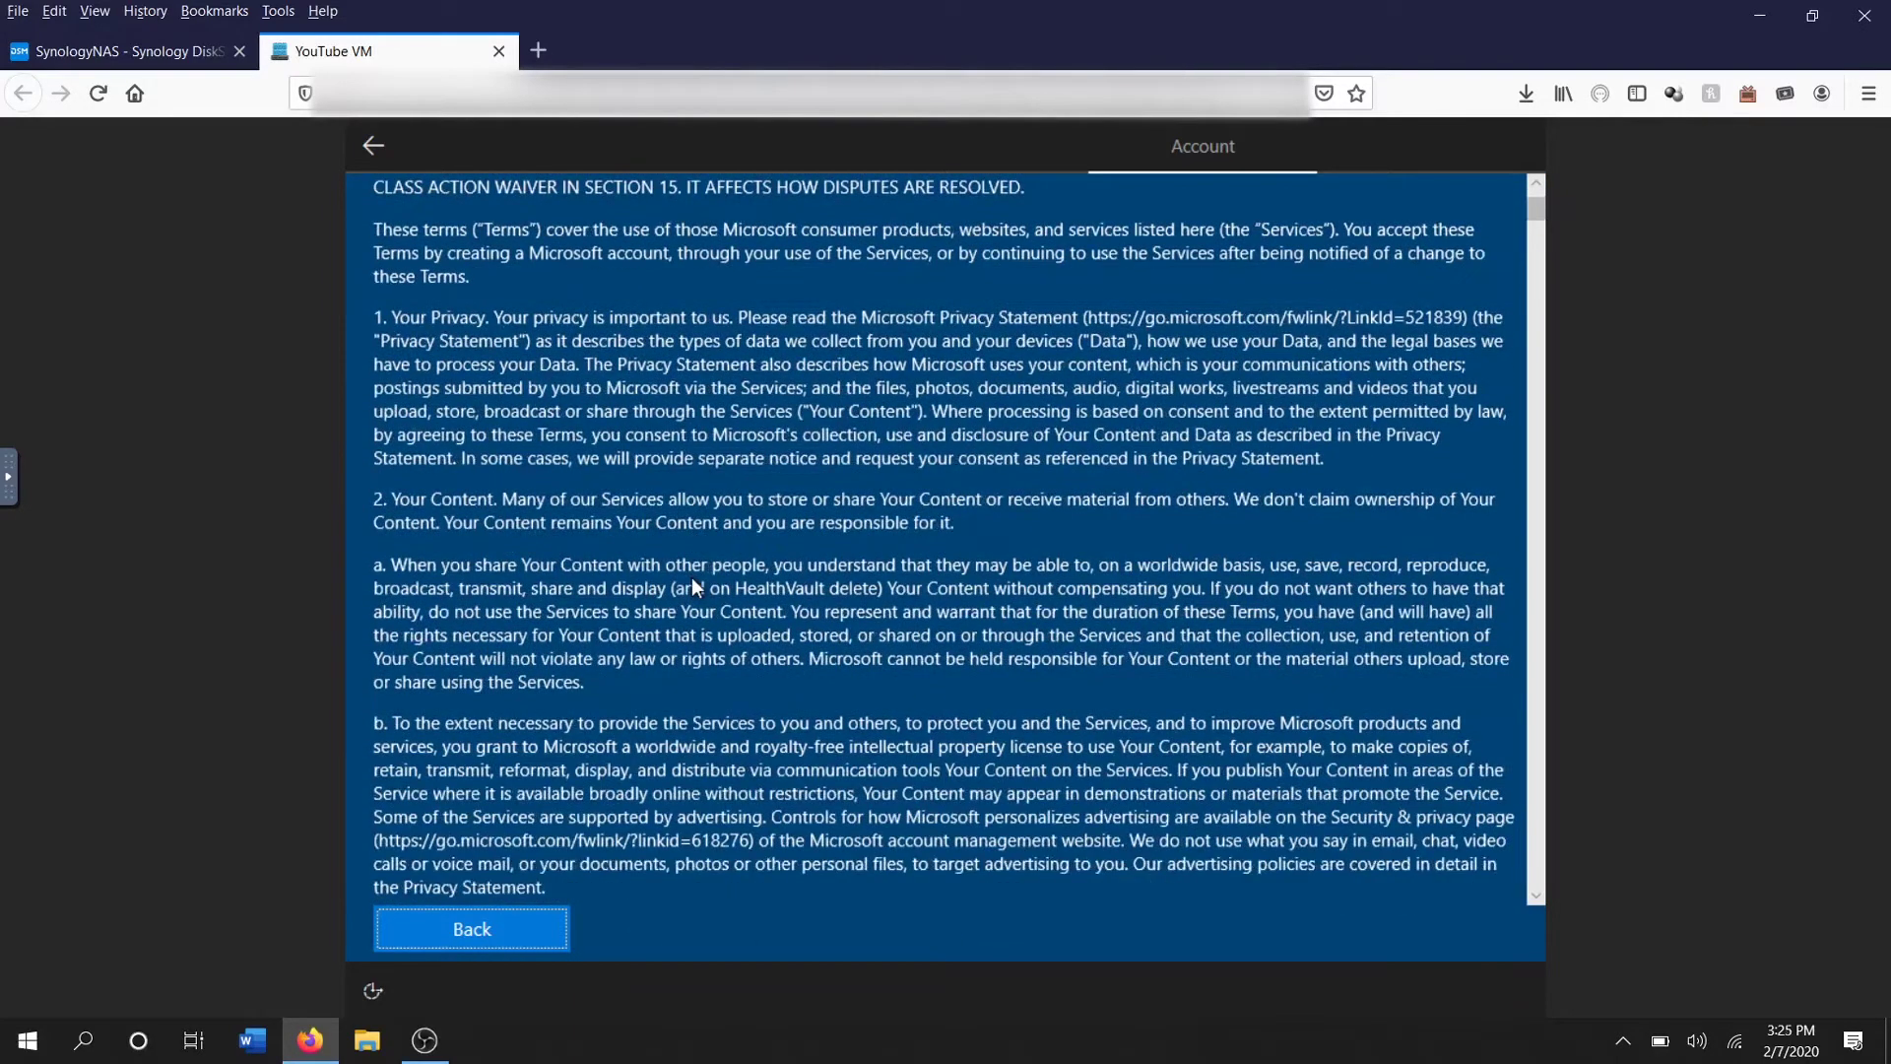
{"action": "scroll", "coordinate": [693, 582], "scroll_direction": "down", "scroll_amount": 15}
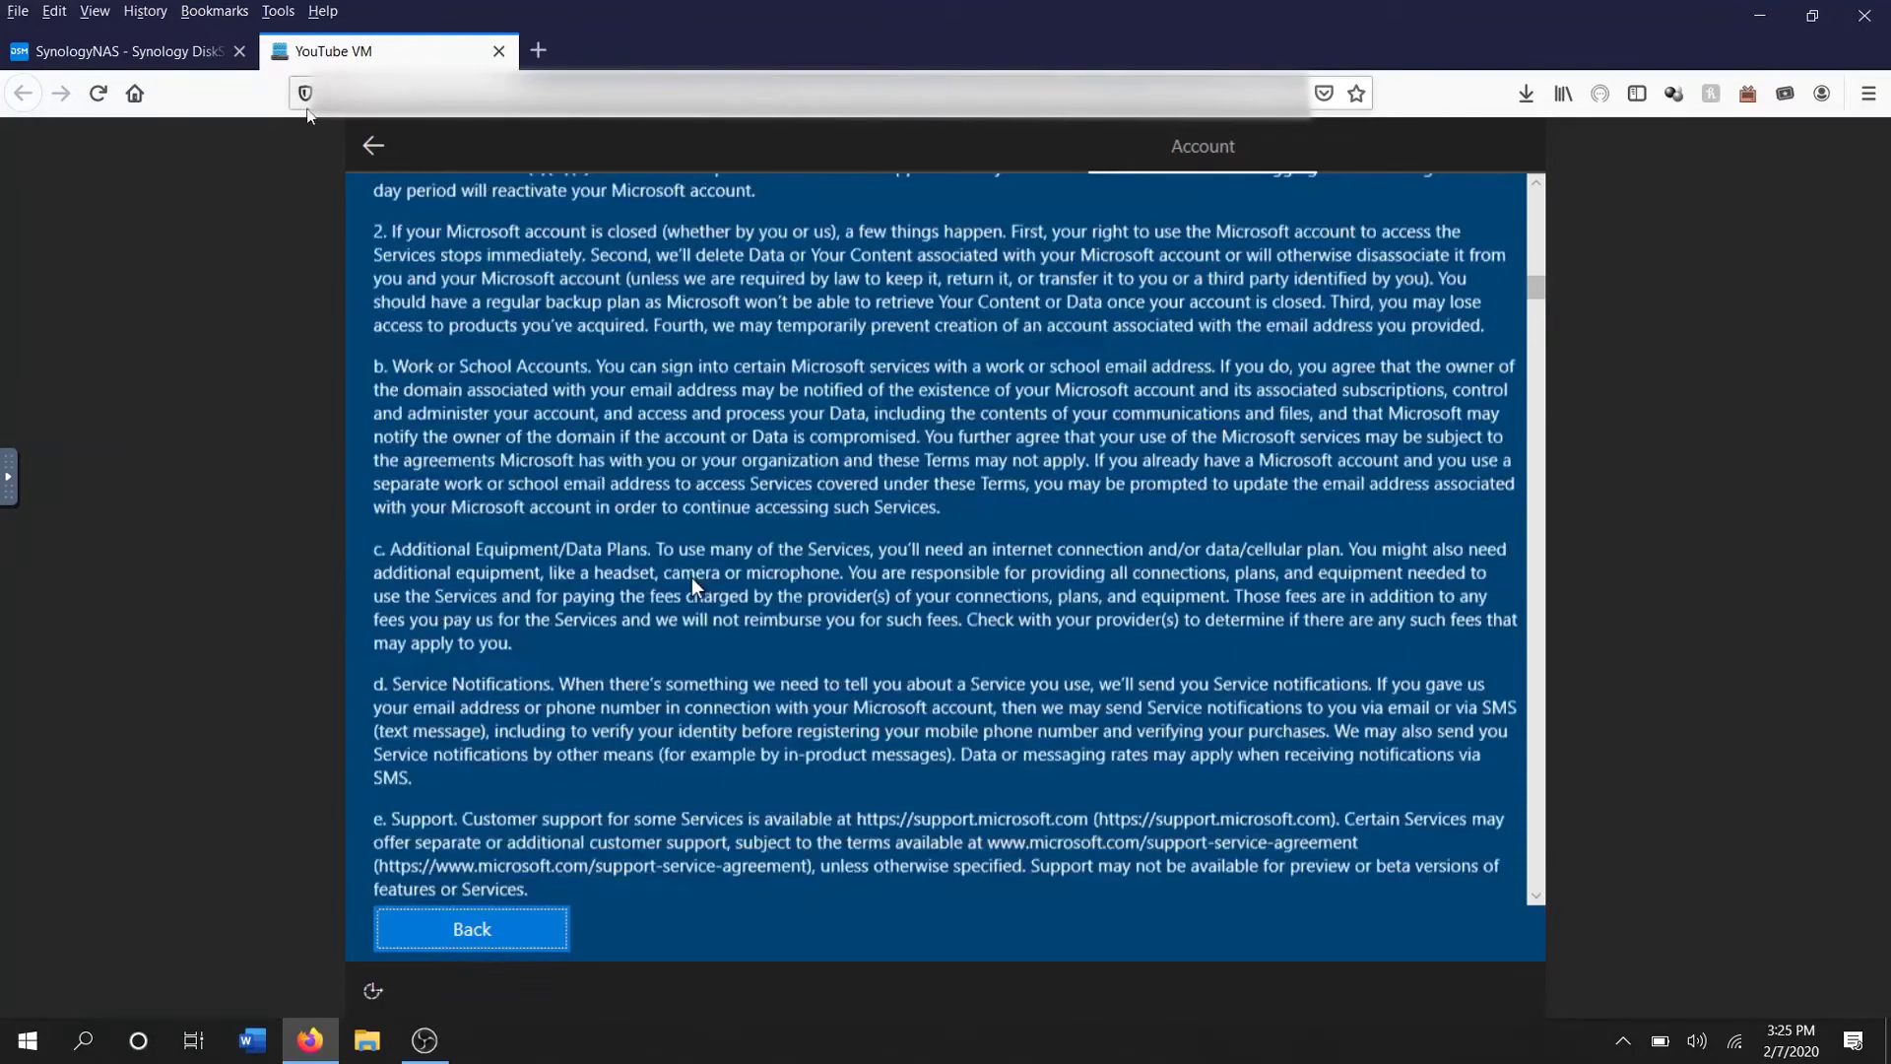
{"action": "scroll", "coordinate": [691, 577], "scroll_direction": "down", "scroll_amount": 3}
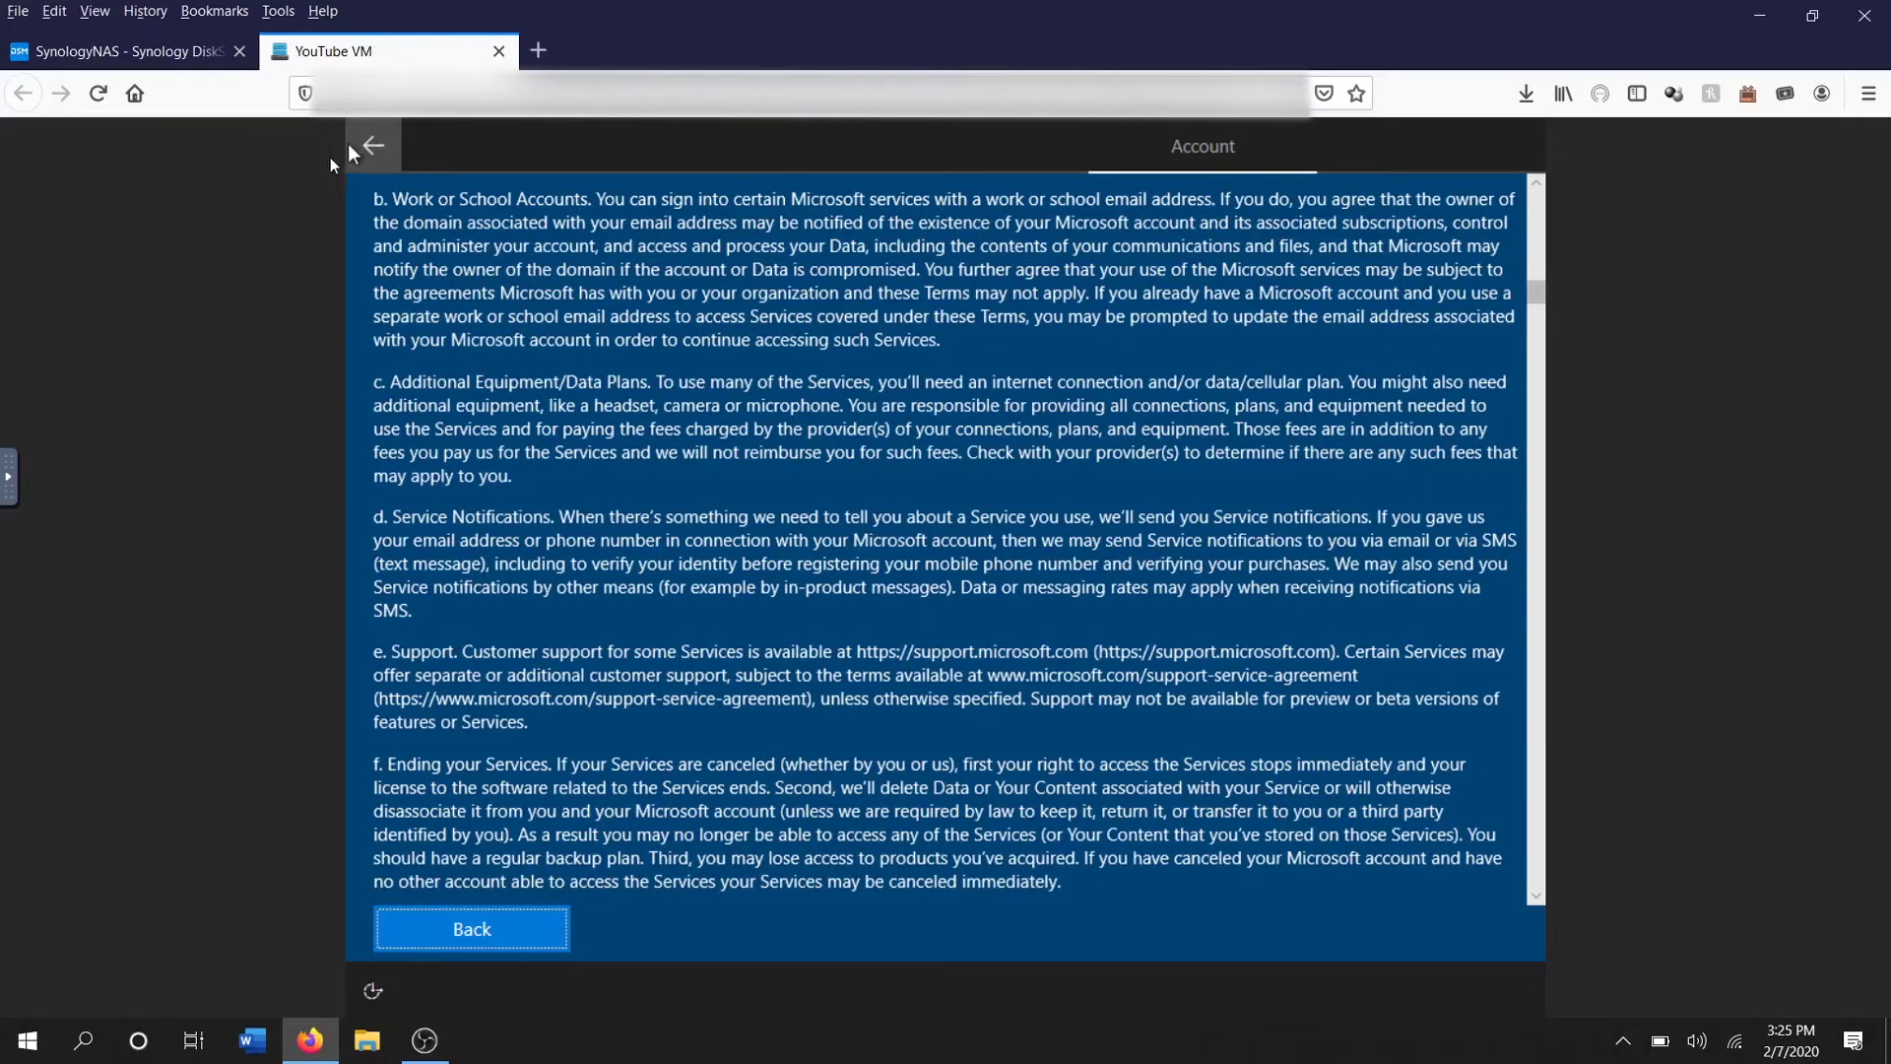
{"action": "left_click", "coordinate": [366, 144]}
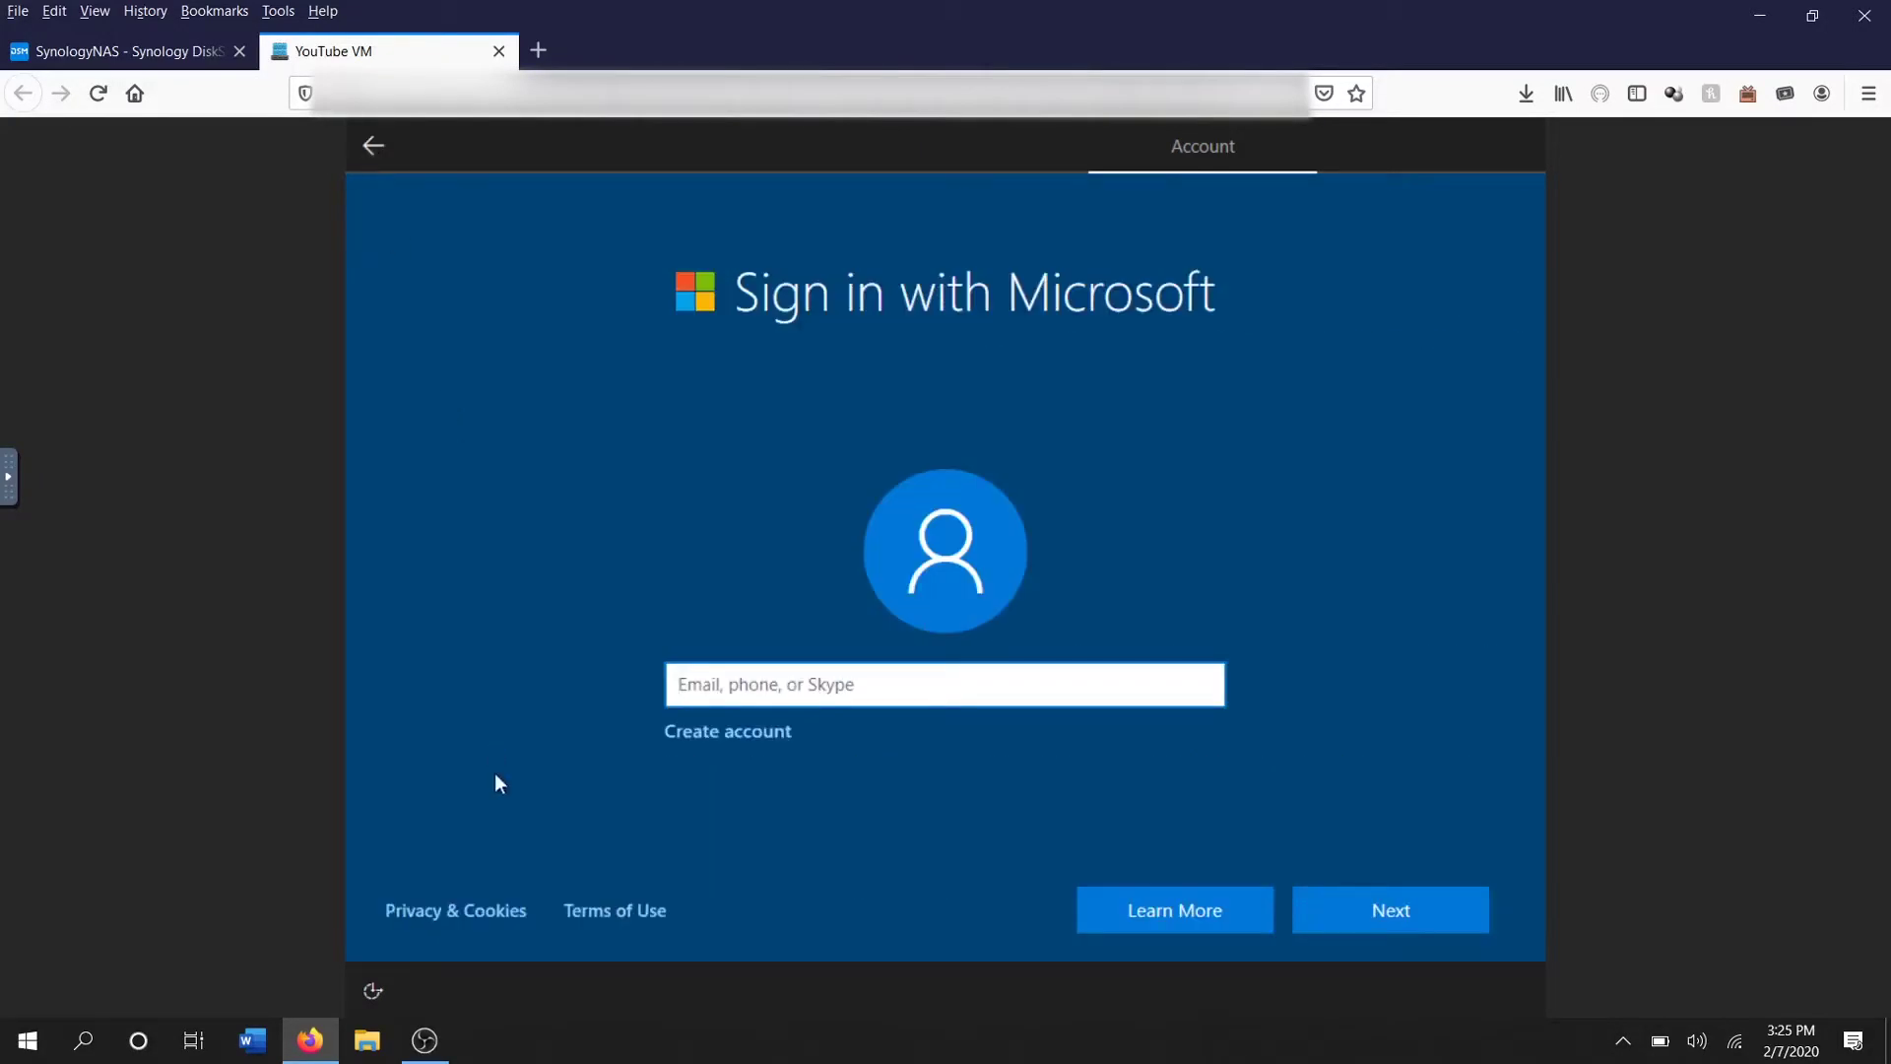
{"action": "left_click", "coordinate": [484, 919]}
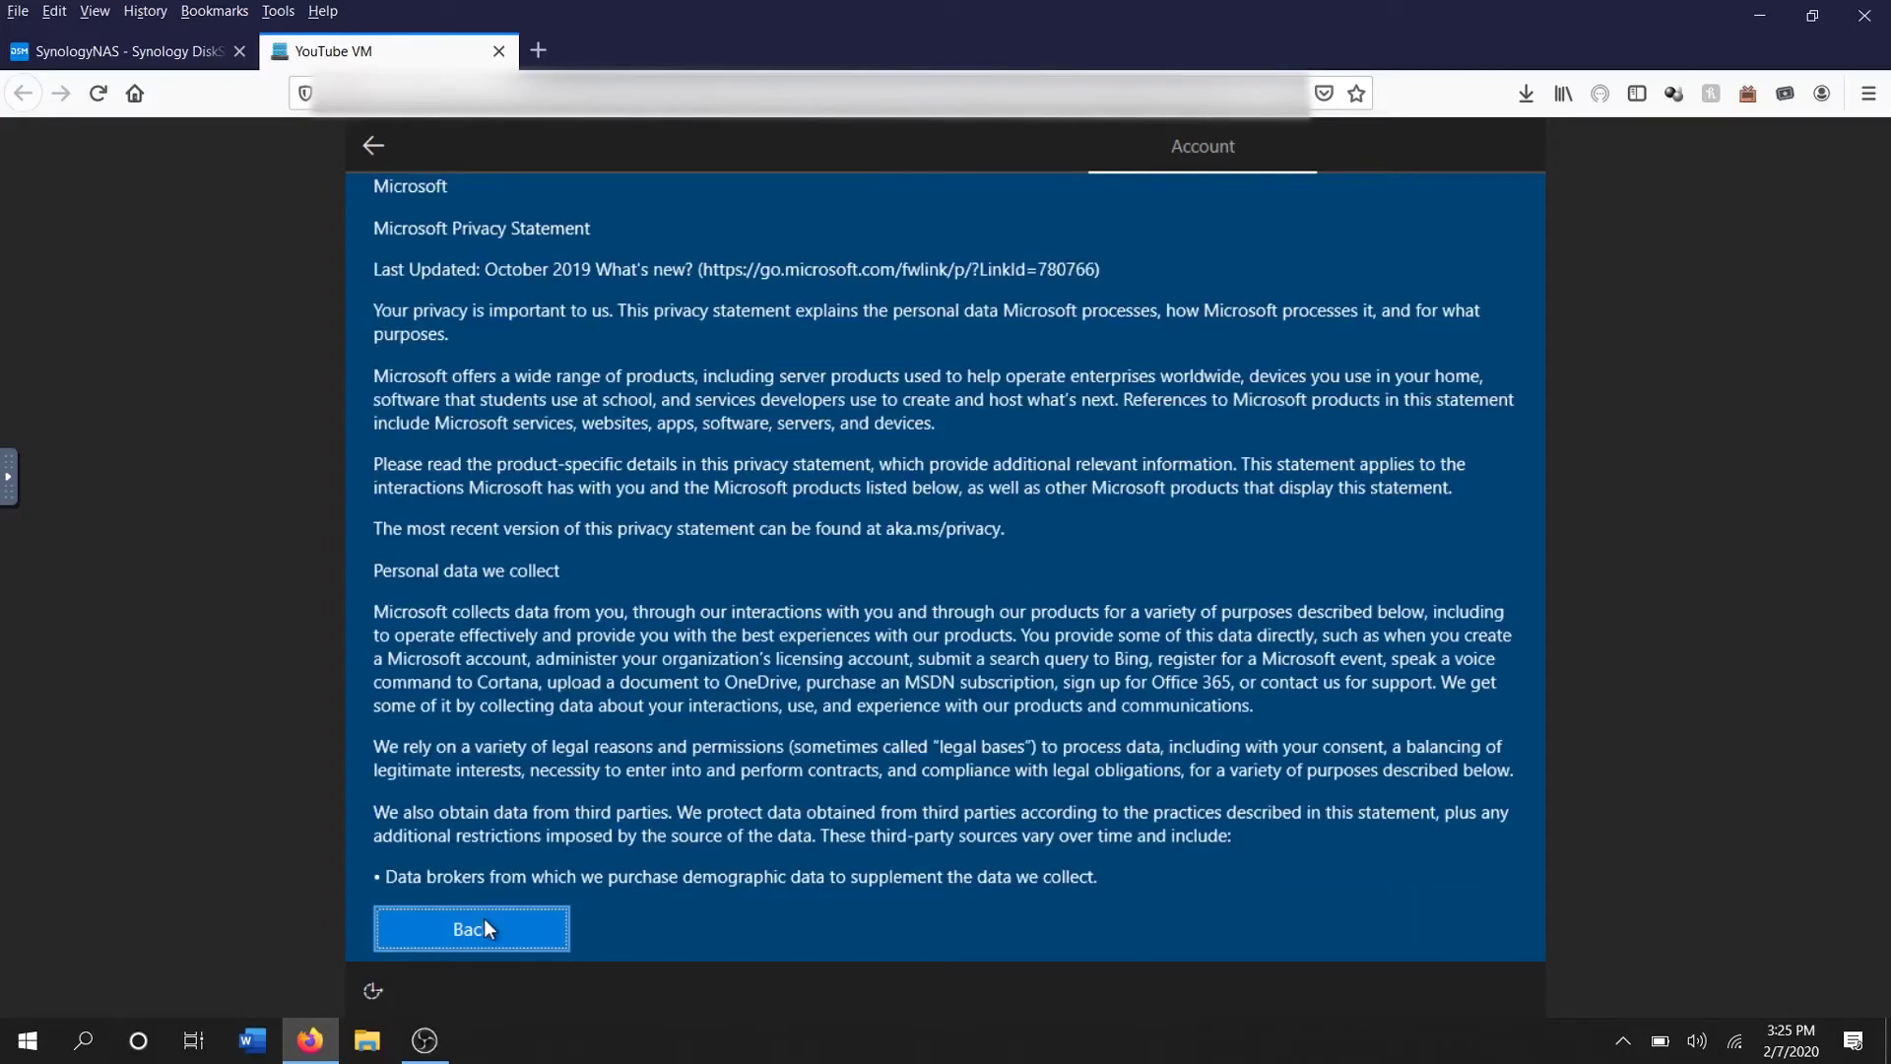
{"action": "left_click", "coordinate": [372, 148]}
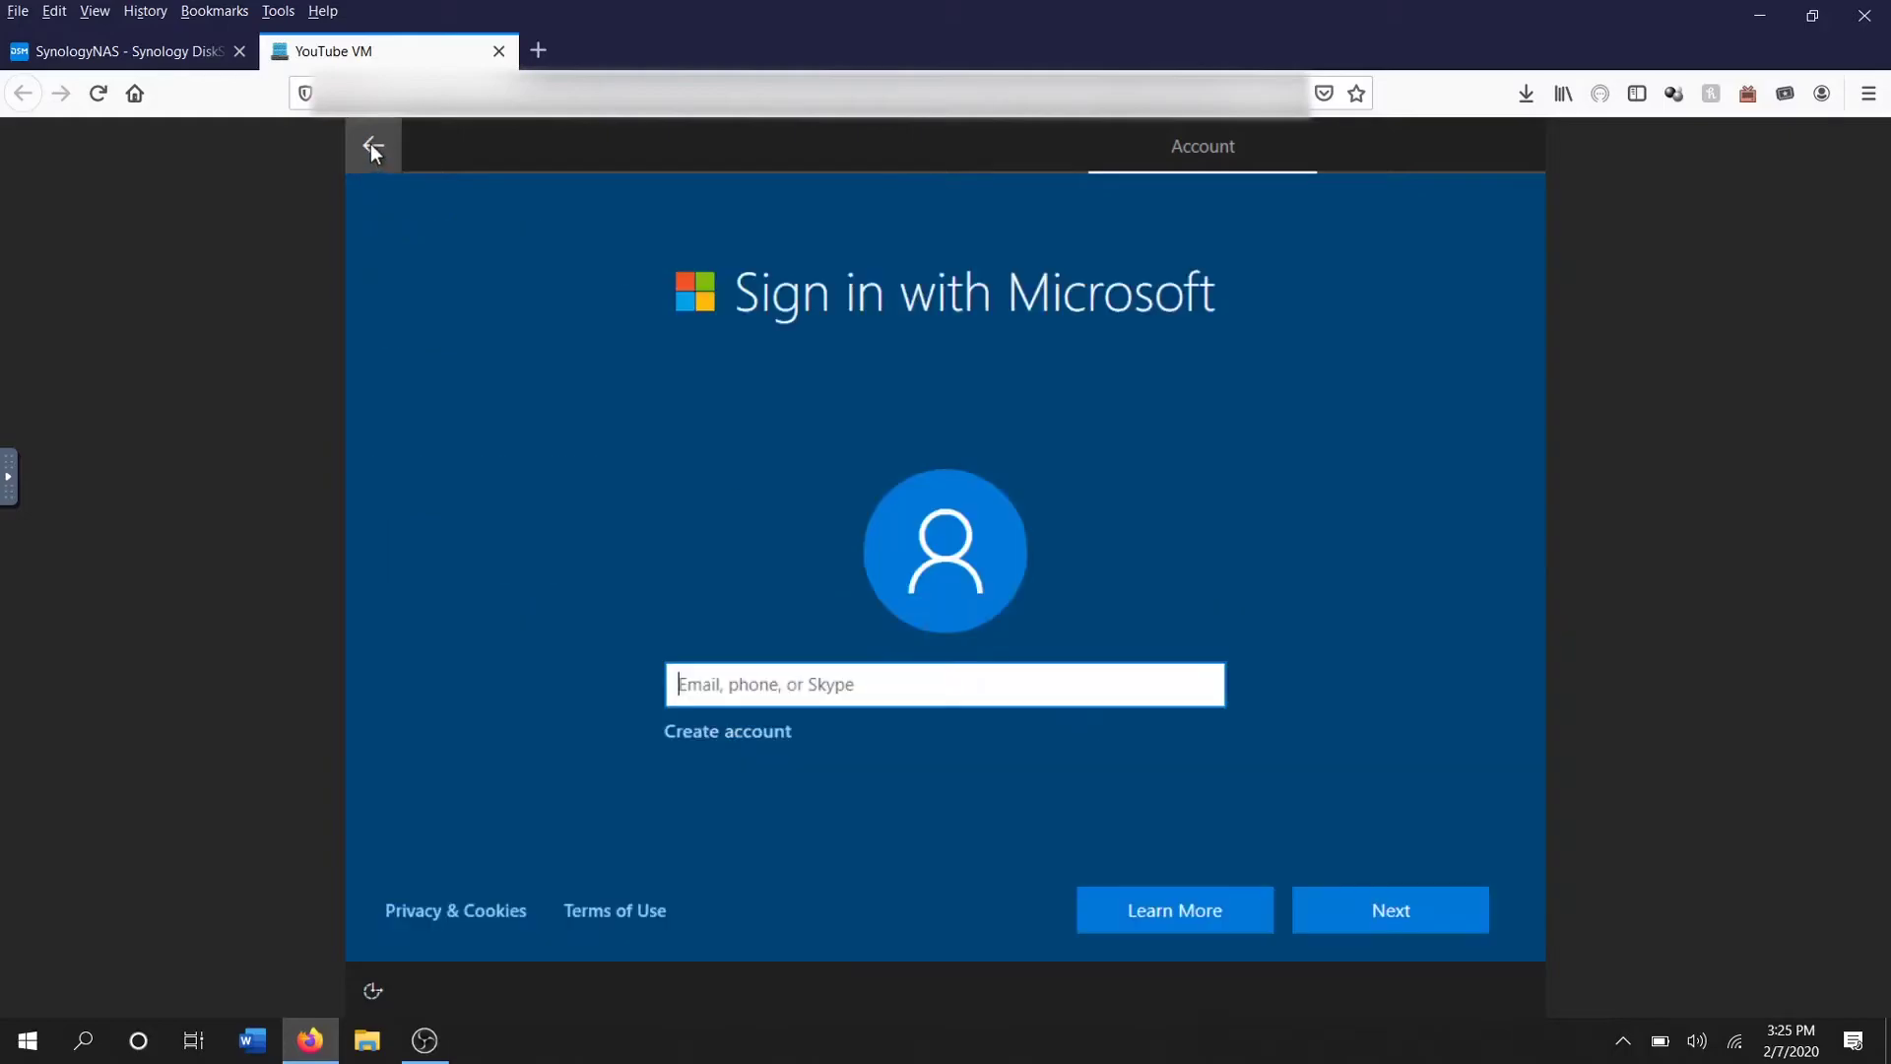
{"action": "left_click", "coordinate": [1326, 888]}
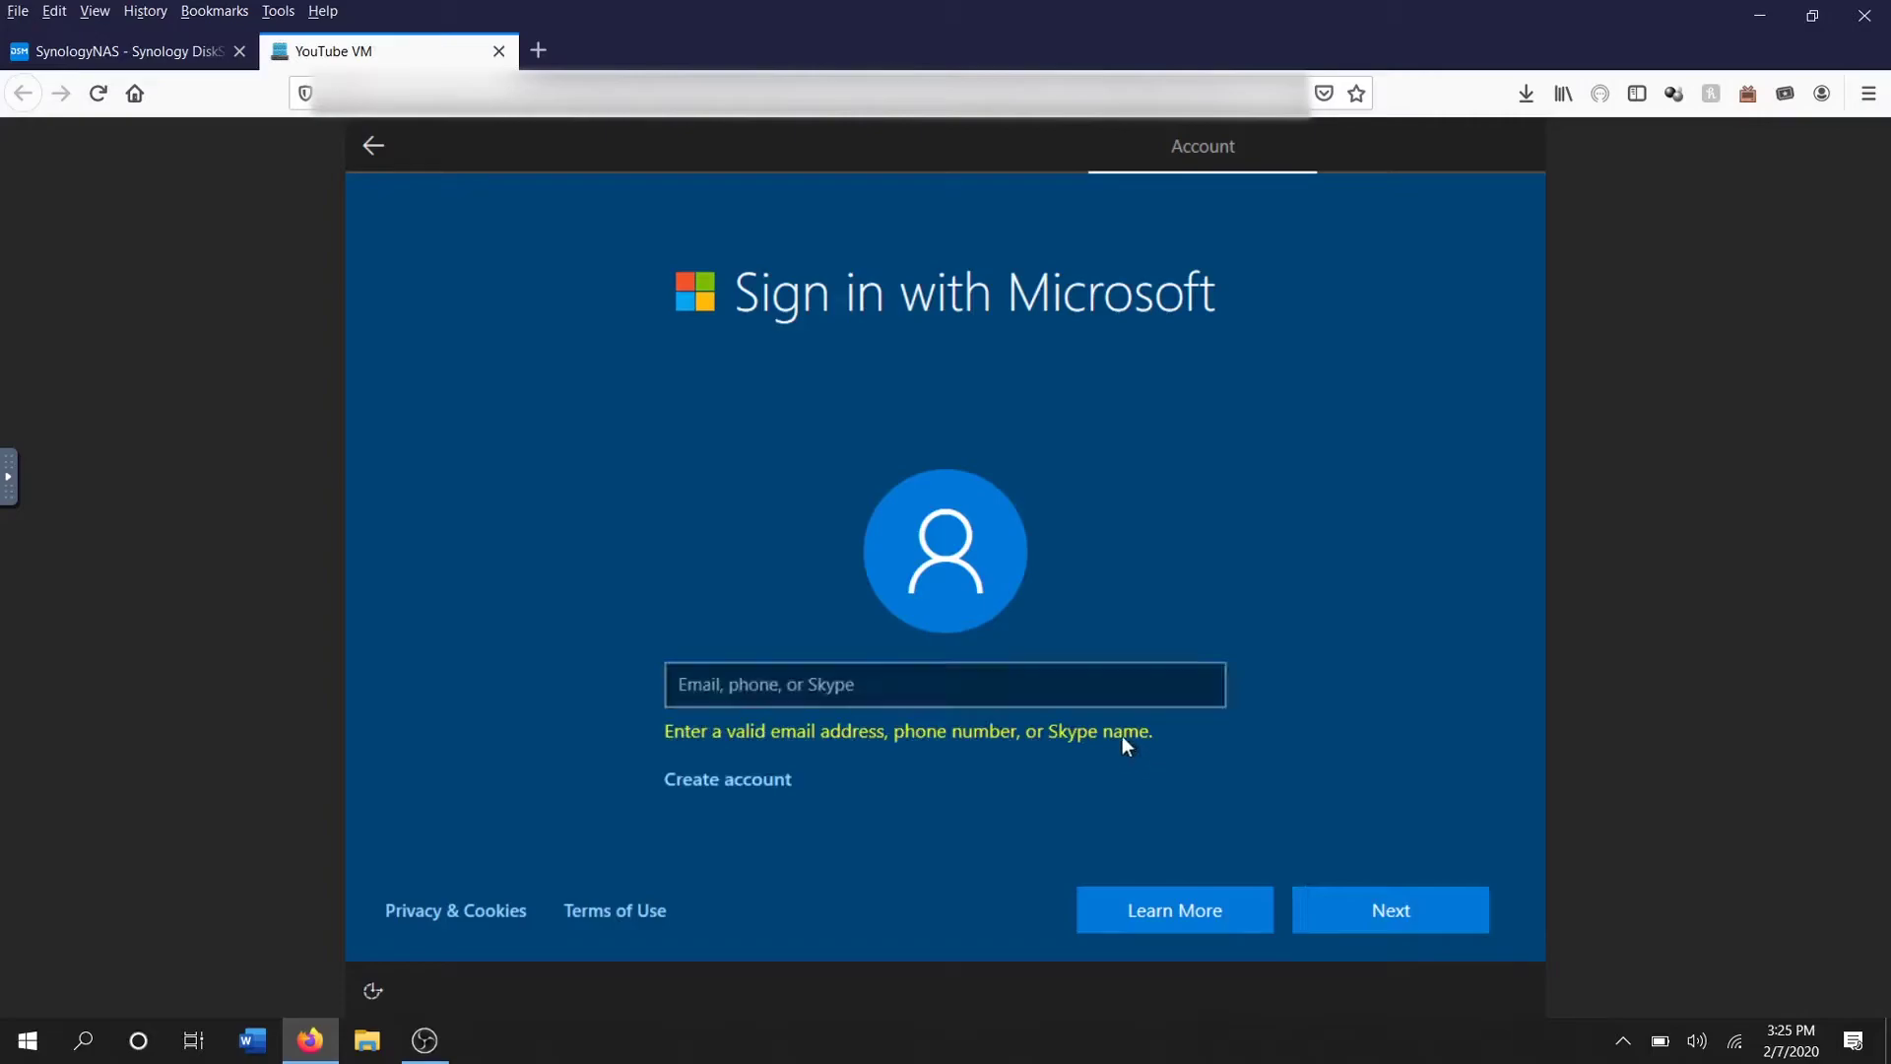
Enter a phone number as the sign-in, continue, then choose Offline account
{"action": "left_click", "coordinate": [1096, 689]}
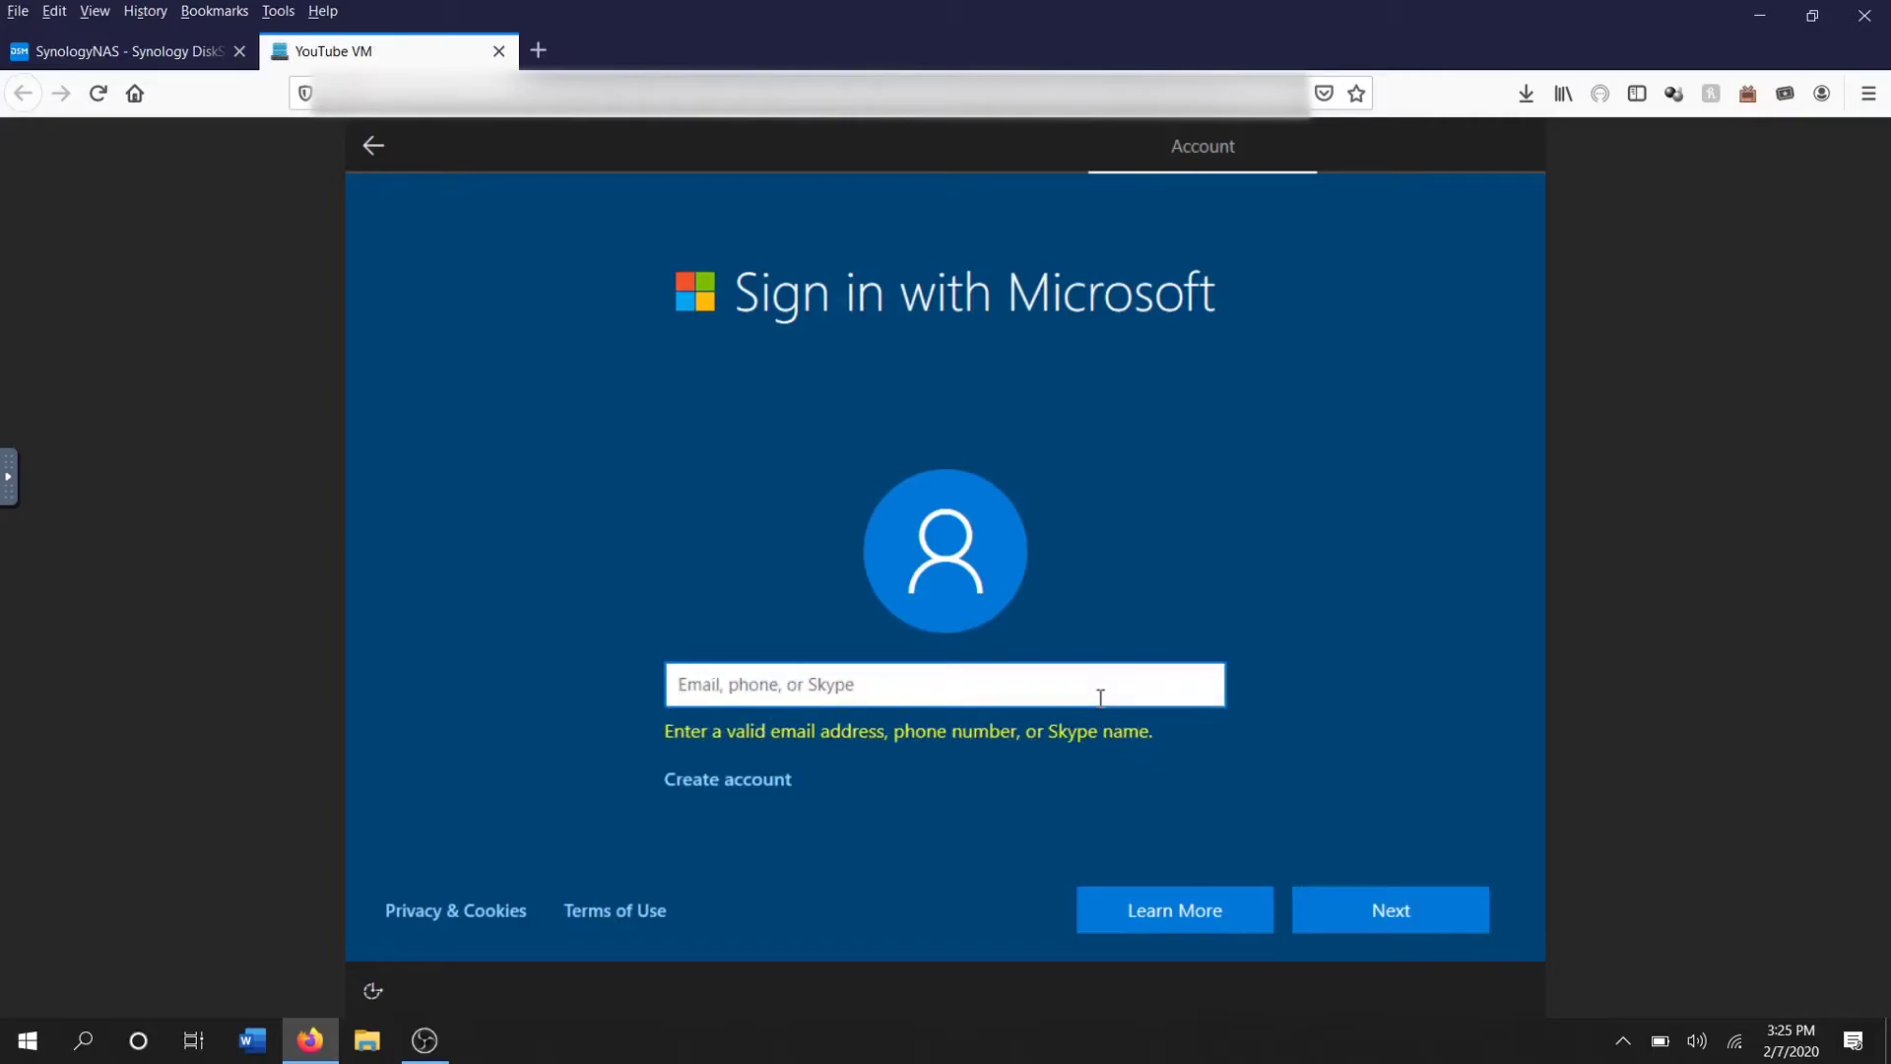
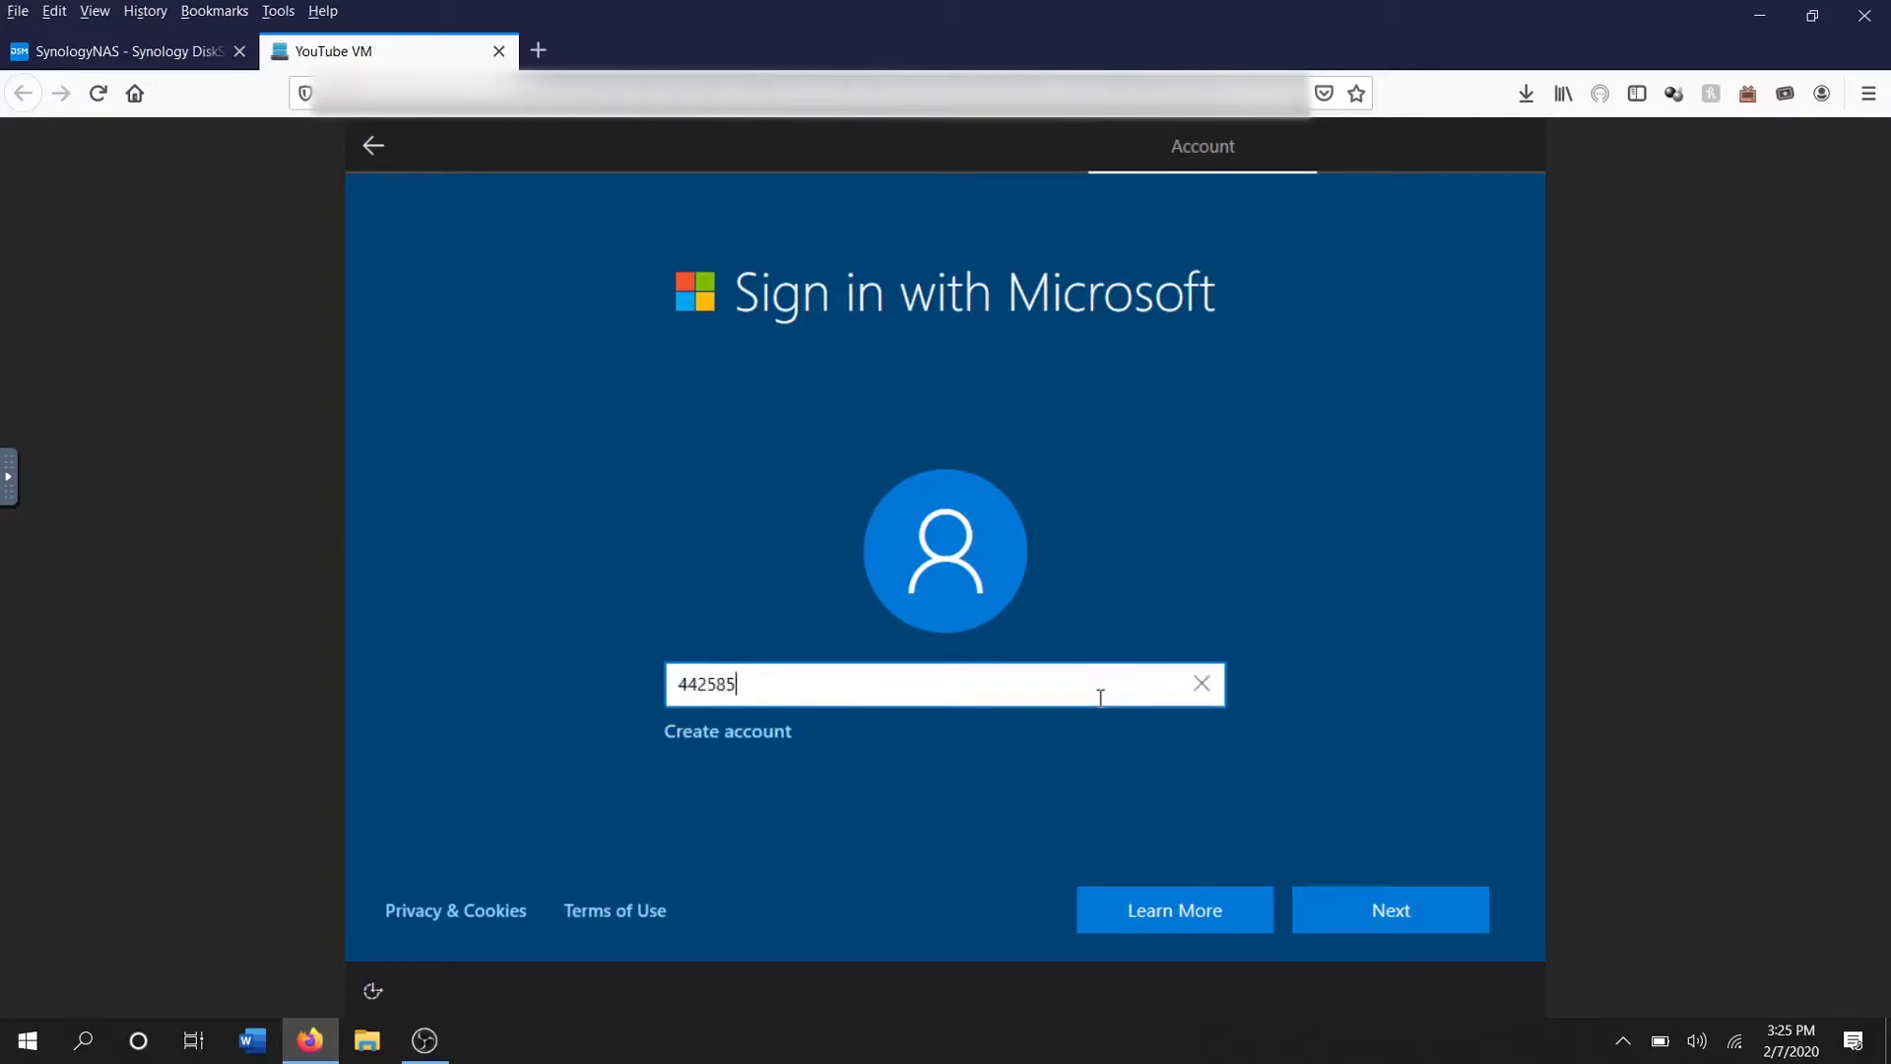
{"action": "left_click", "coordinate": [1353, 901]}
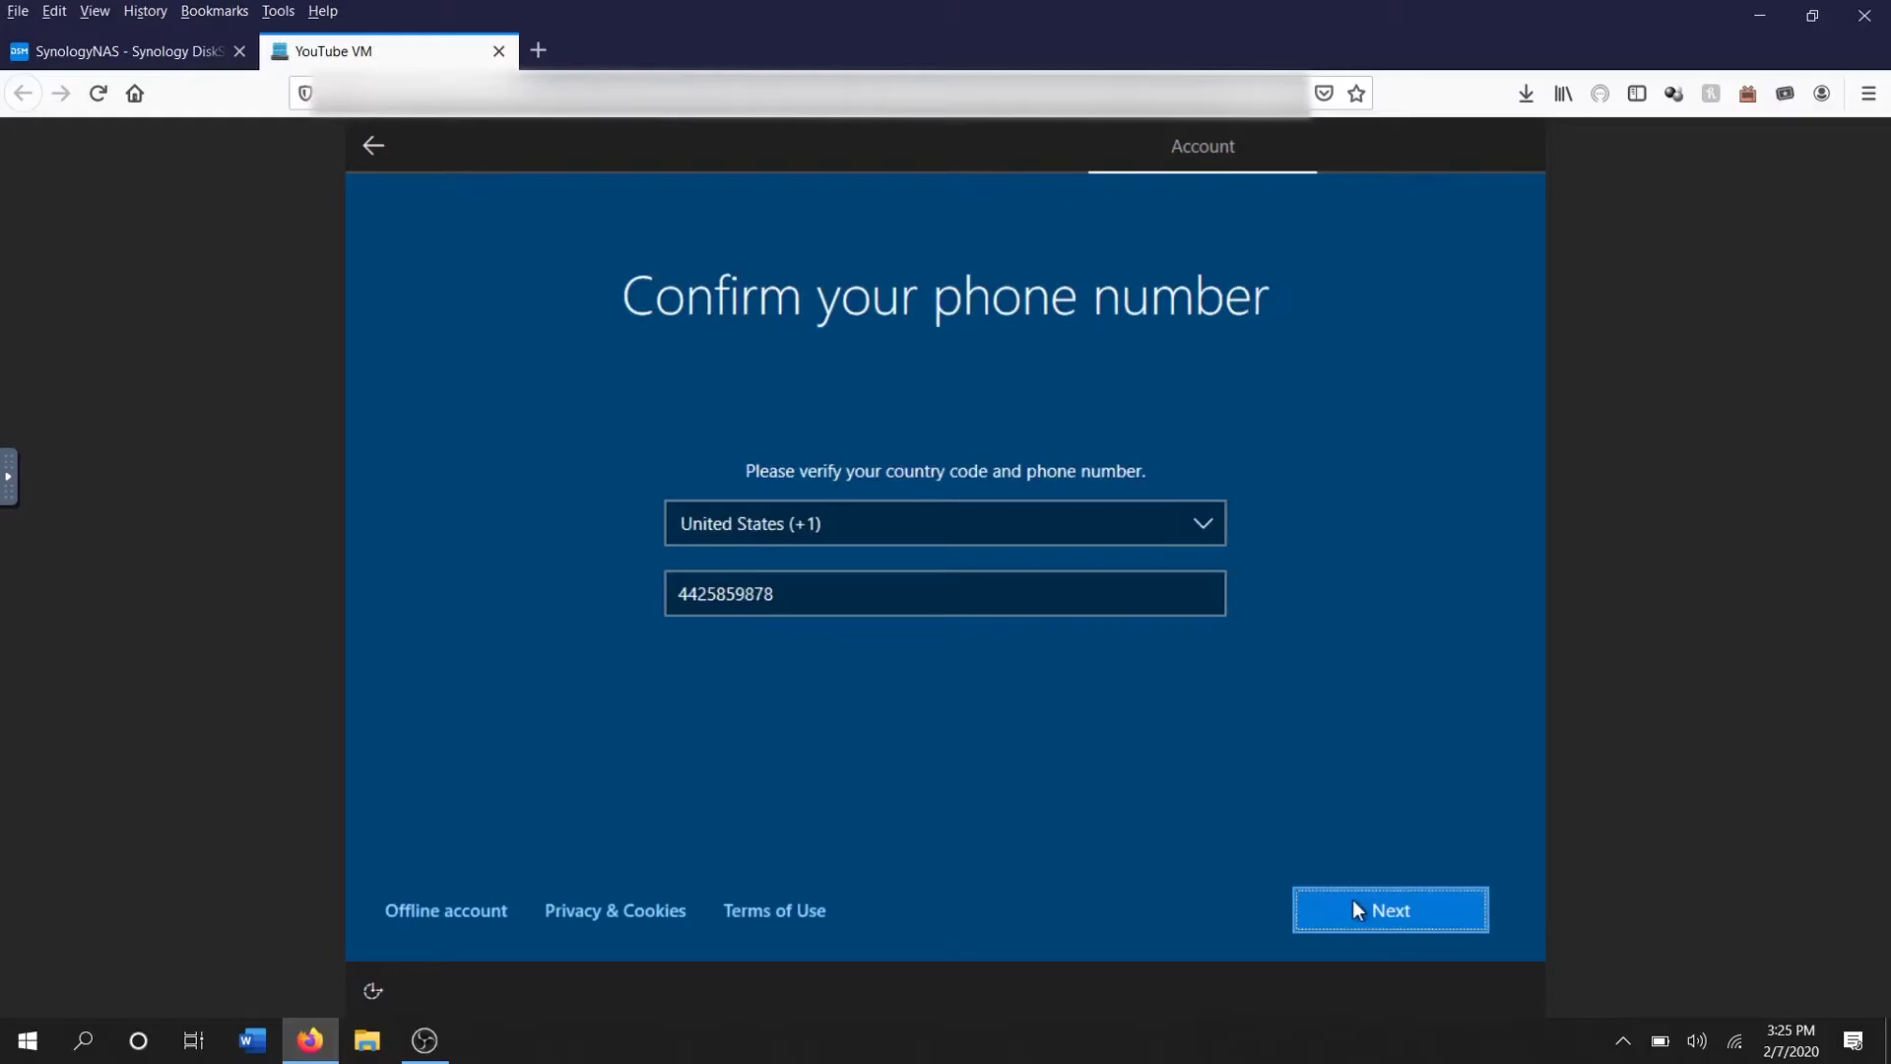
{"action": "left_click", "coordinate": [439, 908]}
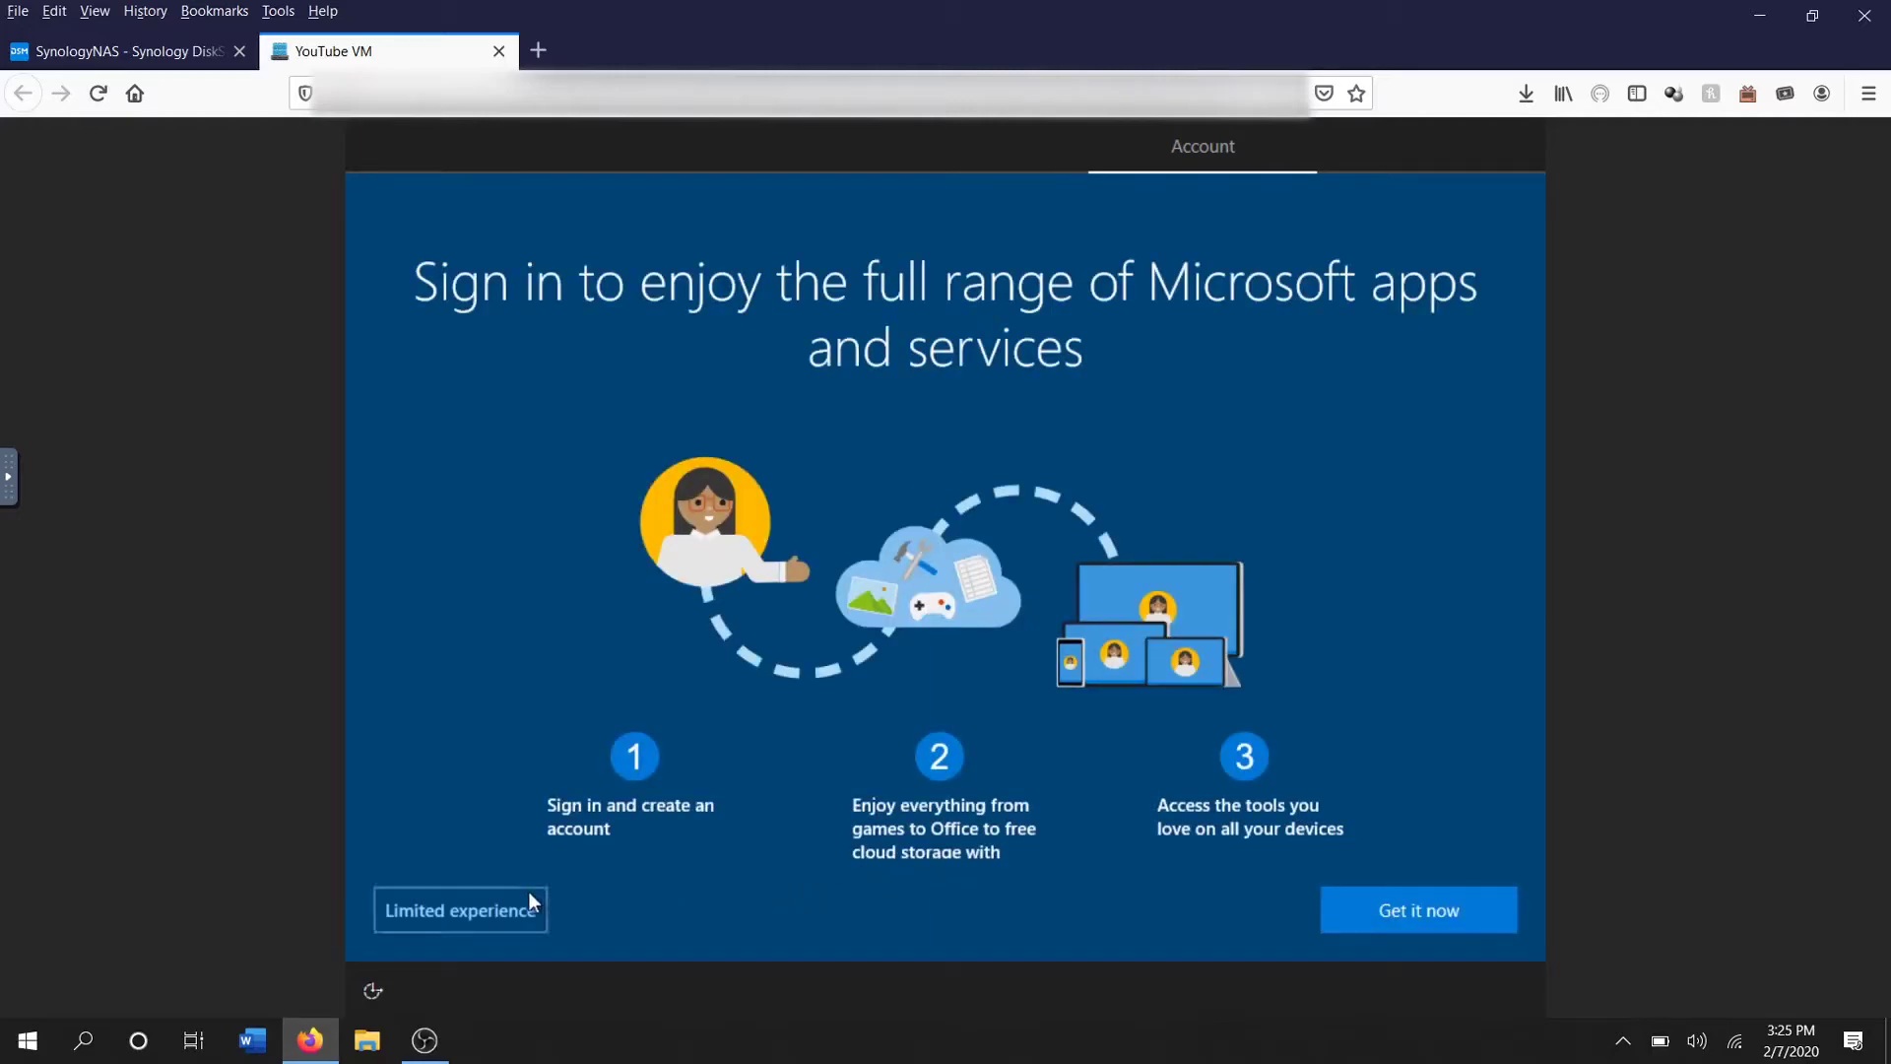
Take the limited experience, name the user 'YouTube PC', and set and confirm a password
{"action": "left_click", "coordinate": [493, 908]}
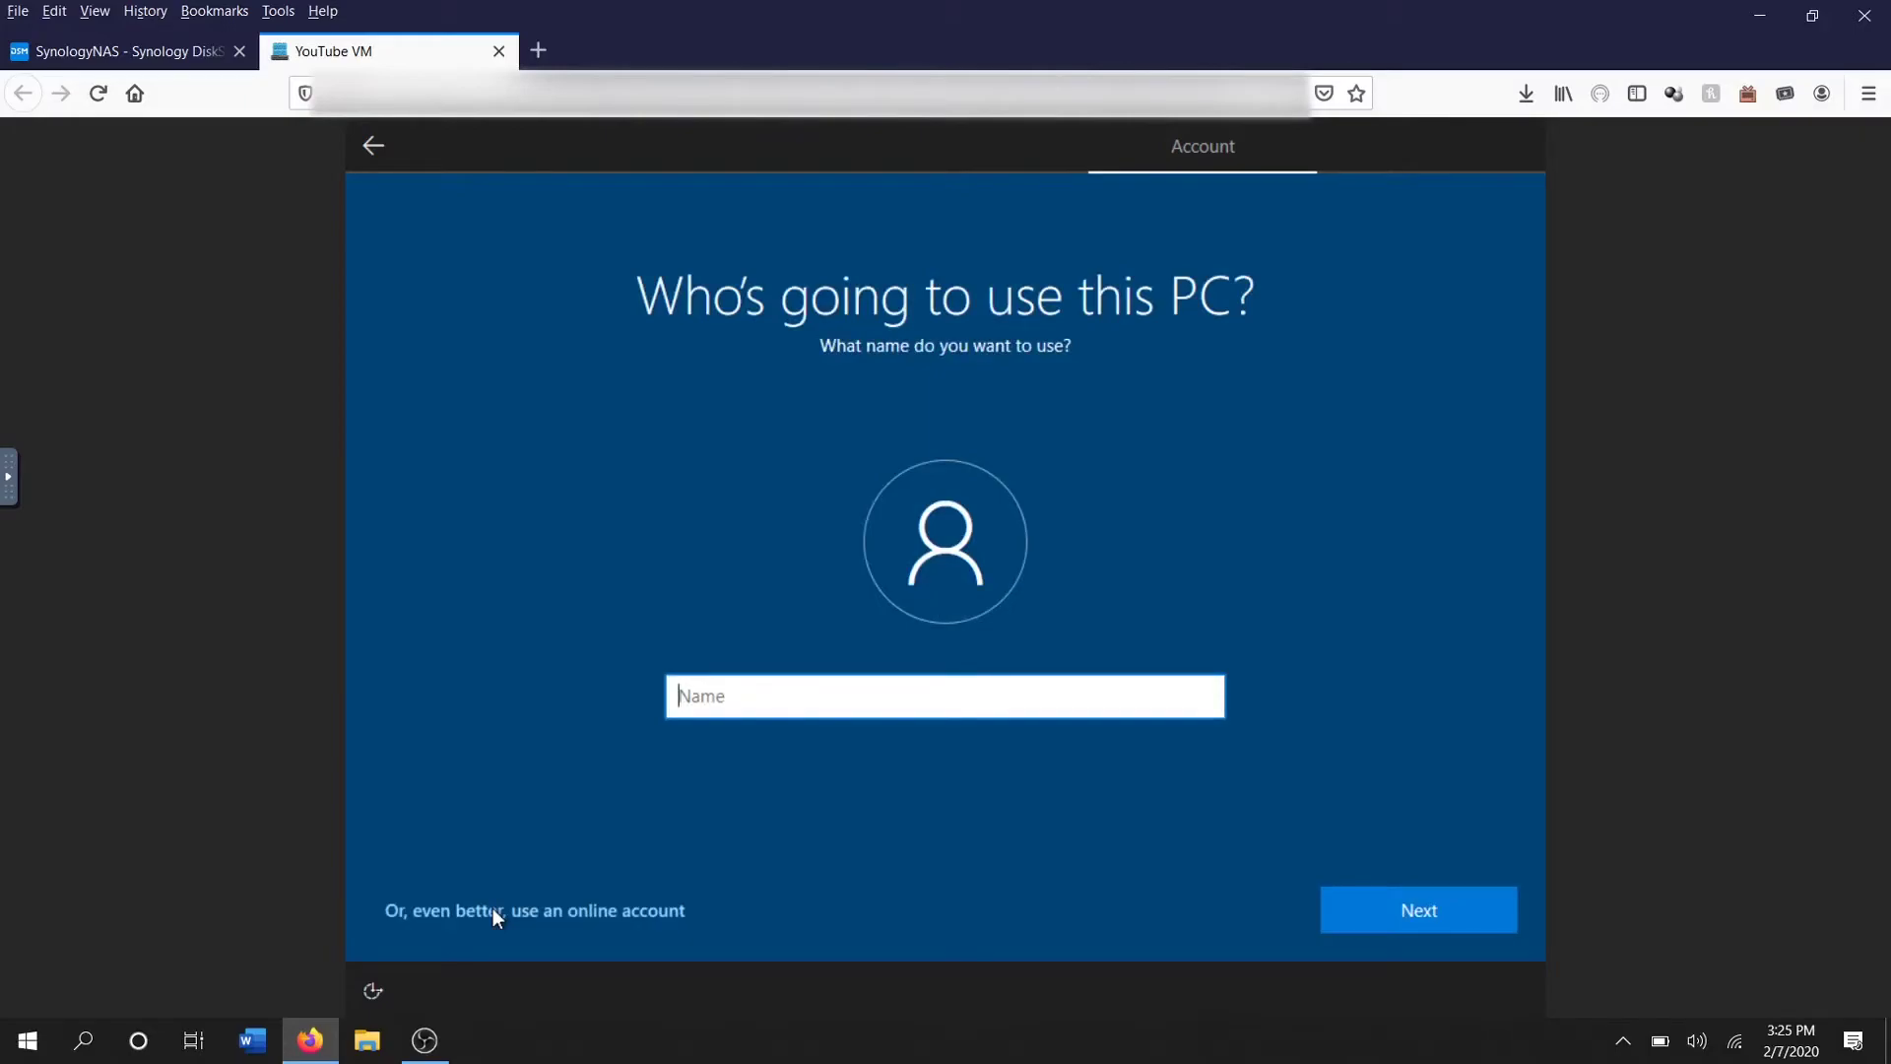
{"action": "type", "text": "YouTube PC"}
{"action": "left_click", "coordinate": [1410, 912]}
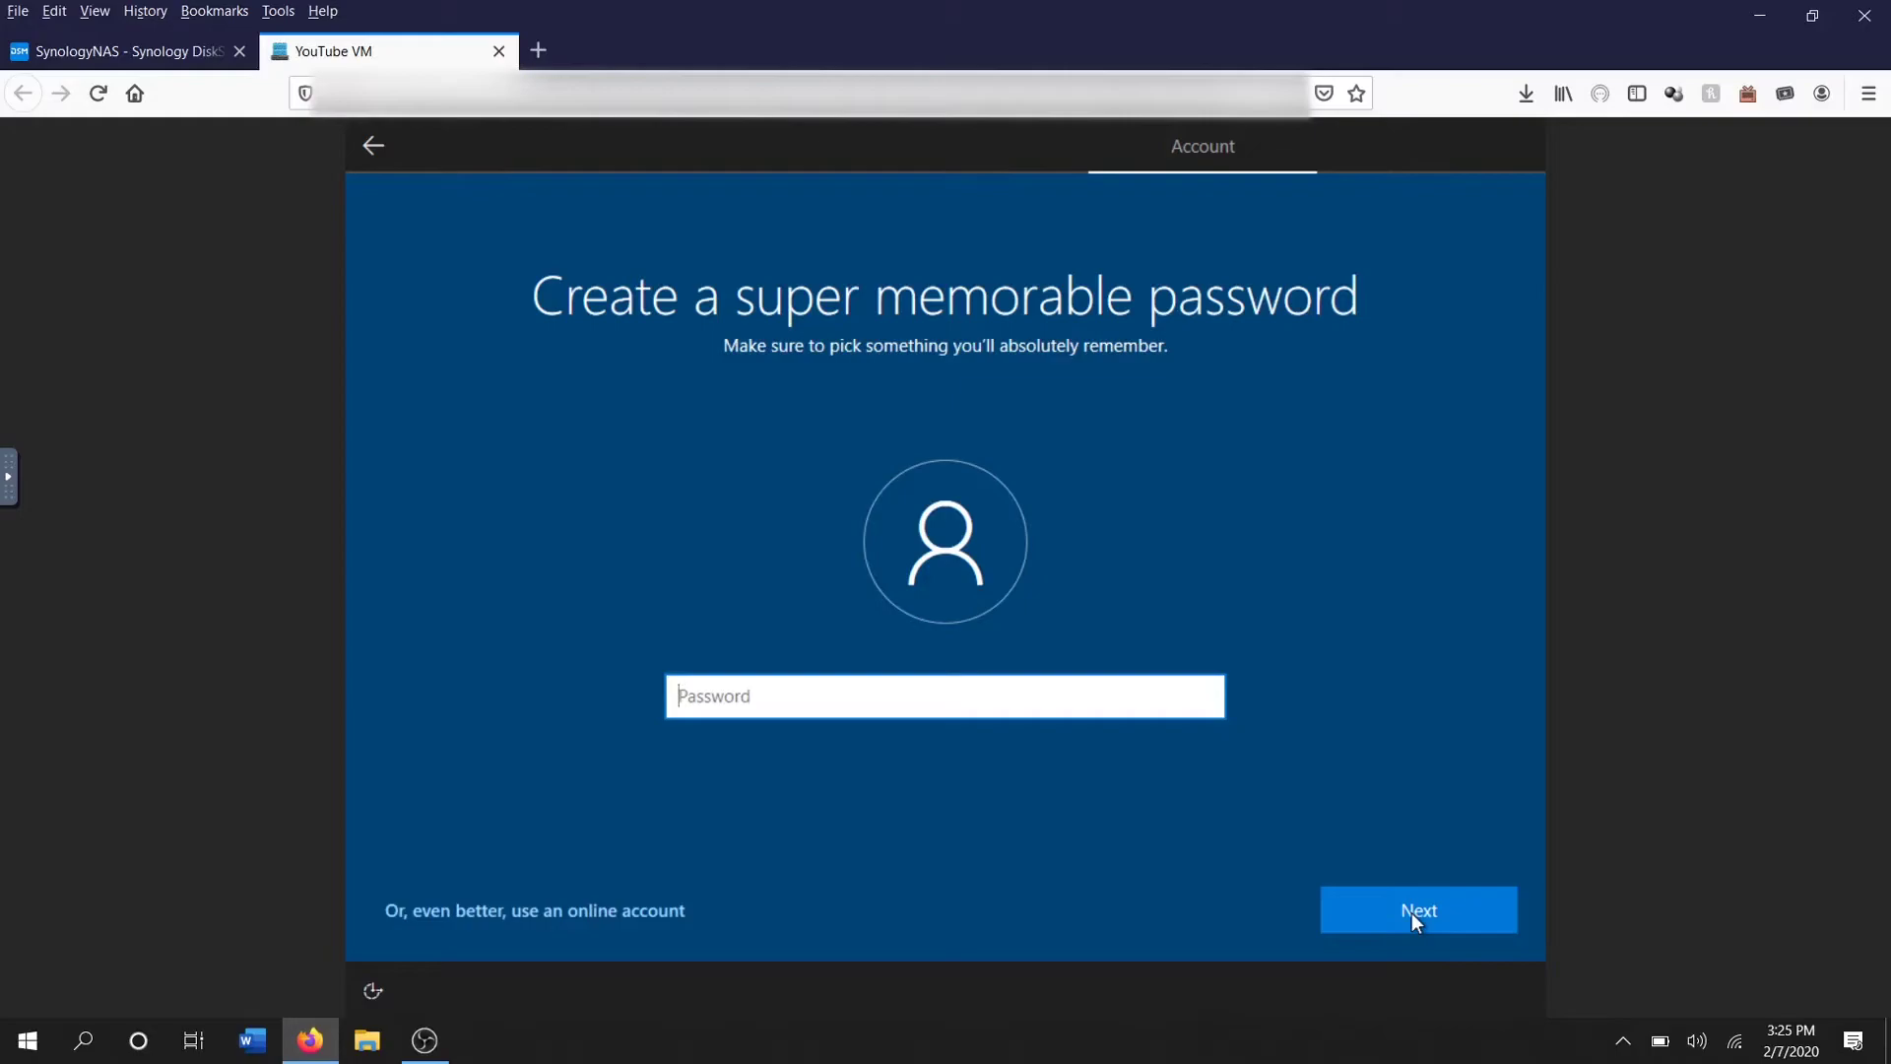
{"action": "type", "text": "123"}
{"action": "key", "text": "BackSpace"}
{"action": "key", "text": "BackSpace"}
{"action": "key", "text": "BackSpace"}
{"action": "type", "text": "123456"}
{"action": "left_click", "coordinate": [1410, 912]}
{"action": "type", "text": "123456"}
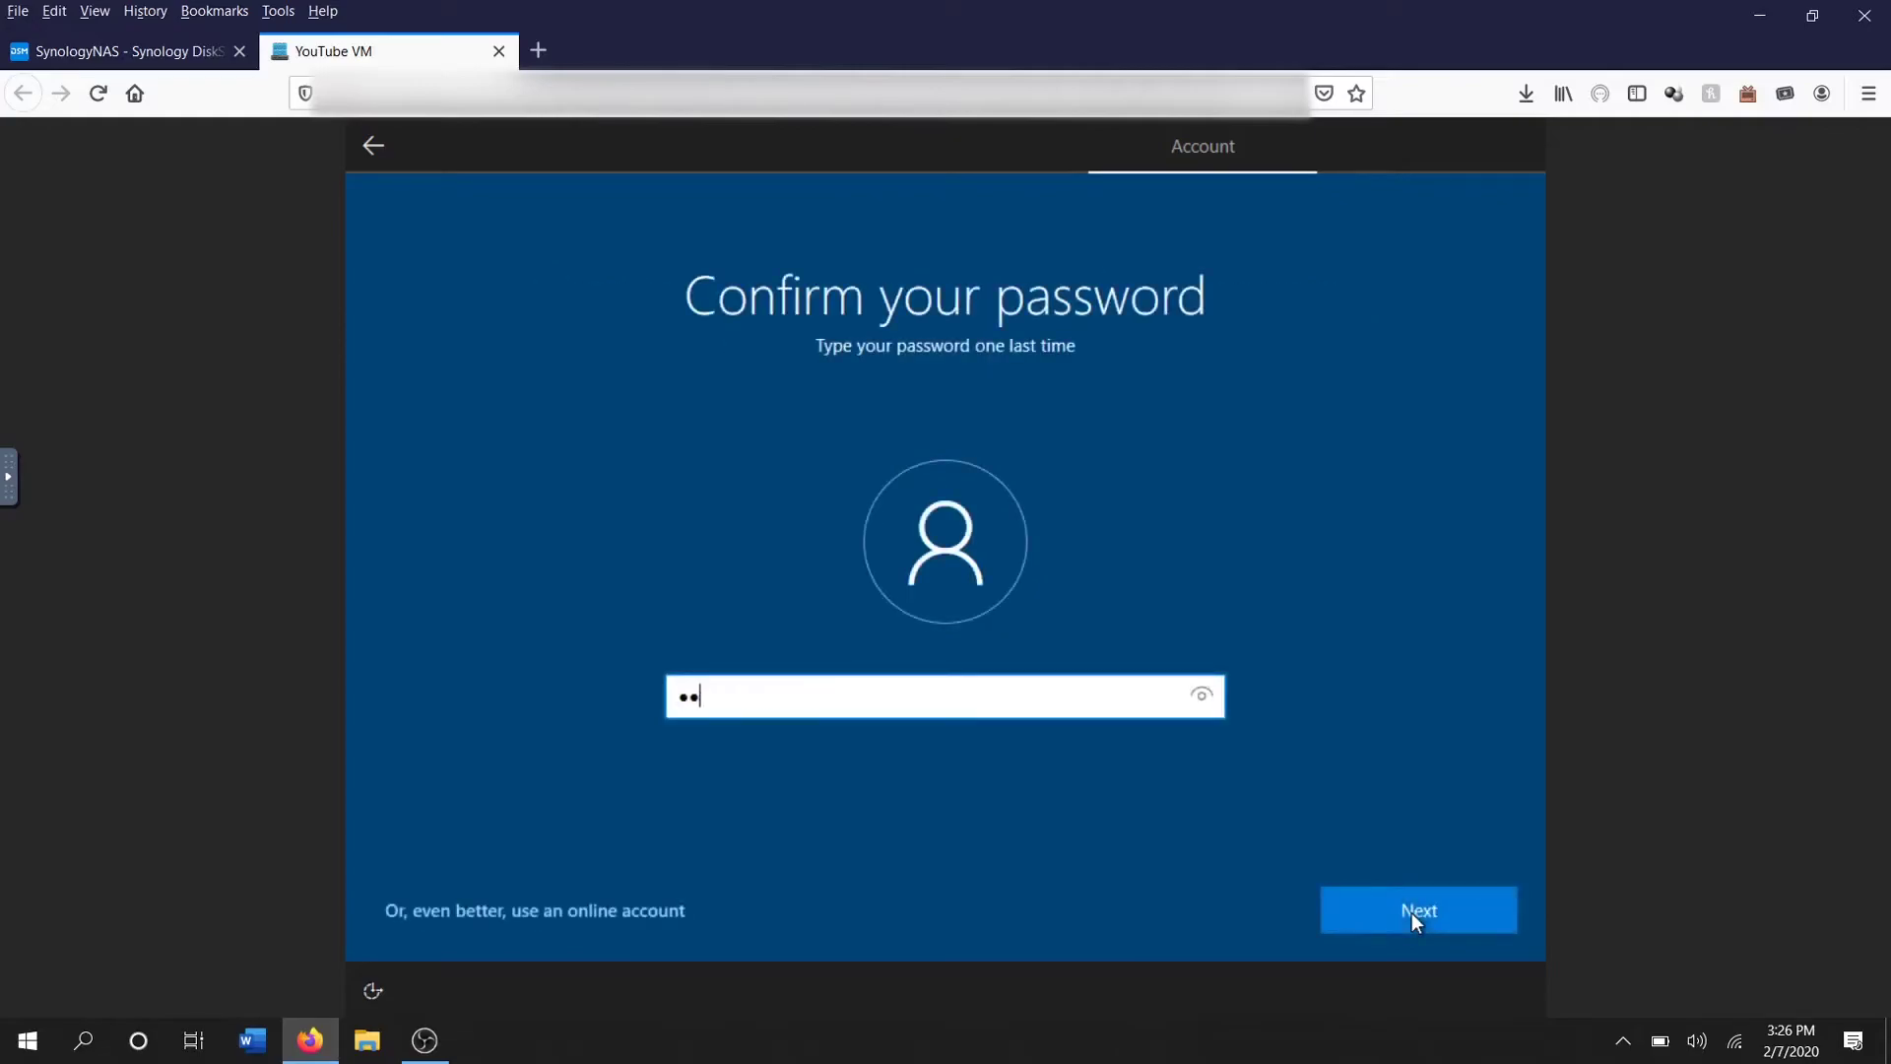
{"action": "left_click", "coordinate": [1411, 912]}
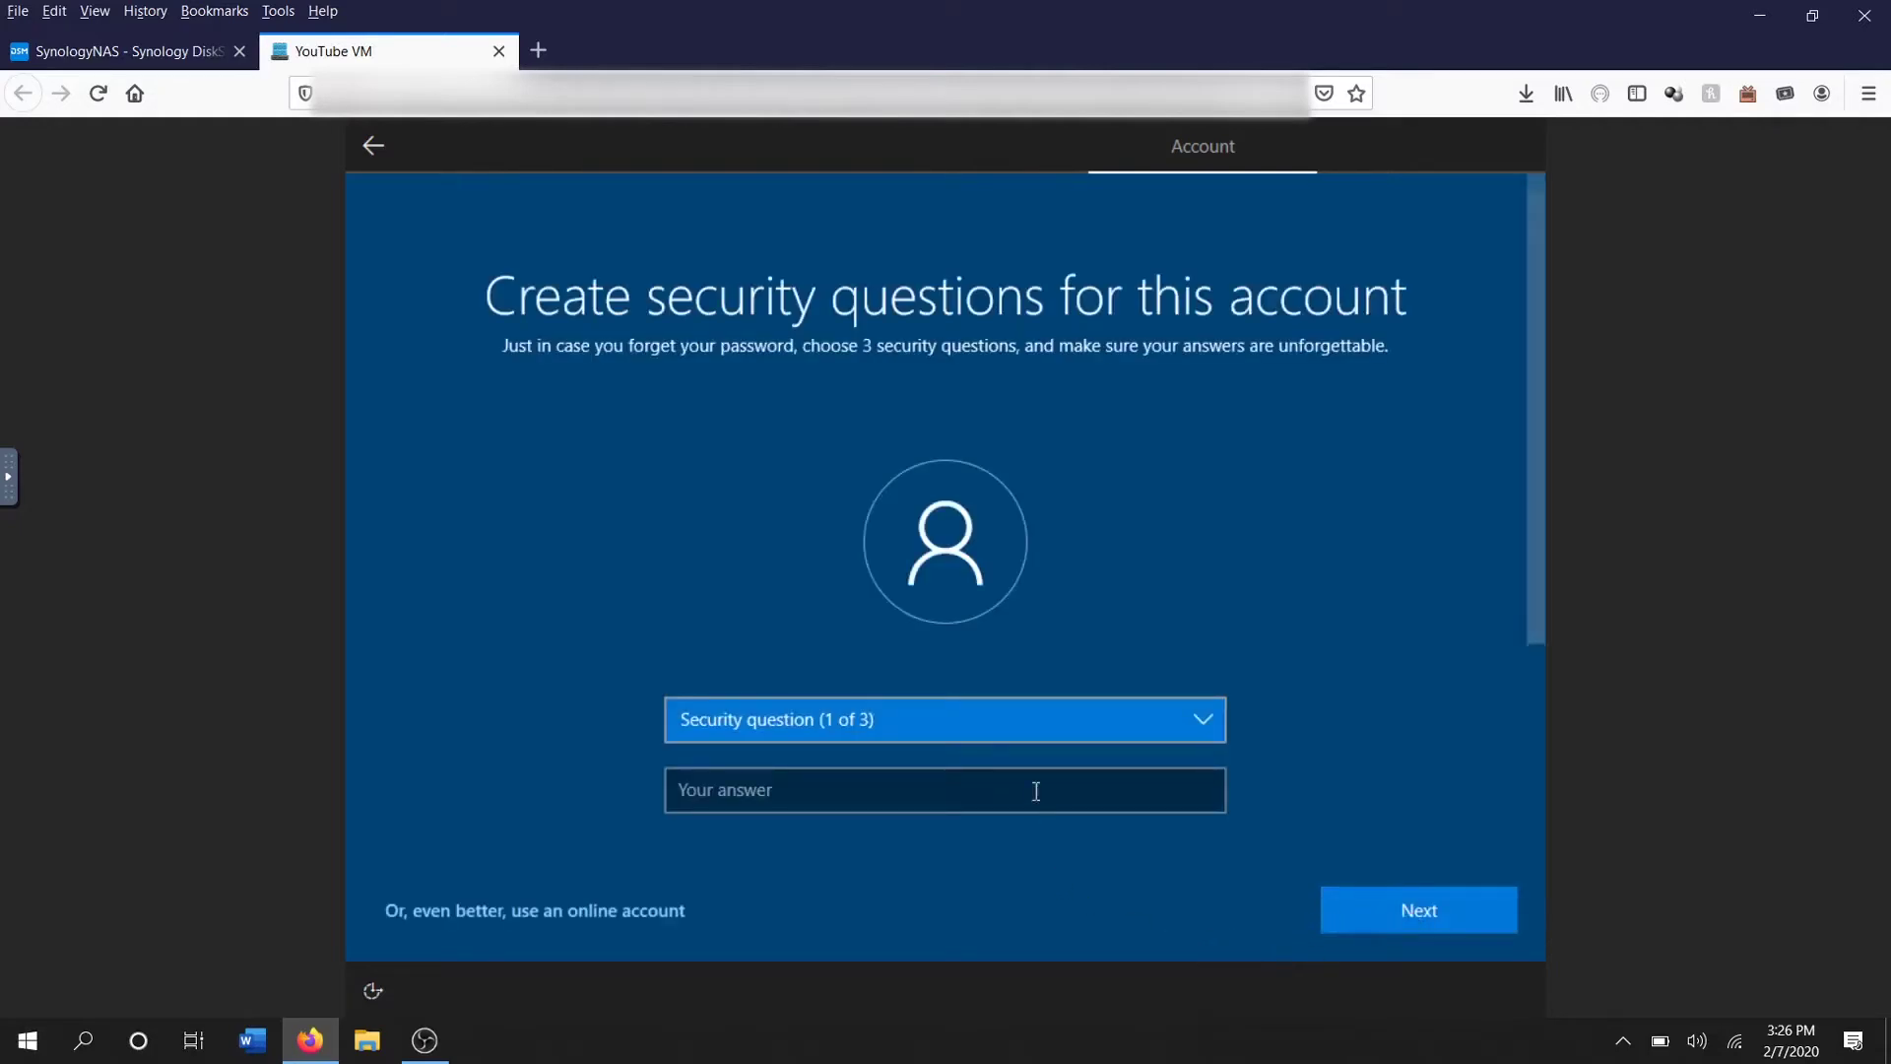
Dismiss the security question list unchosen and back out of local account setup
{"action": "left_click", "coordinate": [1006, 721]}
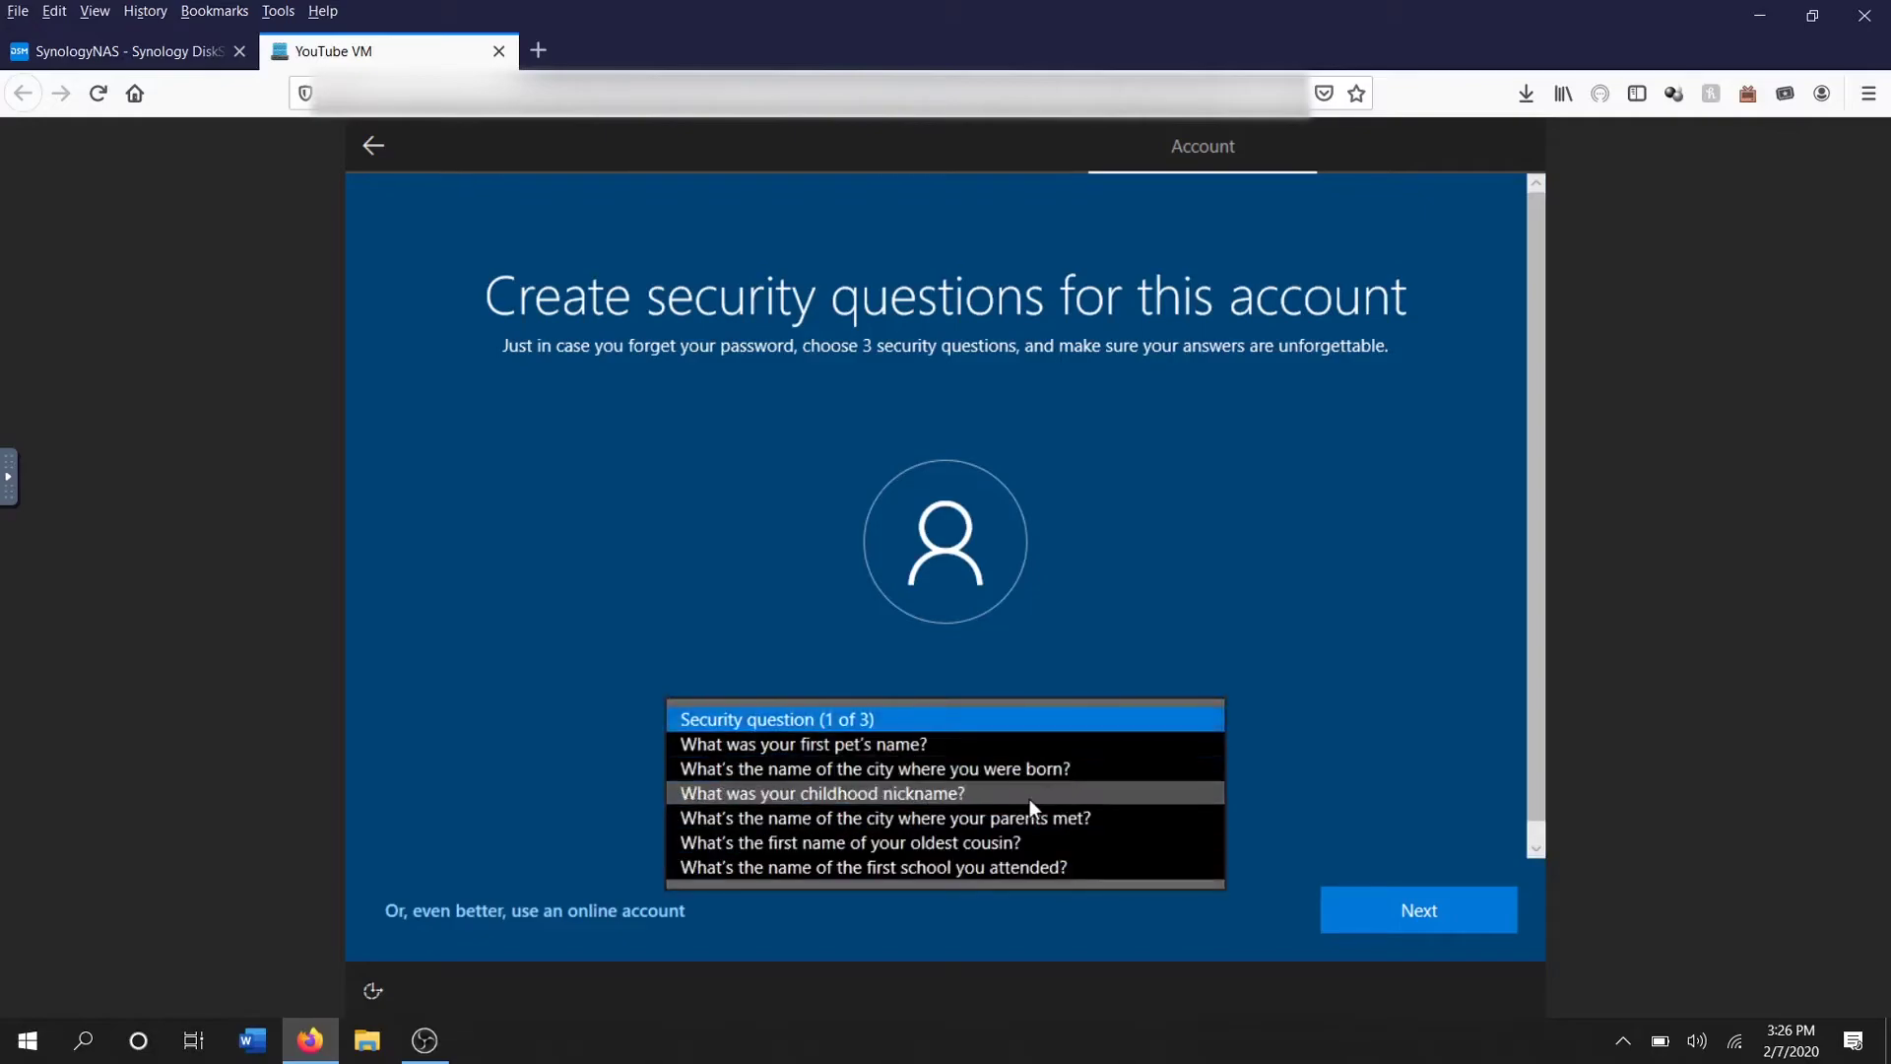
{"action": "left_click", "coordinate": [826, 606]}
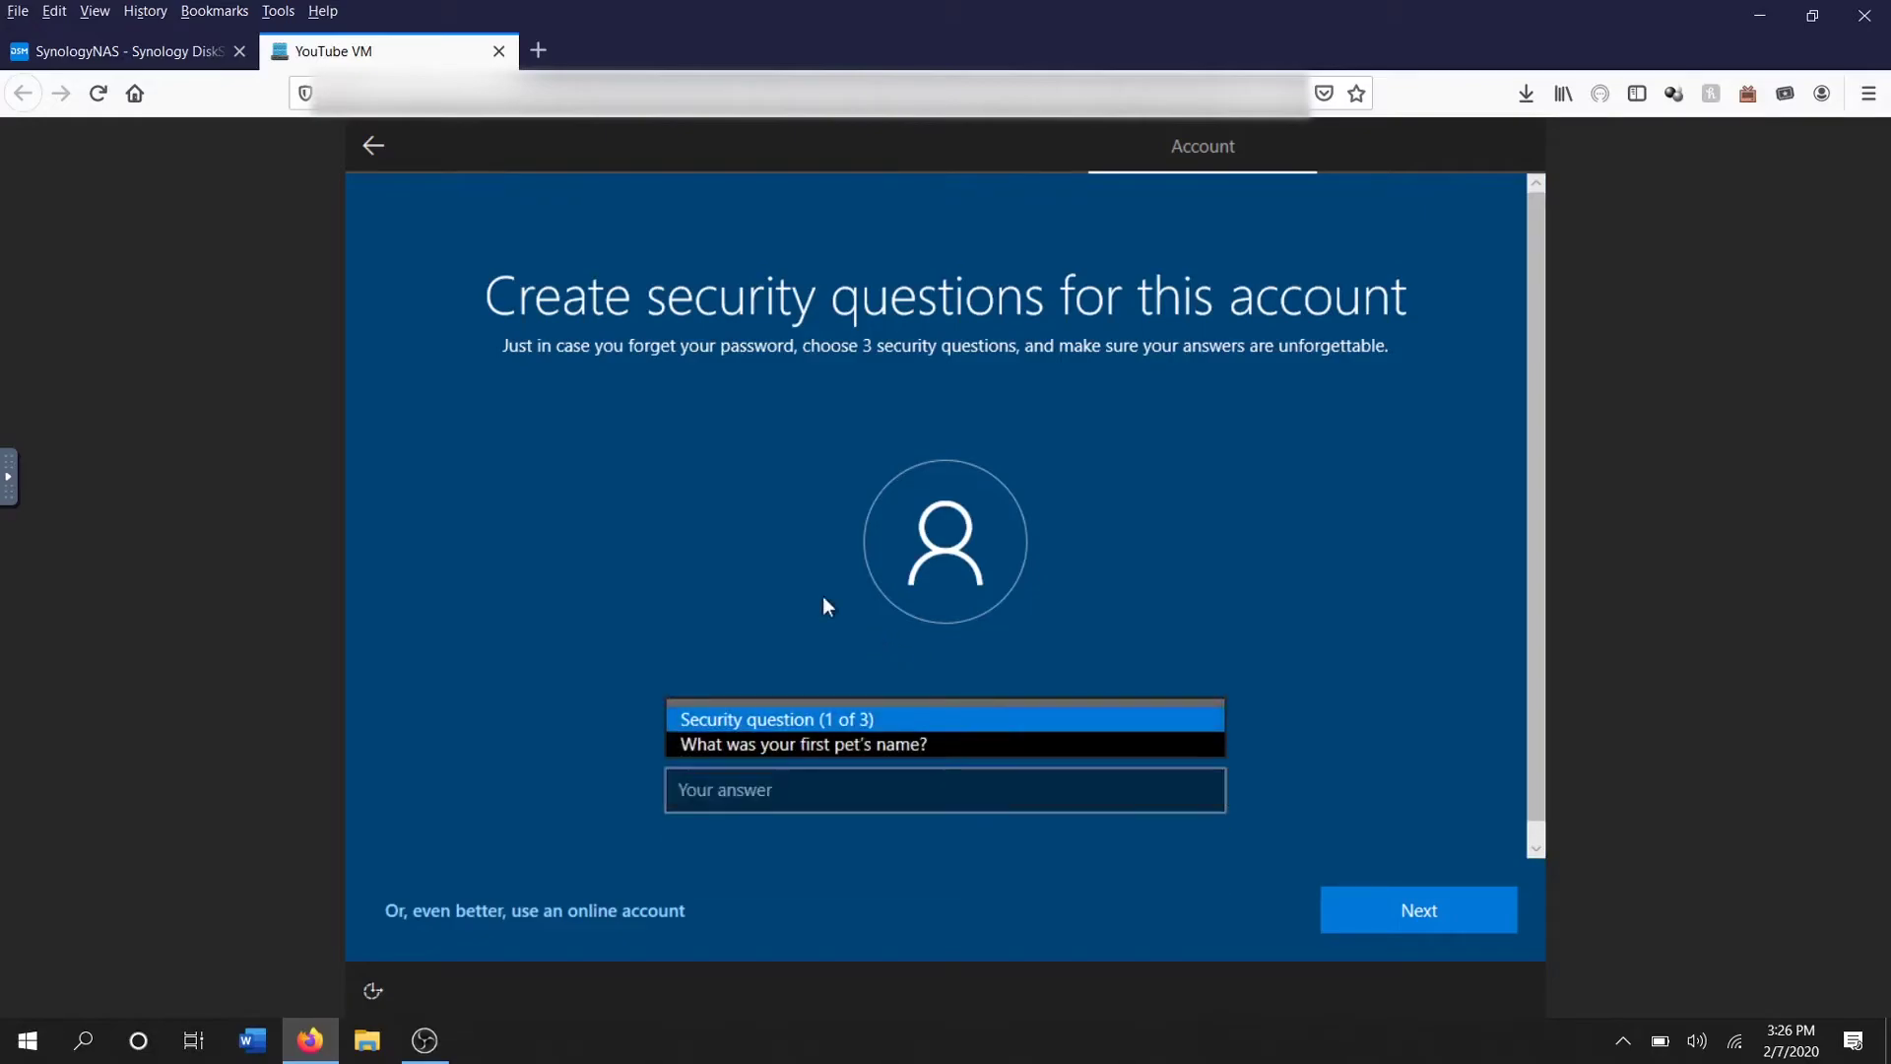
{"action": "left_click", "coordinate": [361, 139]}
{"action": "left_click", "coordinate": [361, 140]}
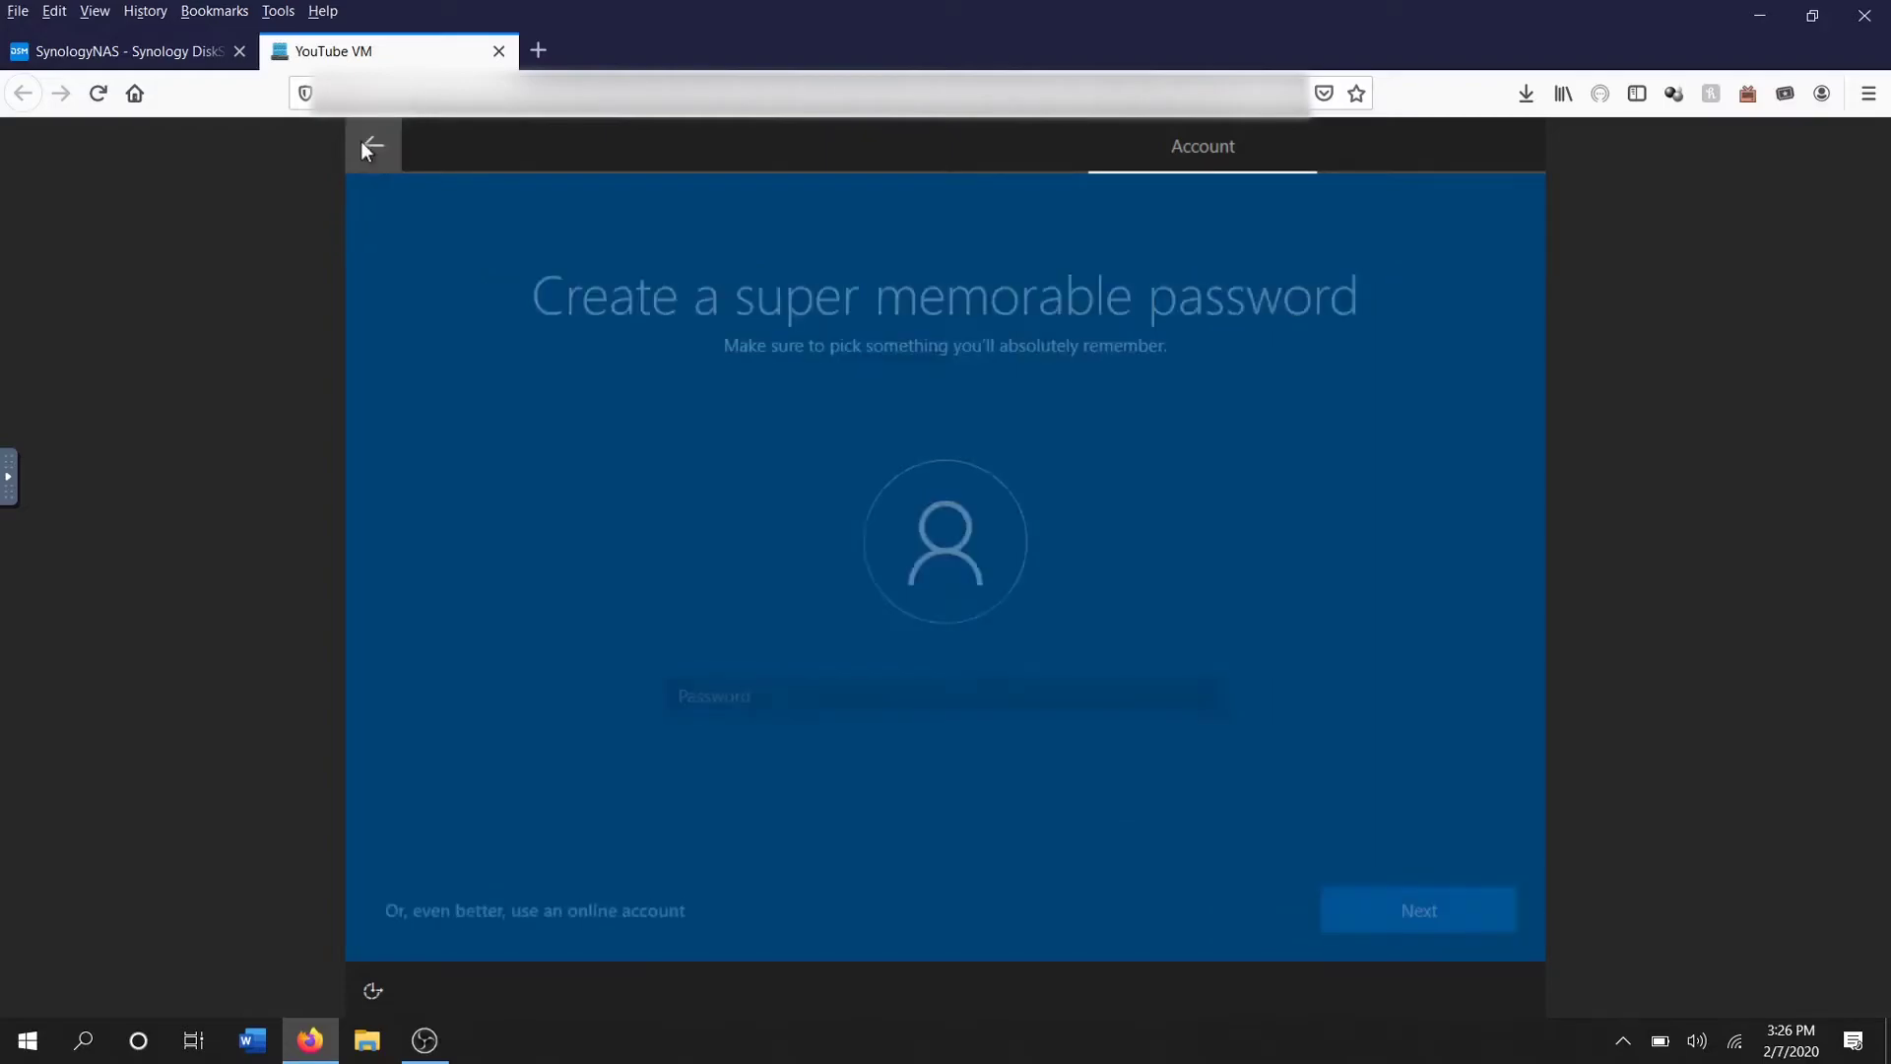
{"action": "left_click", "coordinate": [365, 146]}
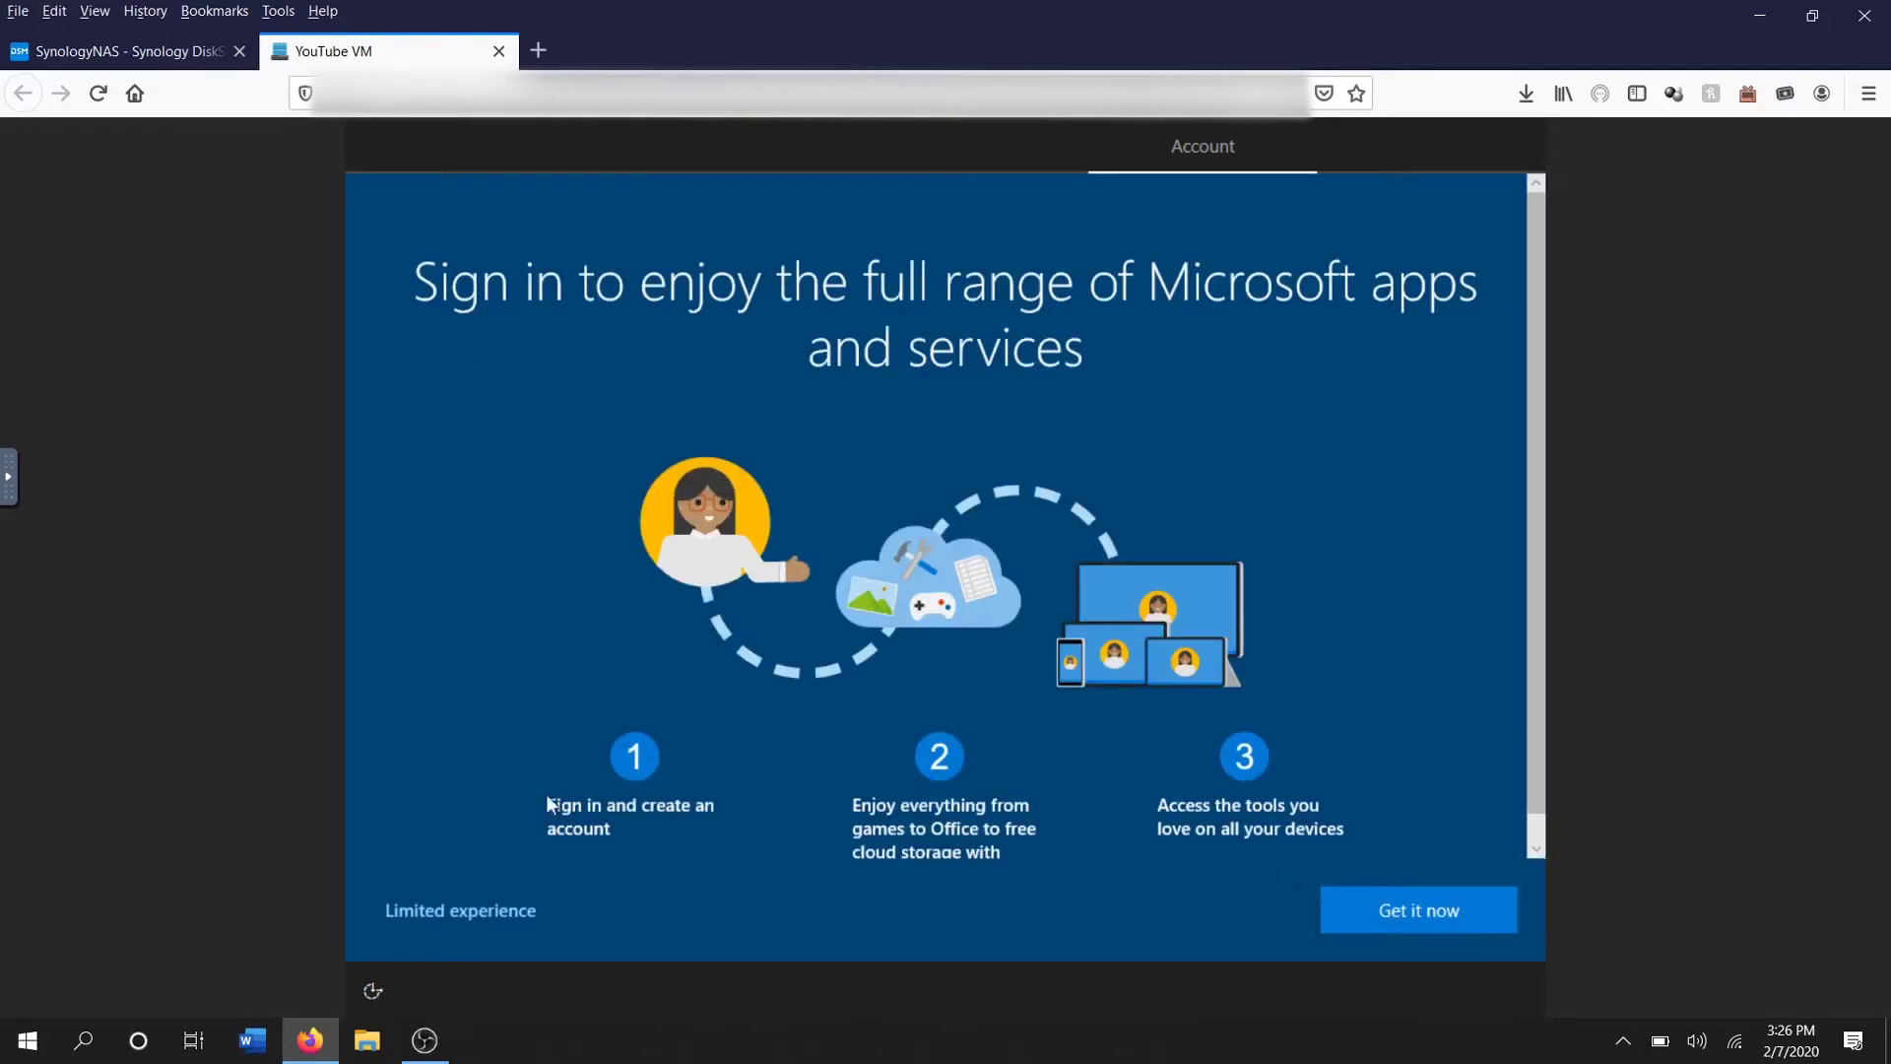
Continue with the limited experience from the sign-in promo page
{"action": "scroll", "coordinate": [686, 774], "scroll_direction": "down", "scroll_amount": 1}
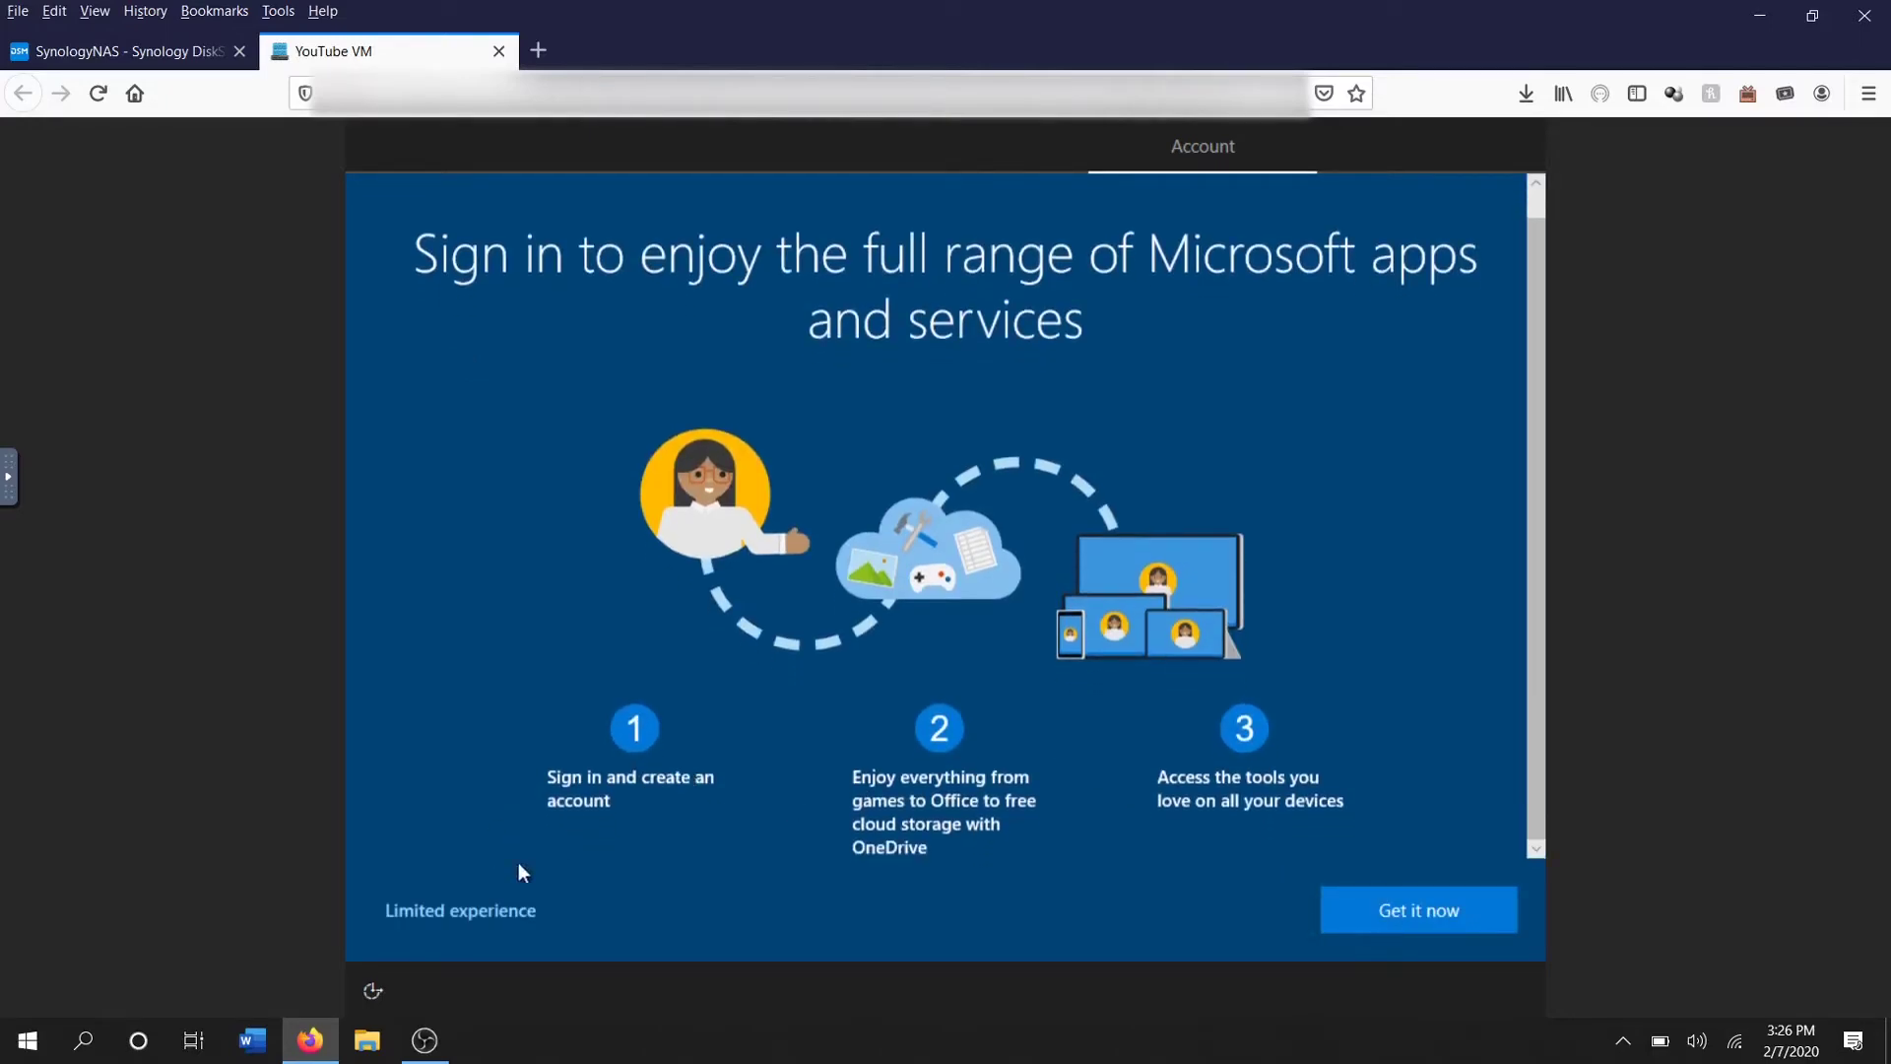
{"action": "left_click", "coordinate": [477, 900]}
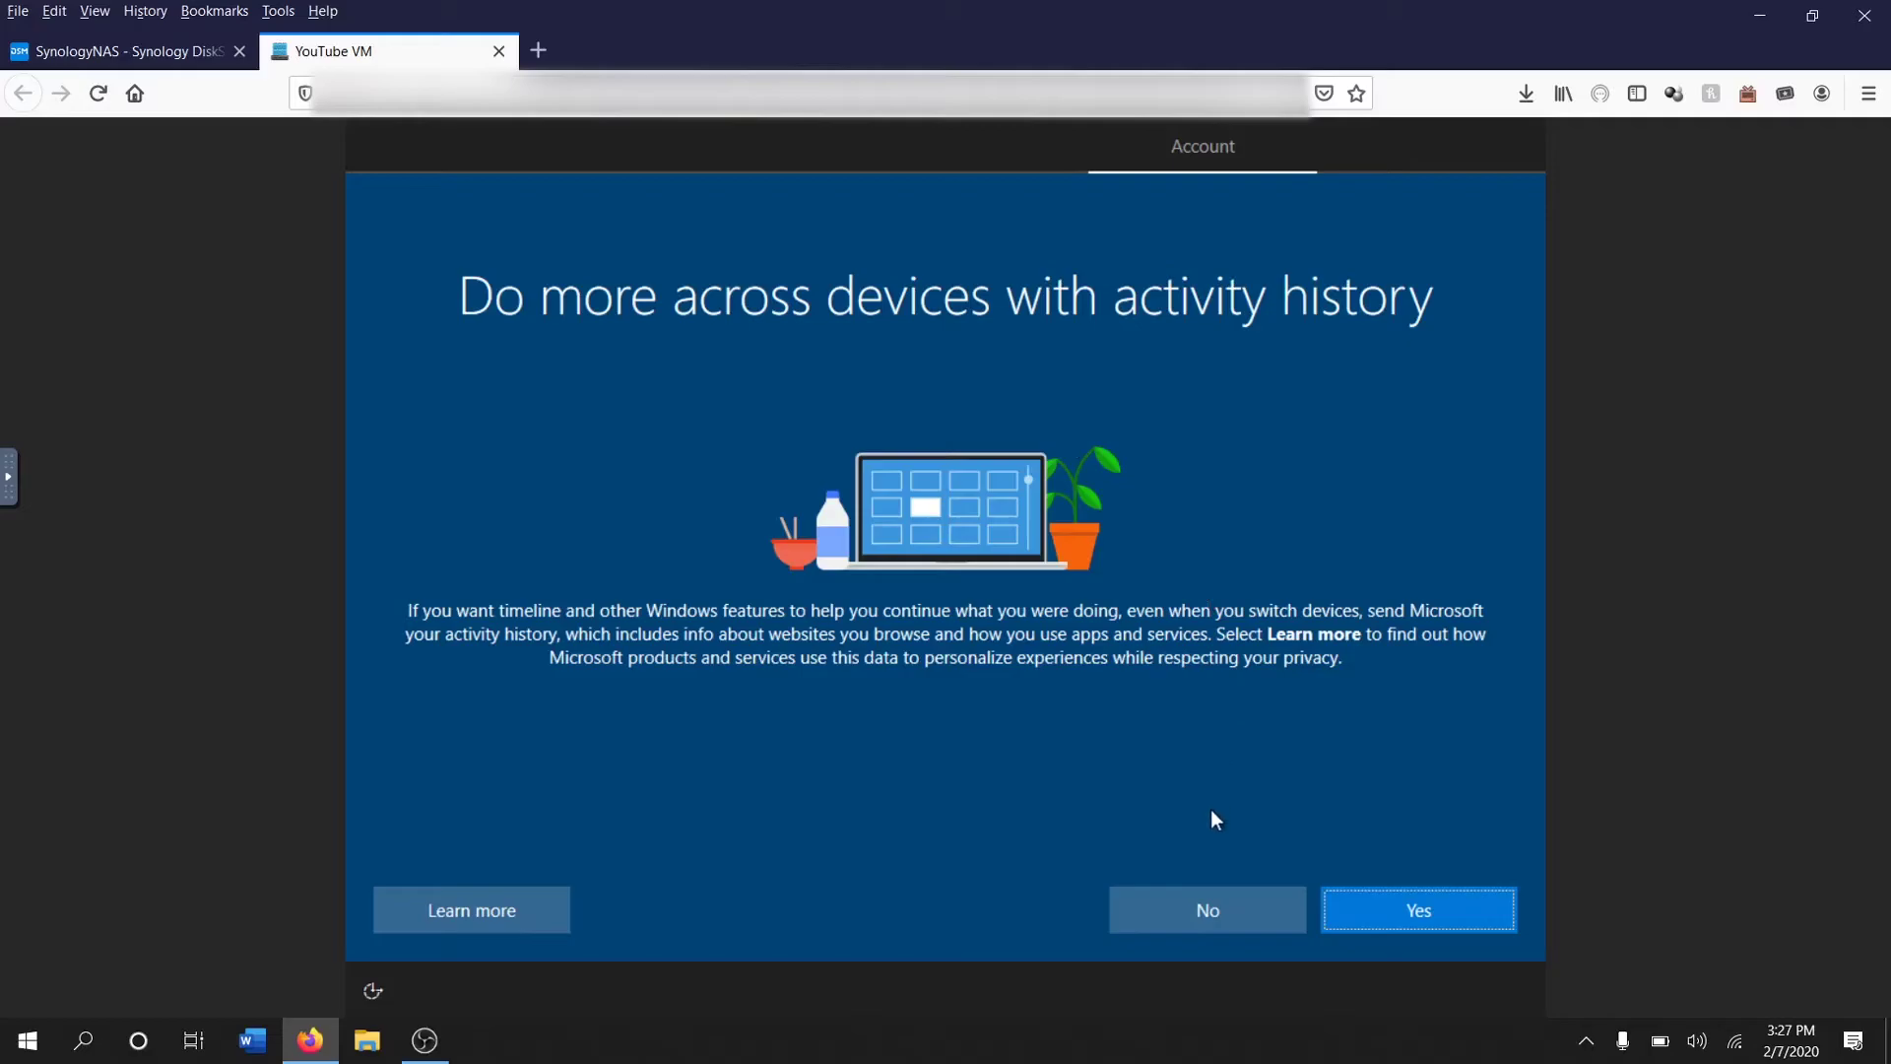
Decline activity history and Cortana; turn off speech recognition, Find my device and inking data
{"action": "left_click", "coordinate": [1198, 904]}
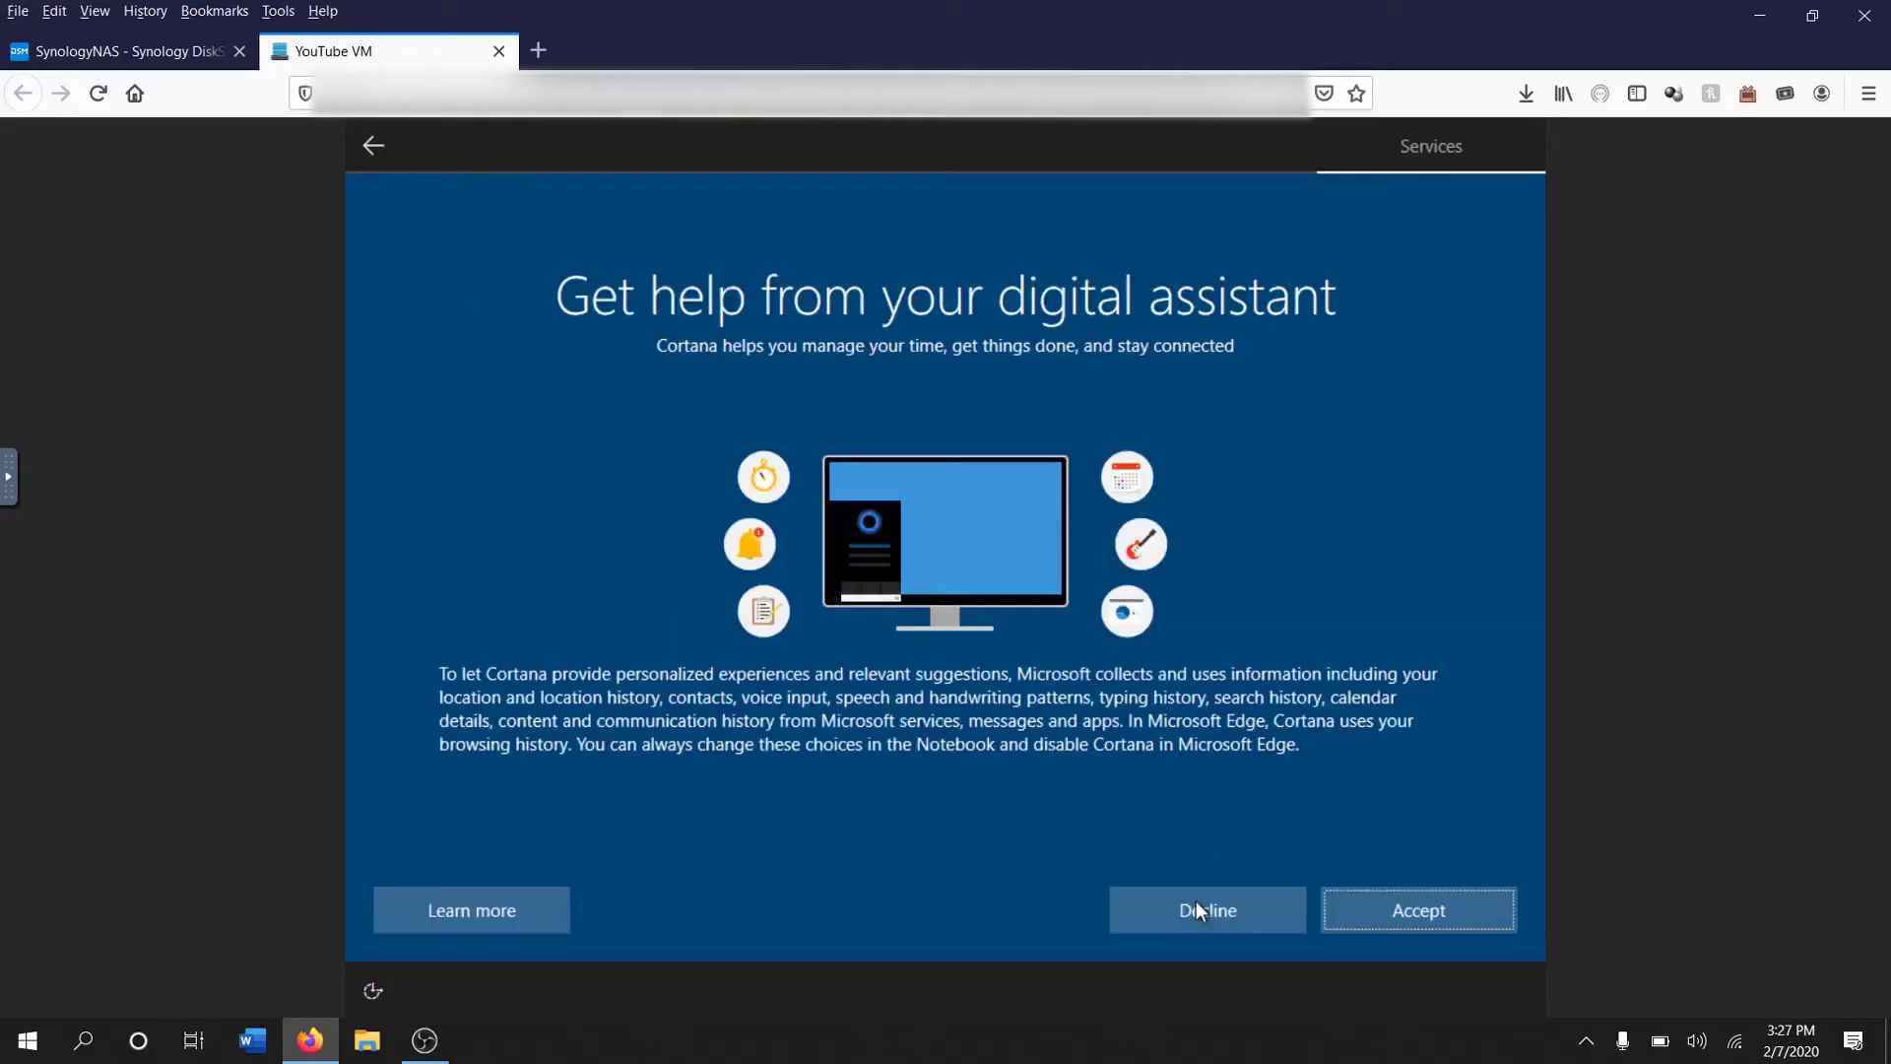
{"action": "left_click", "coordinate": [1195, 900]}
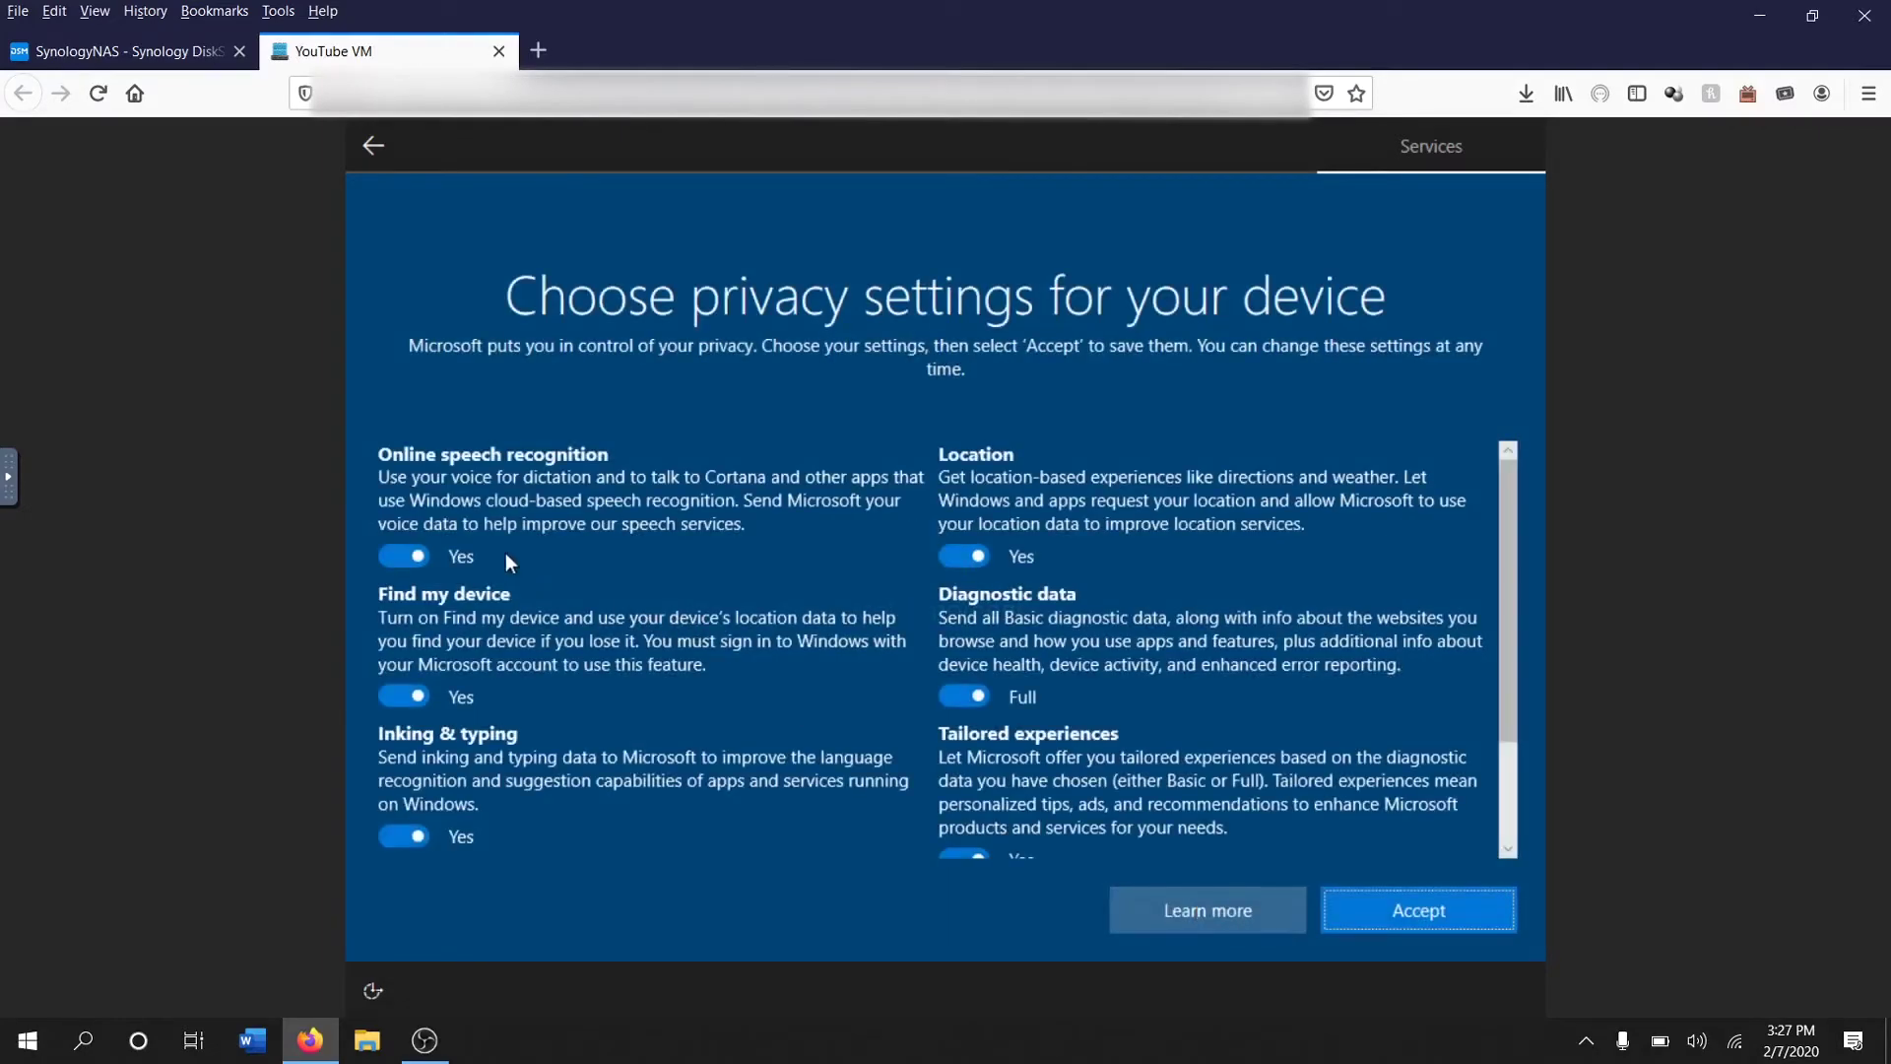
{"action": "left_click", "coordinate": [388, 555]}
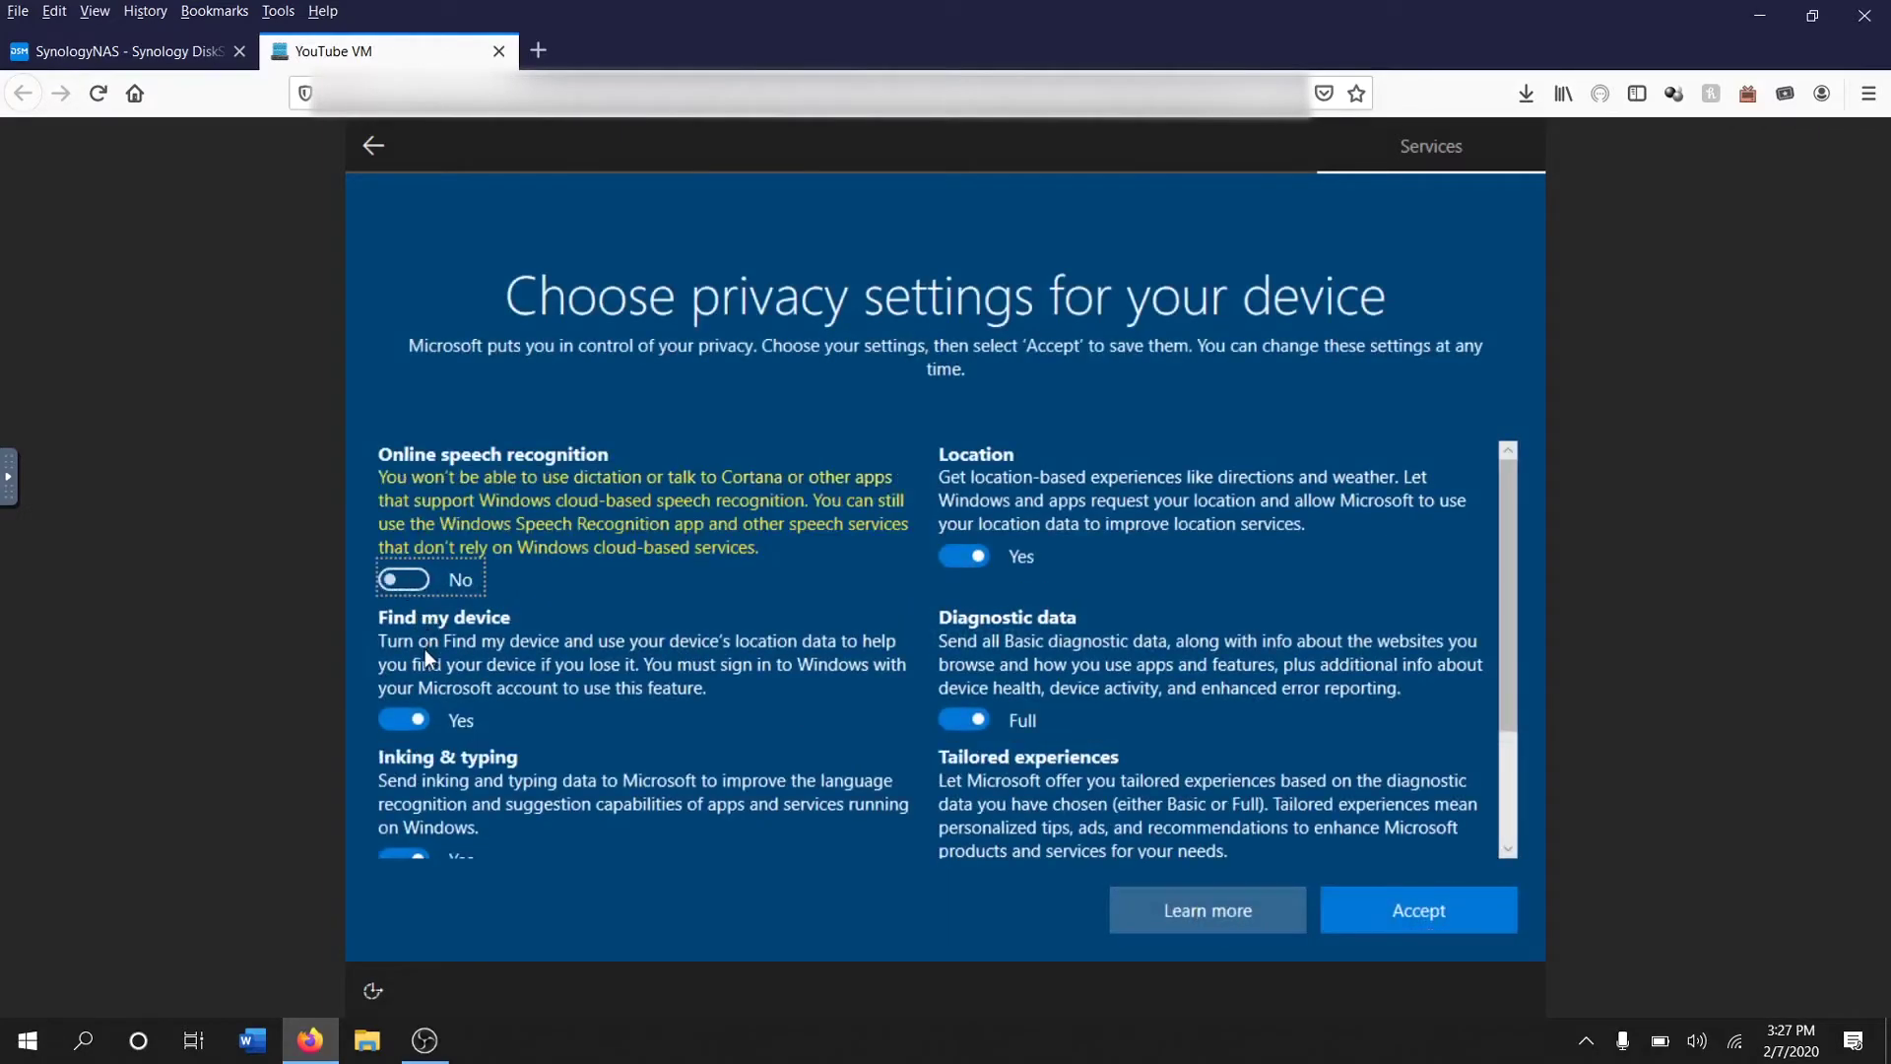
{"action": "left_click", "coordinate": [411, 709]}
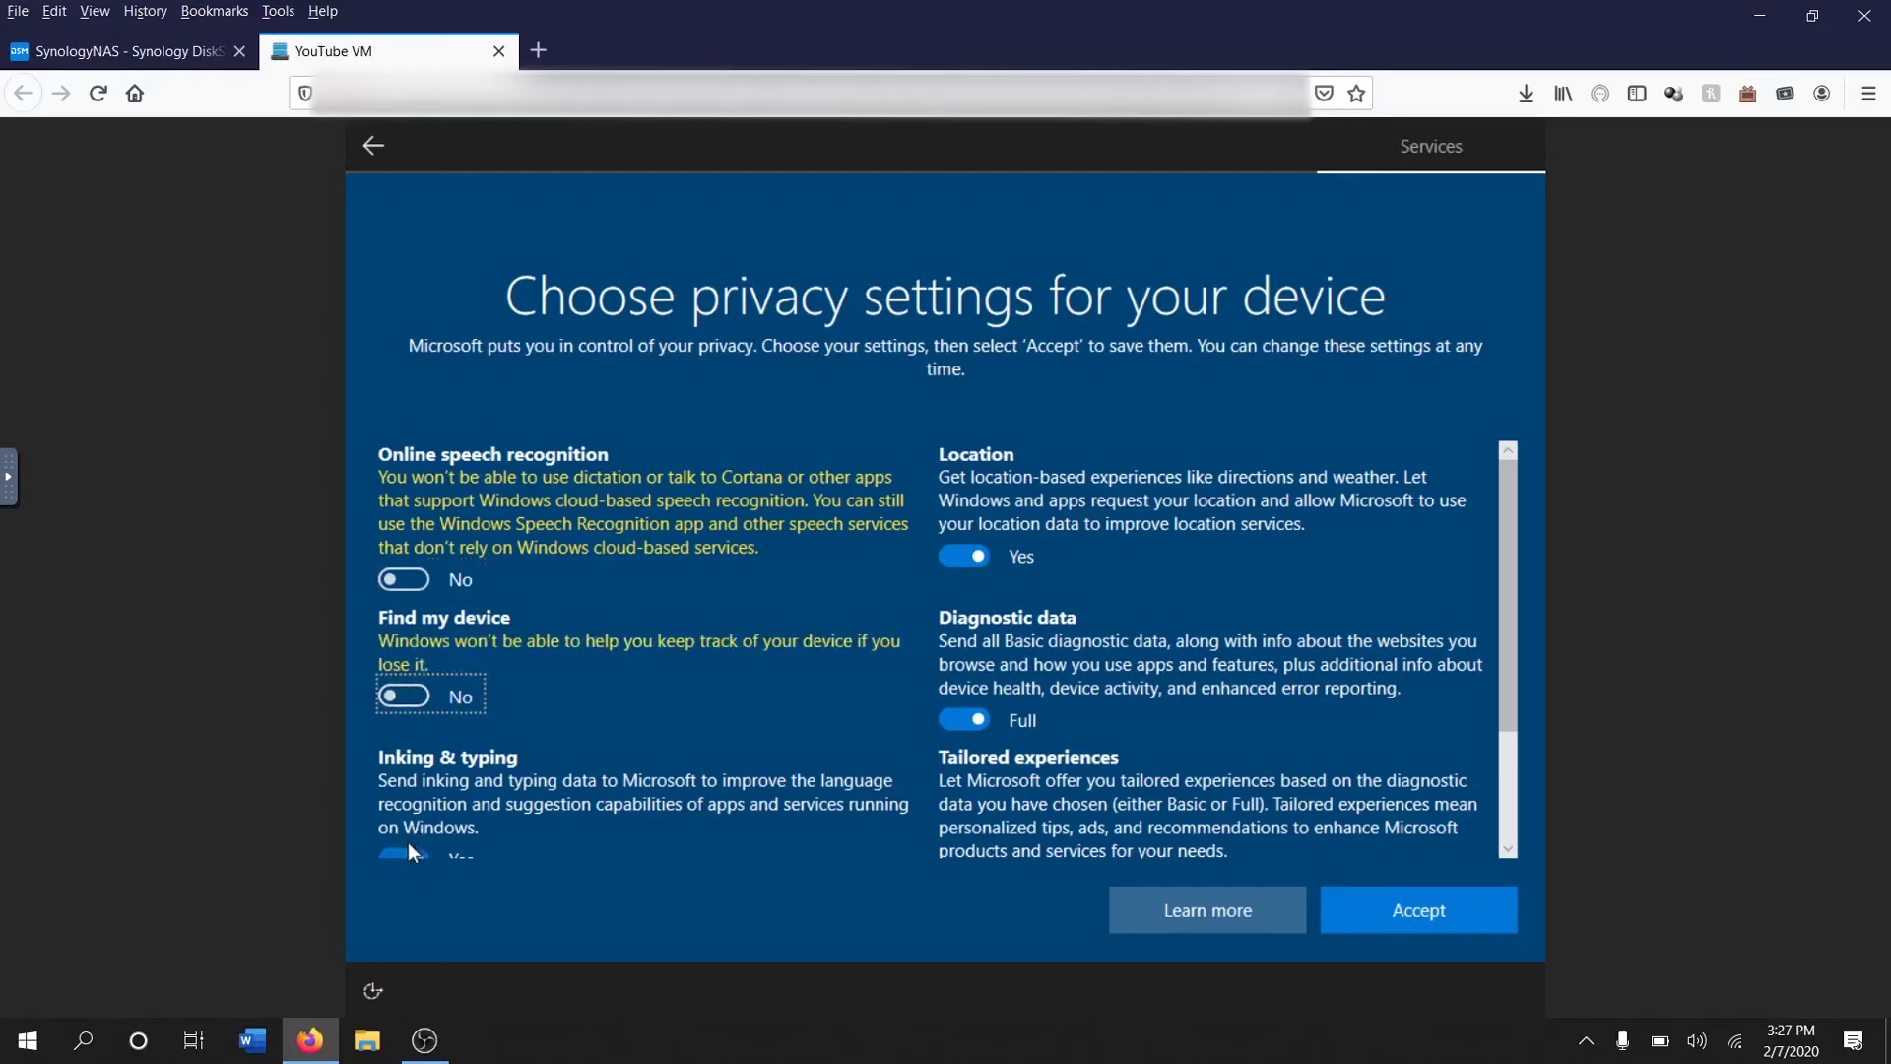
{"action": "left_click", "coordinate": [413, 838]}
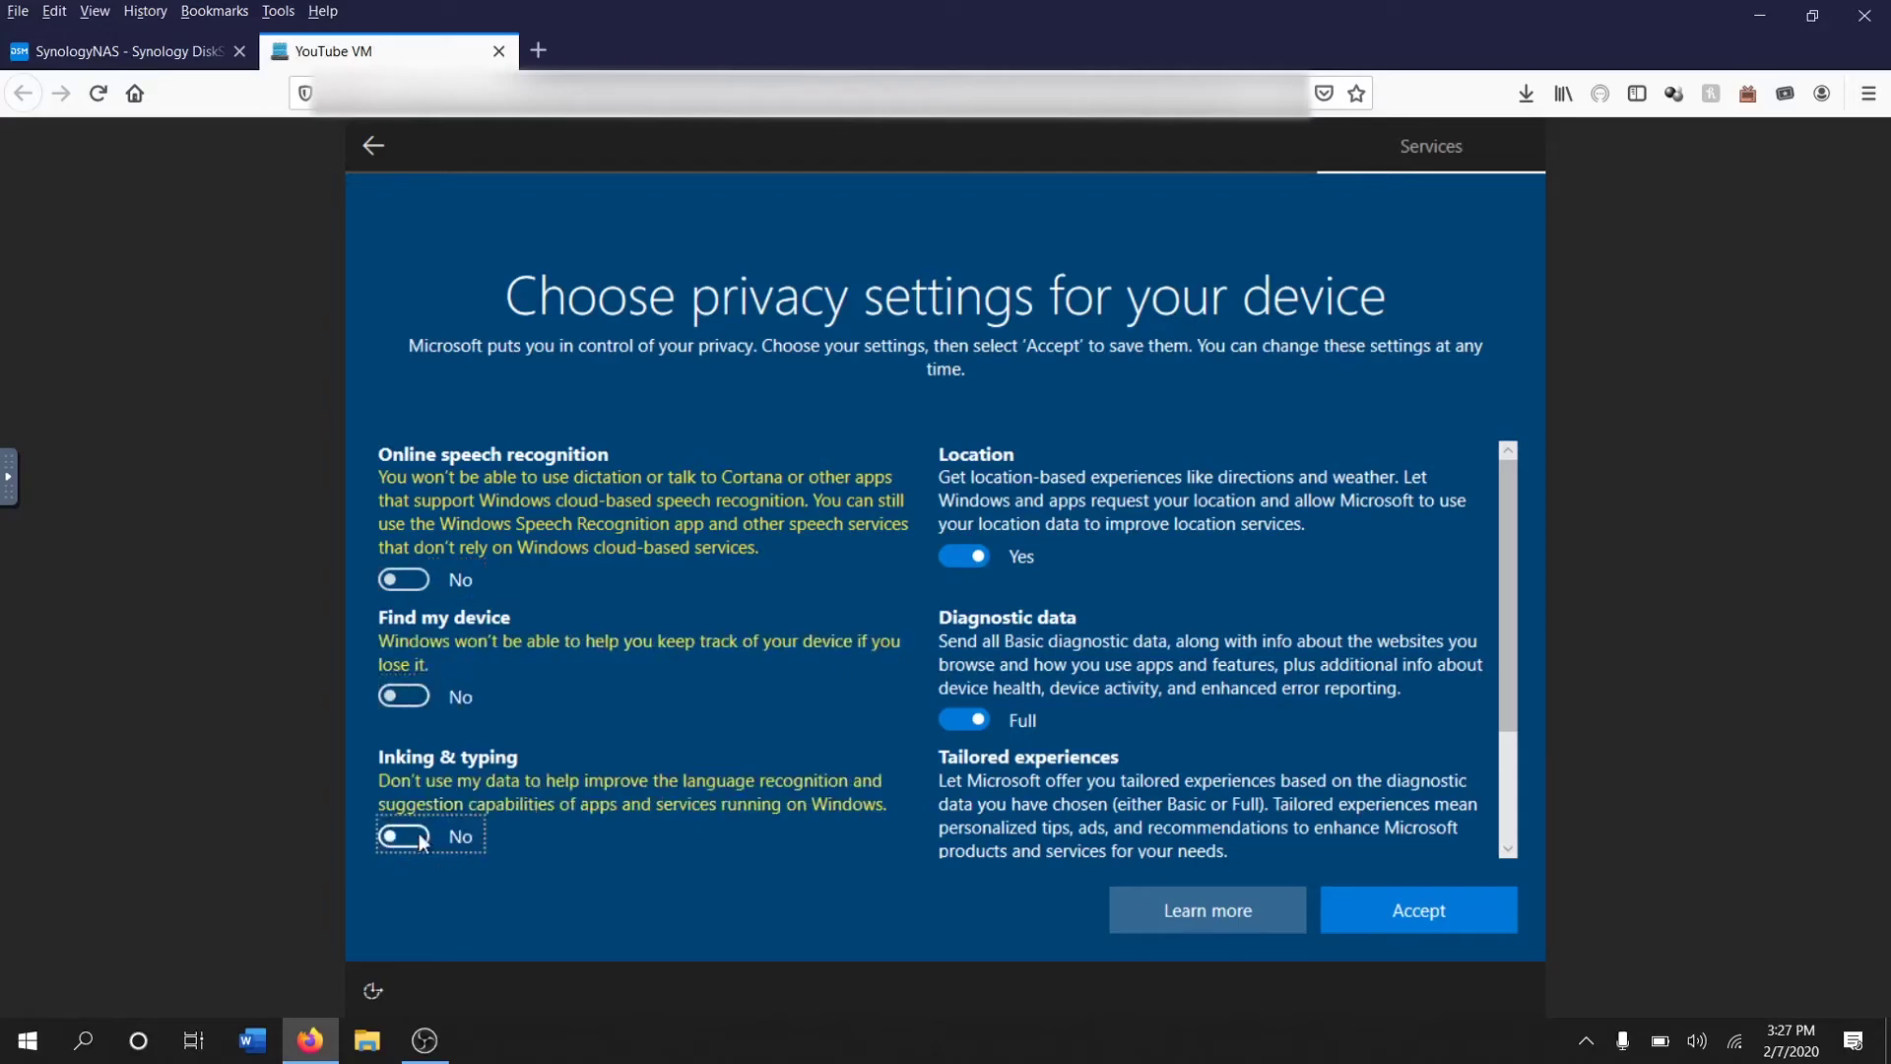
Turn off location, tailored experiences and advertising ID, set diagnostics to Basic, and accept
{"action": "left_click", "coordinate": [973, 547]}
{"action": "left_click", "coordinate": [971, 724]}
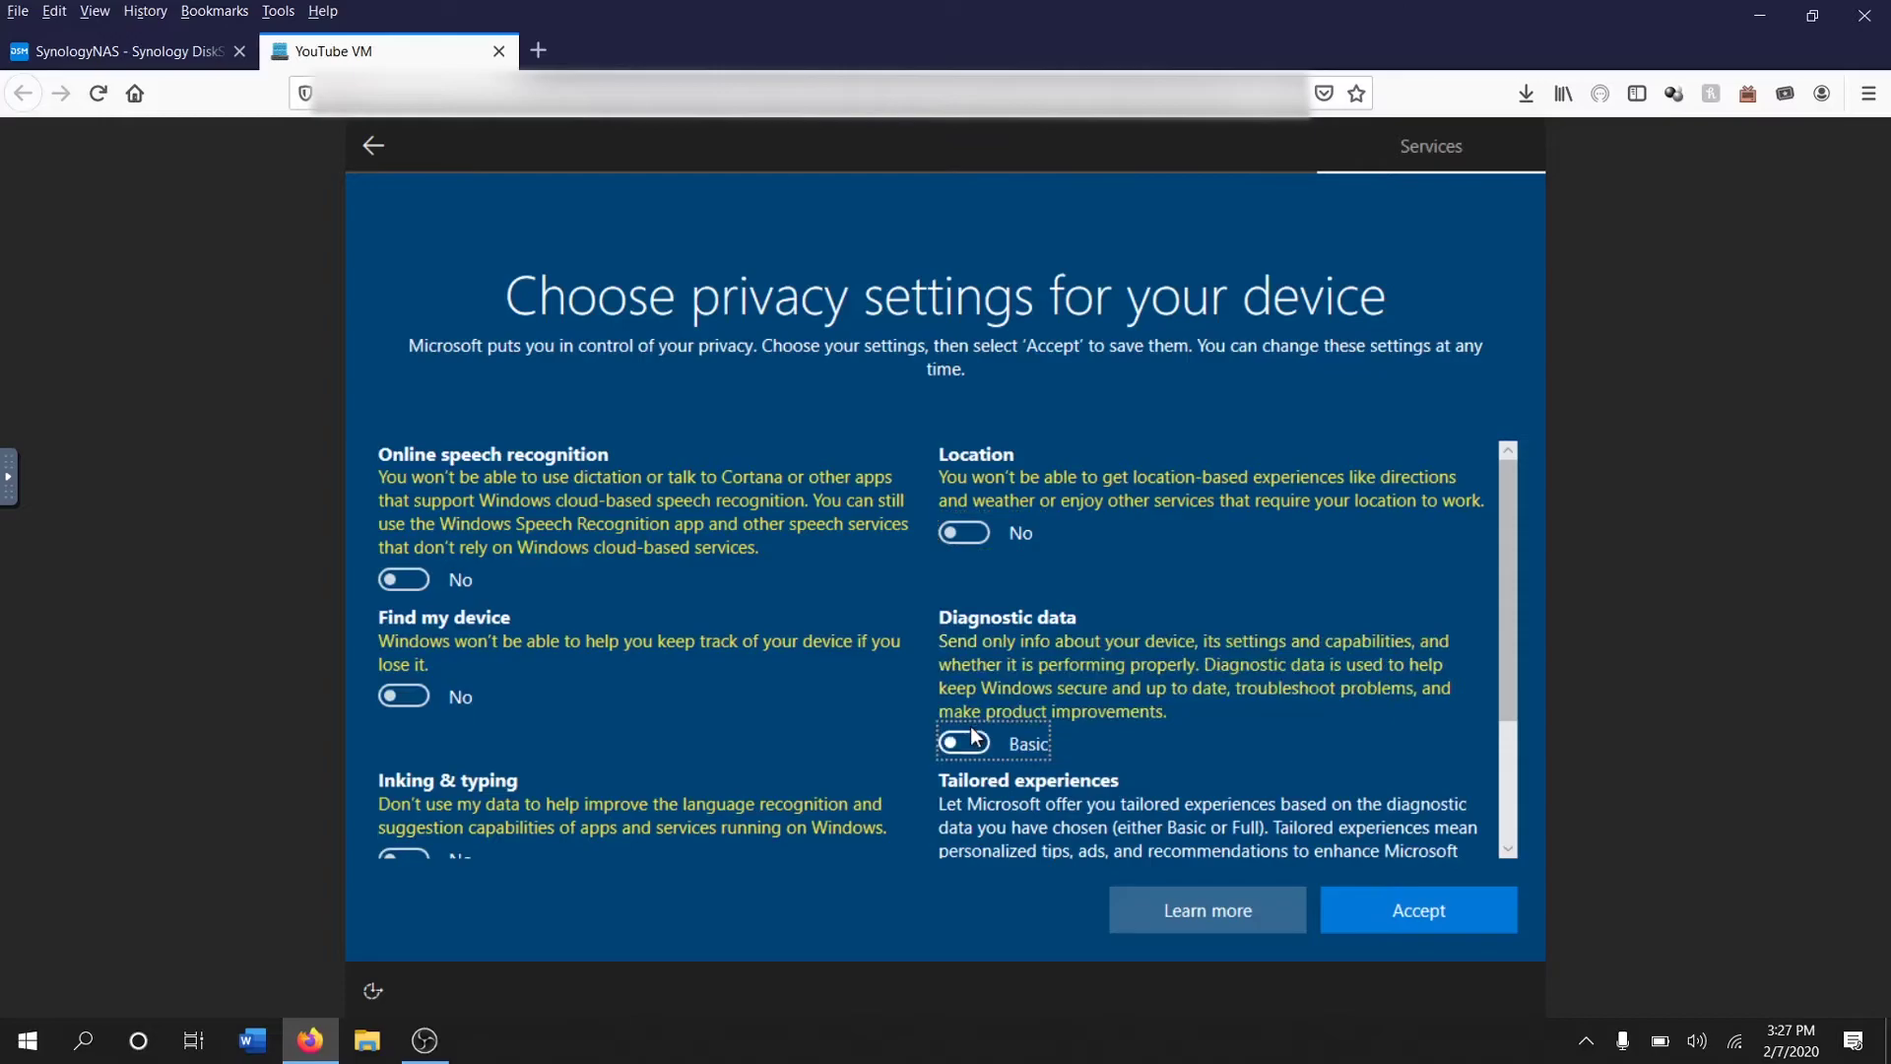
{"action": "scroll", "coordinate": [971, 725], "scroll_direction": "down", "scroll_amount": 2}
{"action": "left_click", "coordinate": [971, 719]}
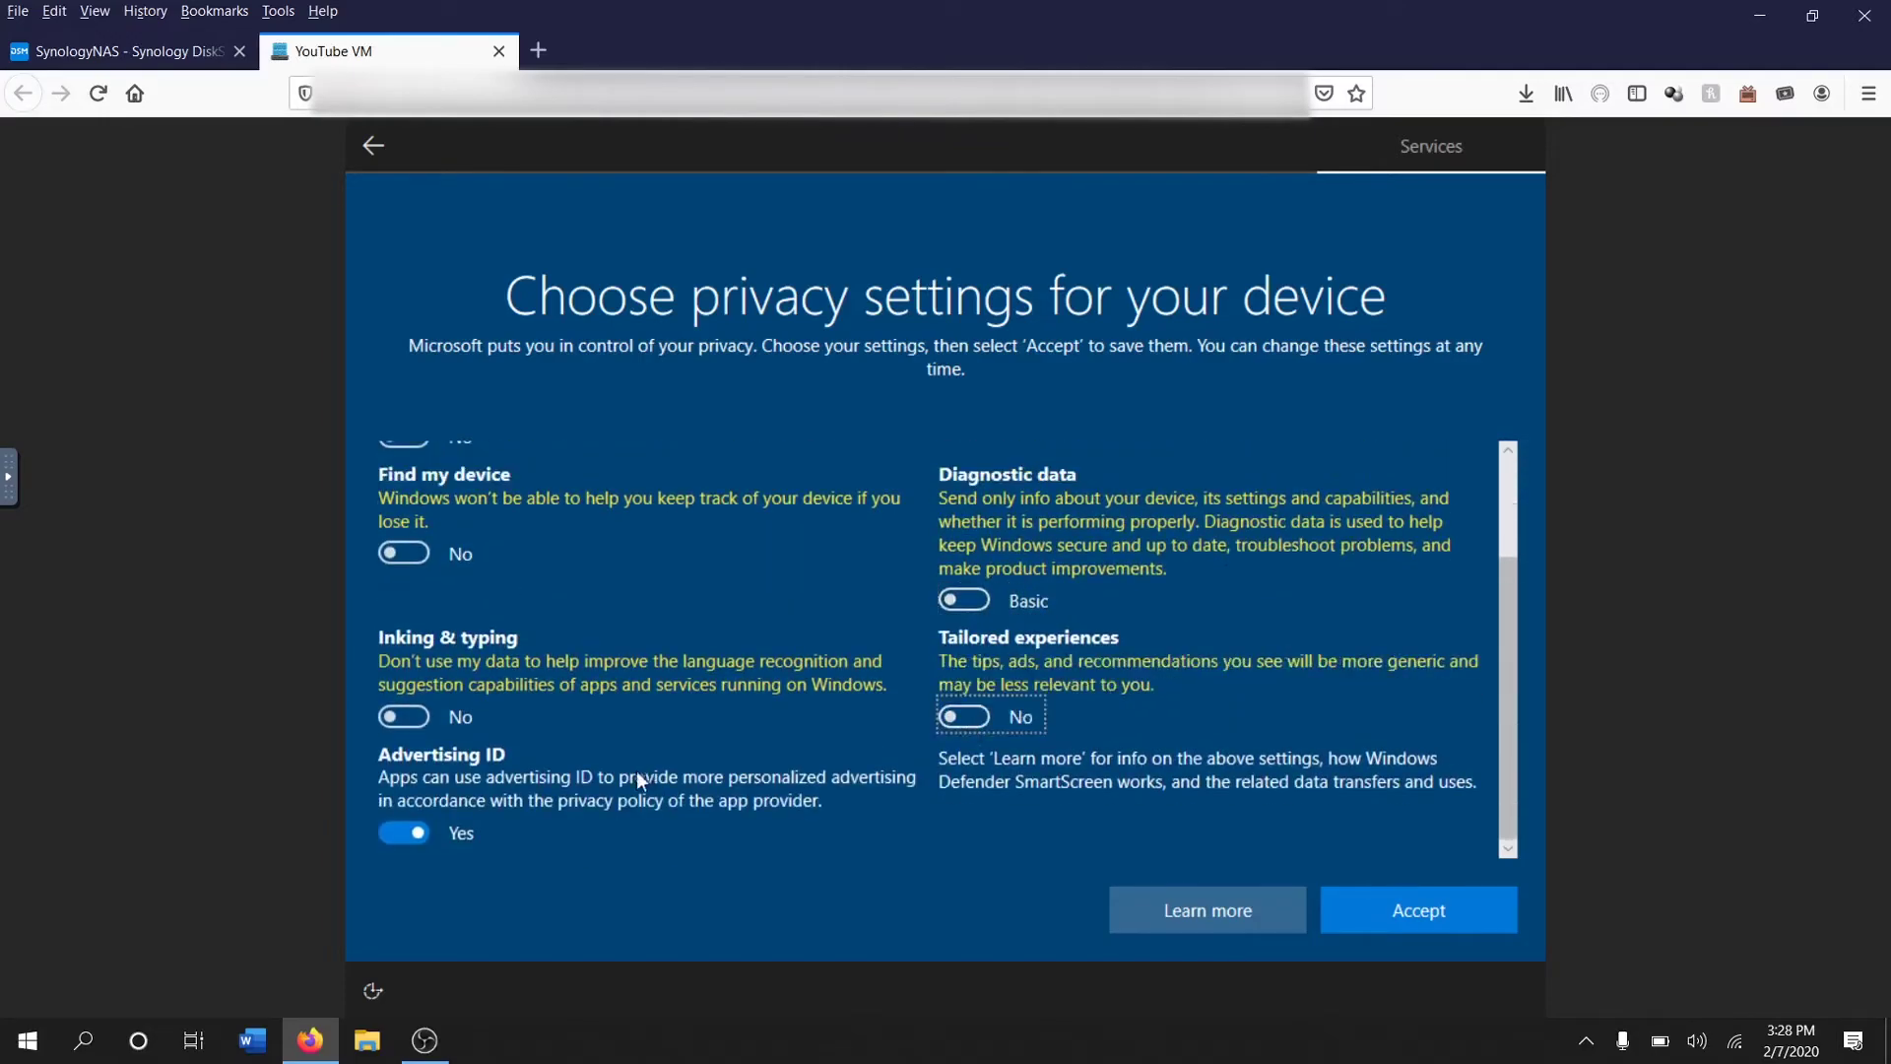
{"action": "left_click", "coordinate": [416, 829]}
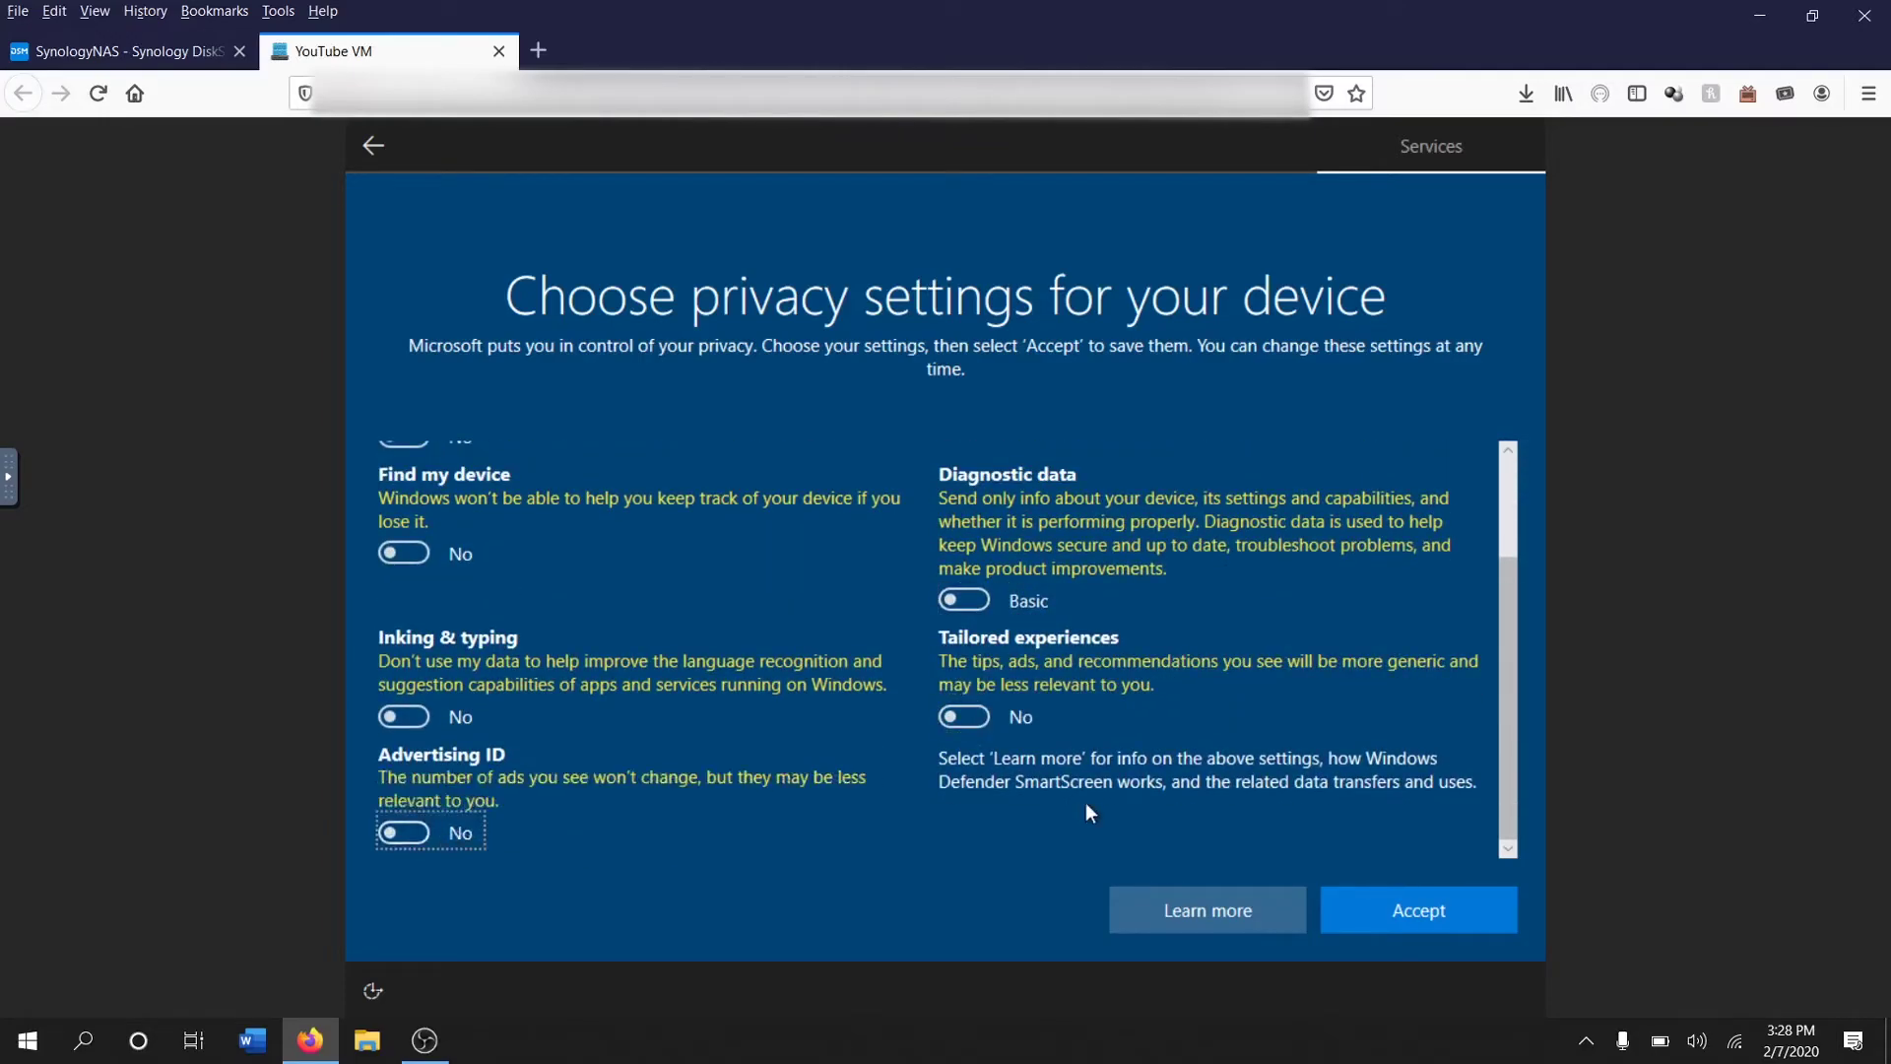
{"action": "left_click", "coordinate": [1411, 920]}
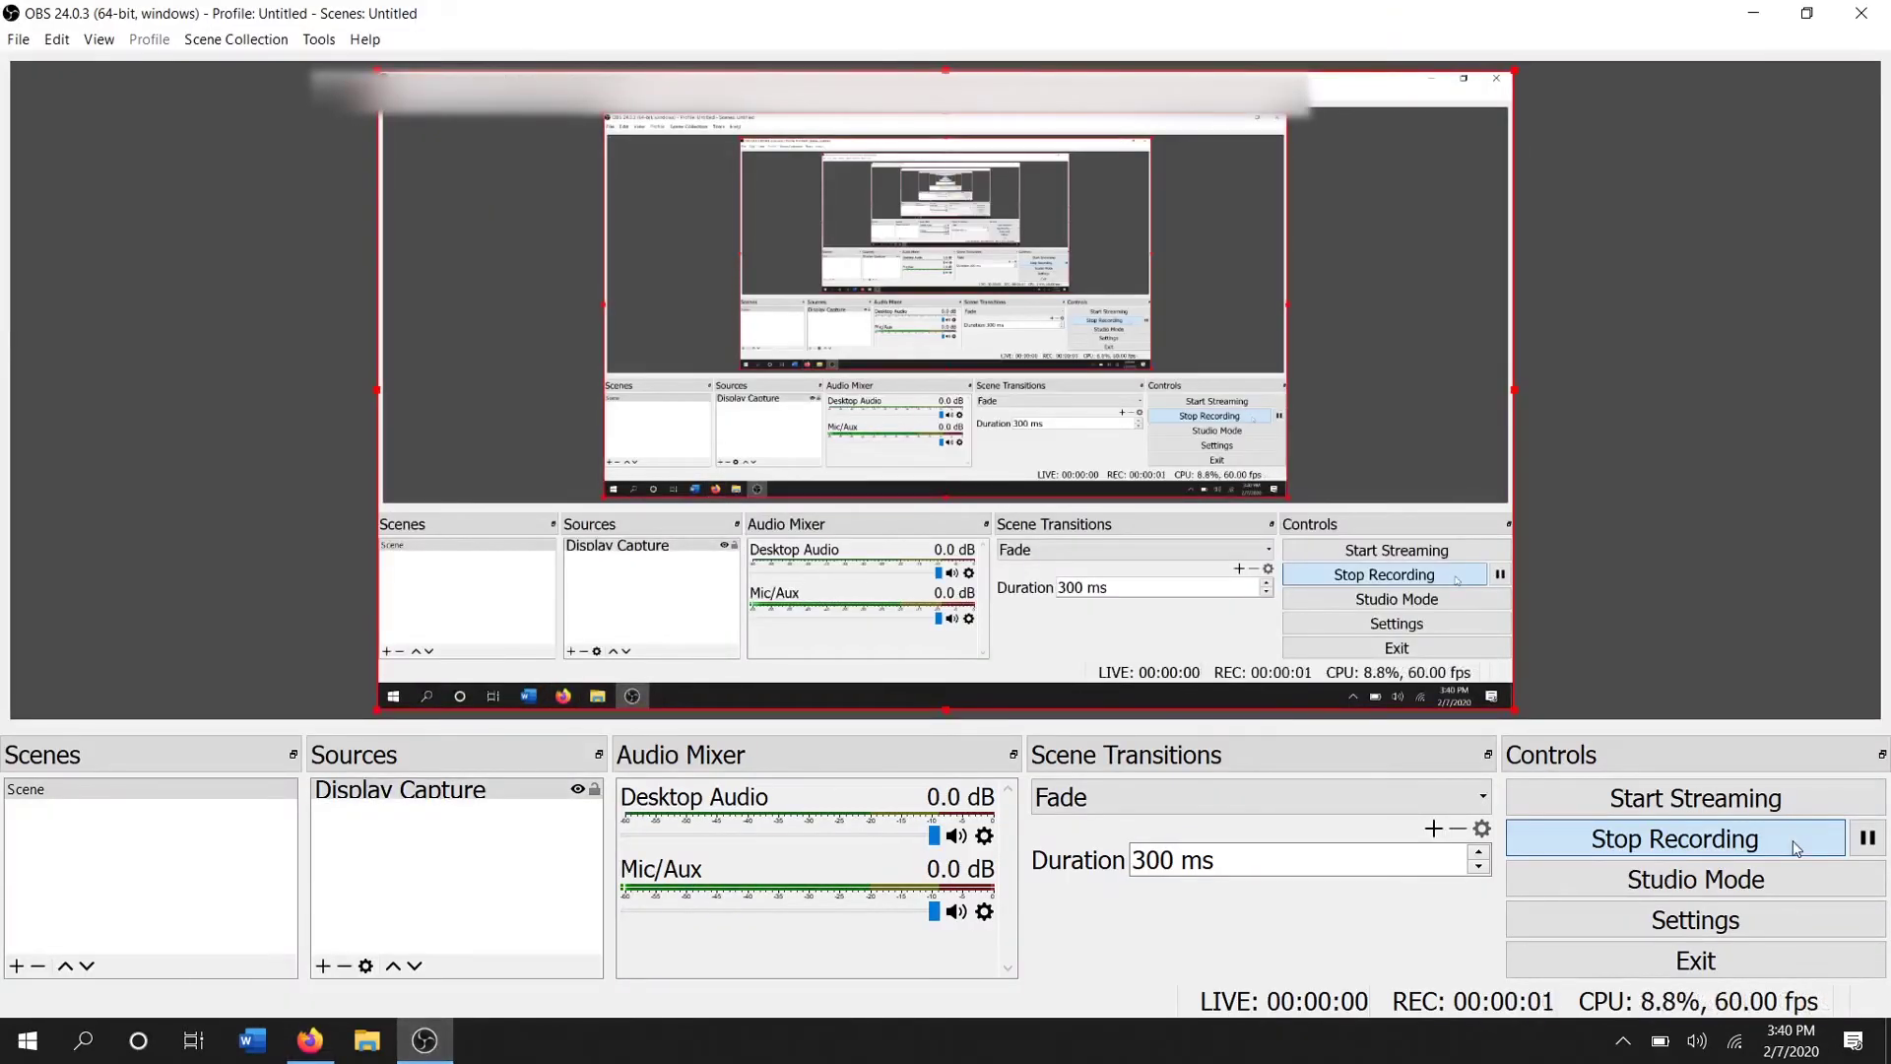
Bring the Firefox window showing the VM back to the front
{"action": "left_click", "coordinate": [307, 1049]}
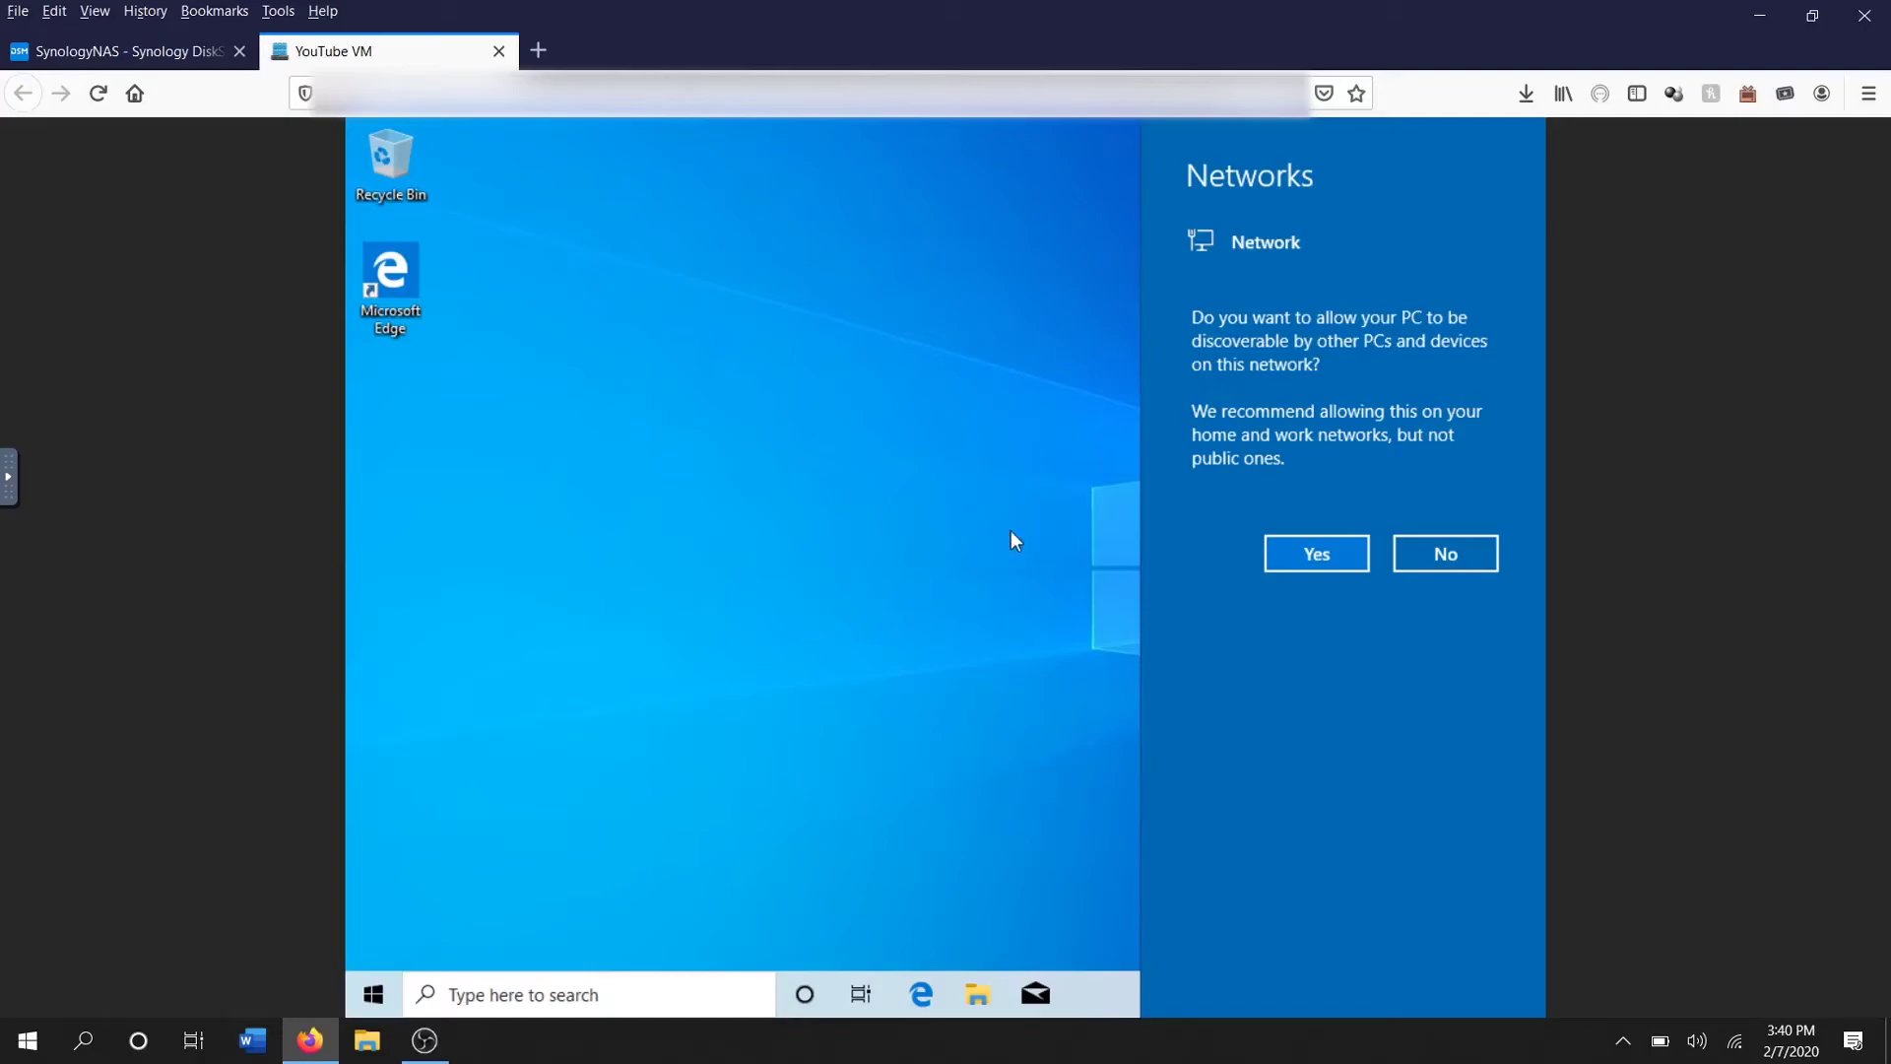
Answer Yes to make the PC discoverable on the network, dismissing the Networks prompt
{"action": "left_click", "coordinate": [1272, 555]}
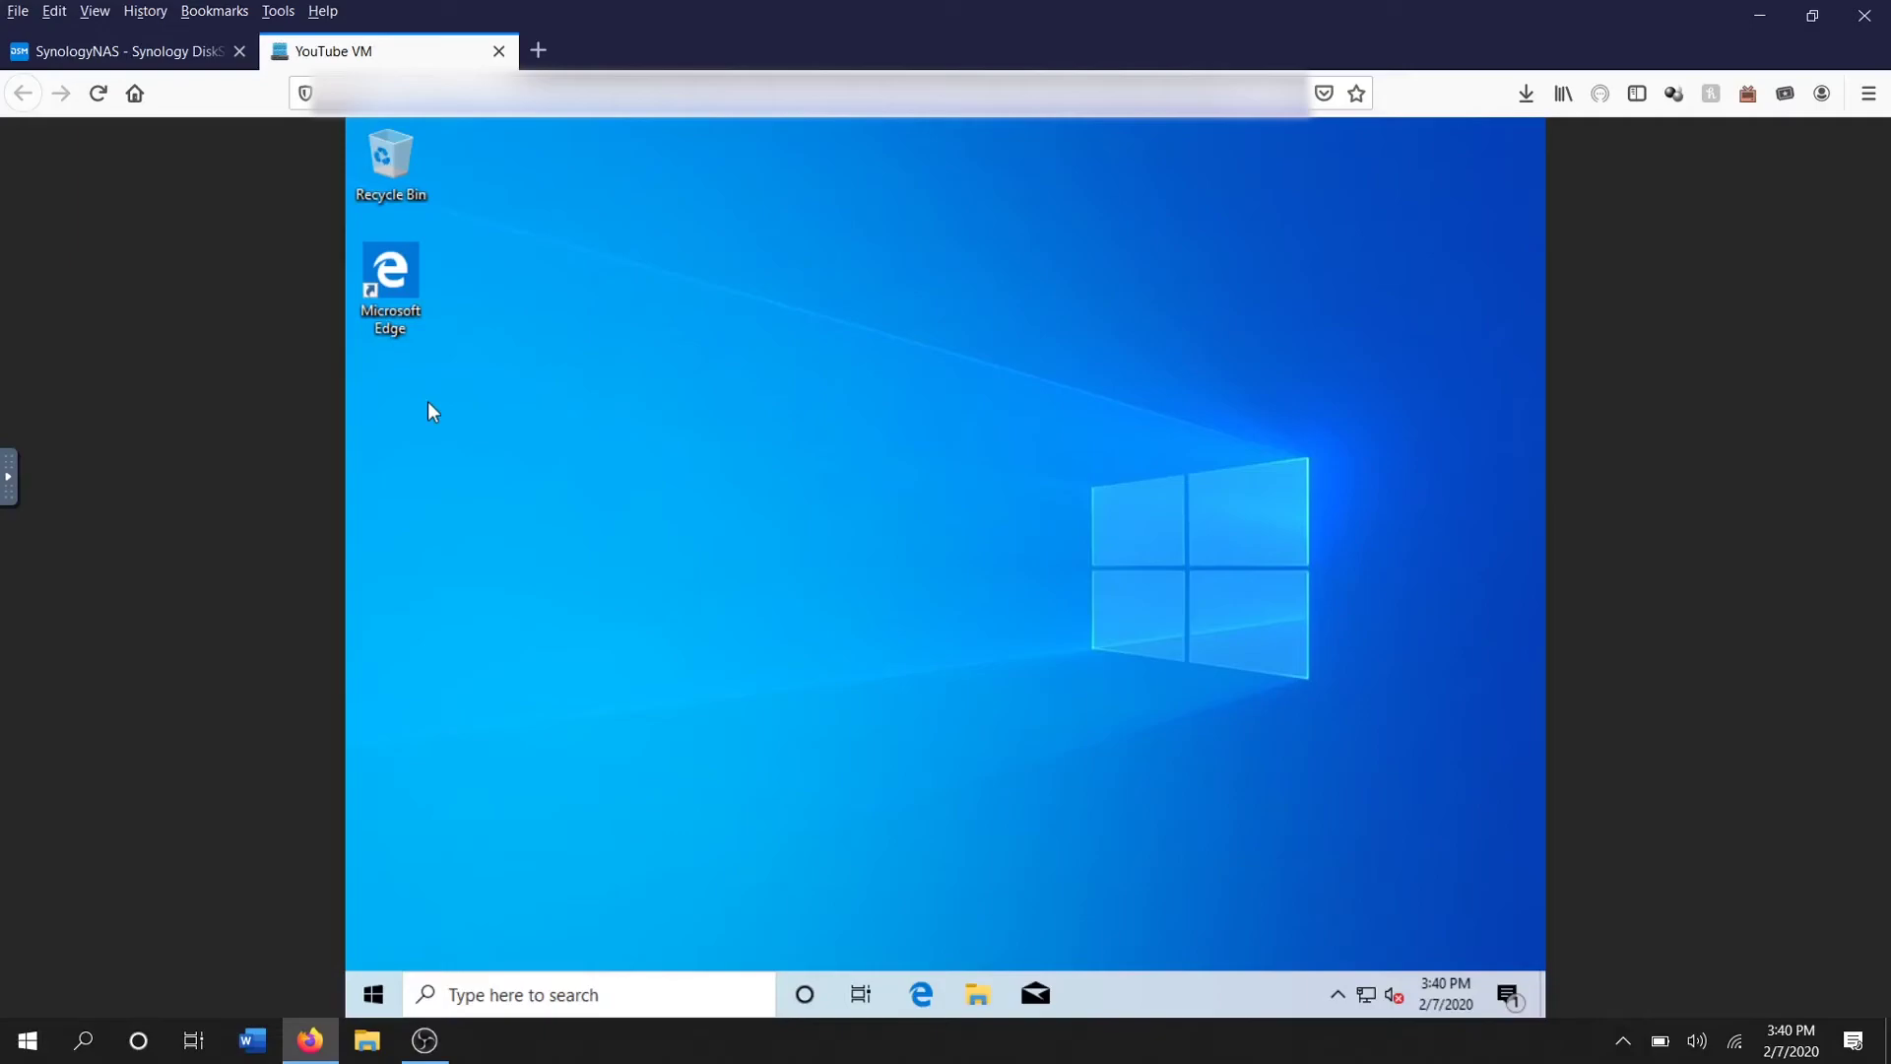
{"action": "double_click", "coordinate": [390, 279]}
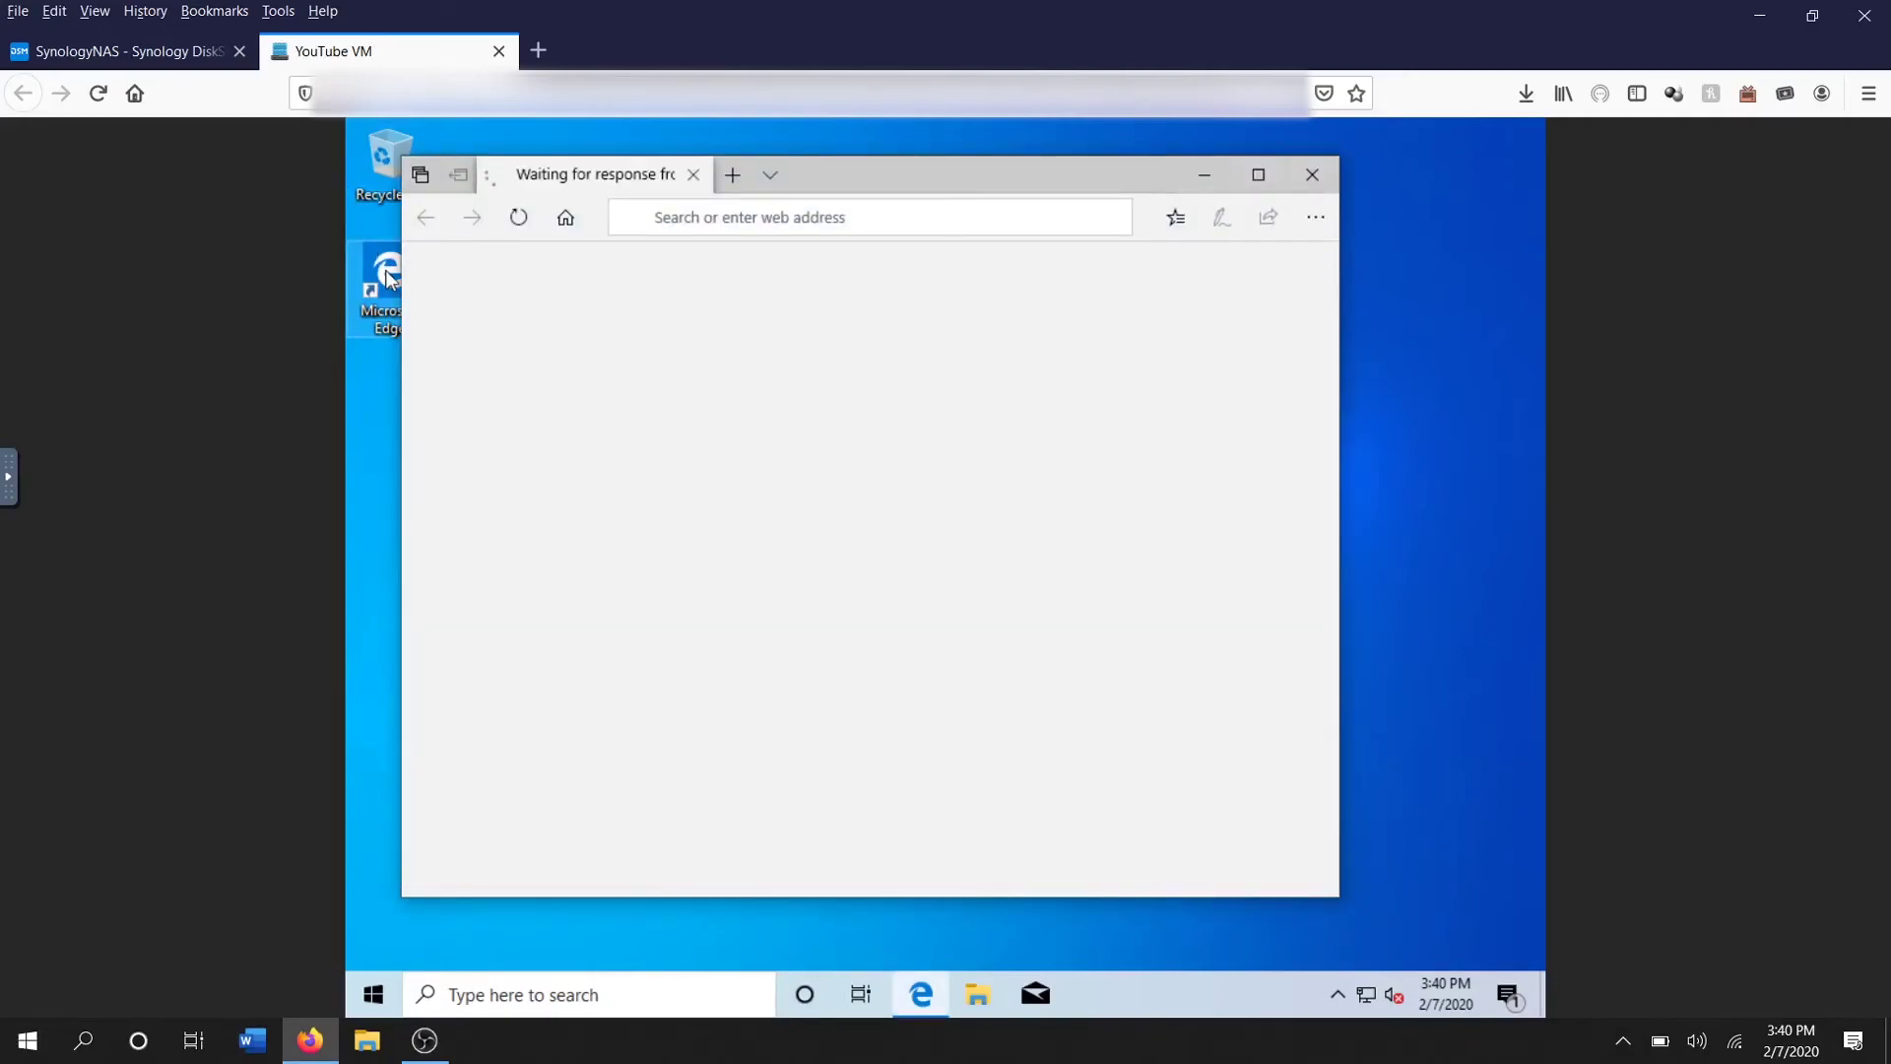
{"action": "left_click", "coordinate": [908, 216]}
{"action": "type", "text": "google"}
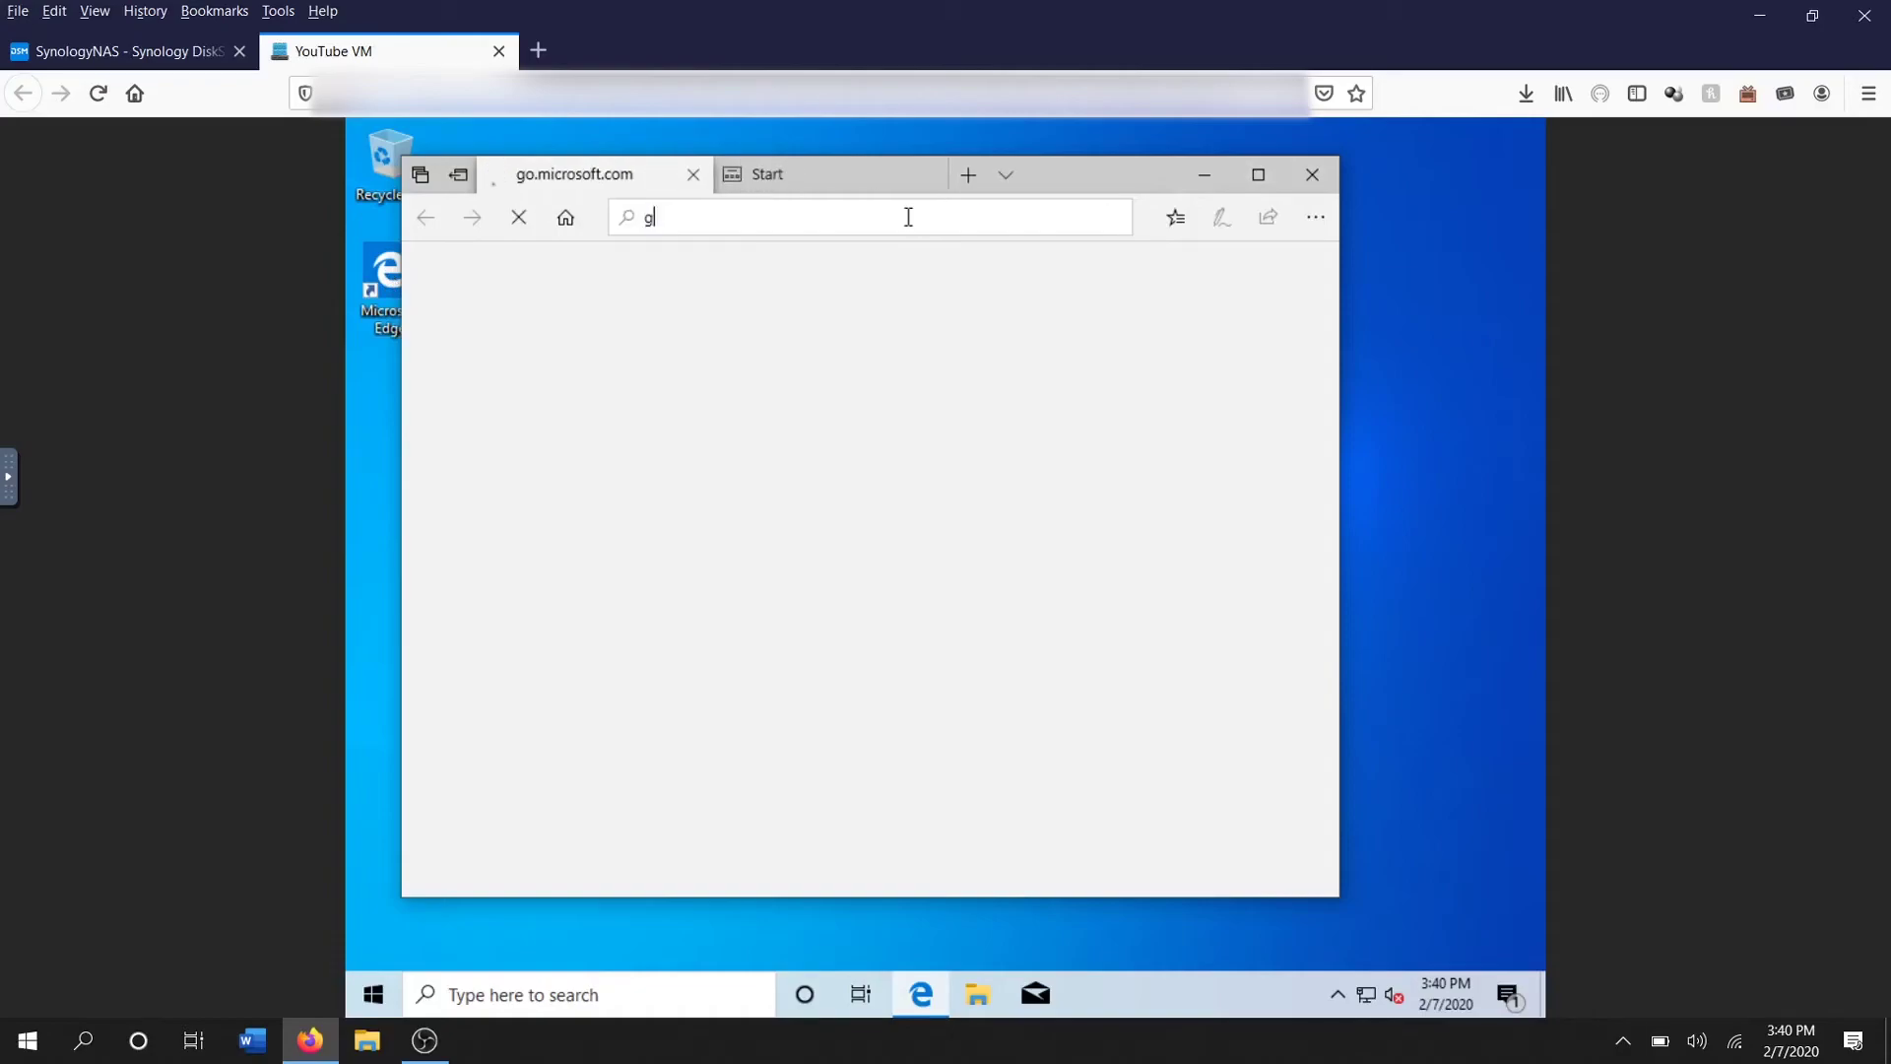
{"action": "type", "text": ".com/en-us/welco"}
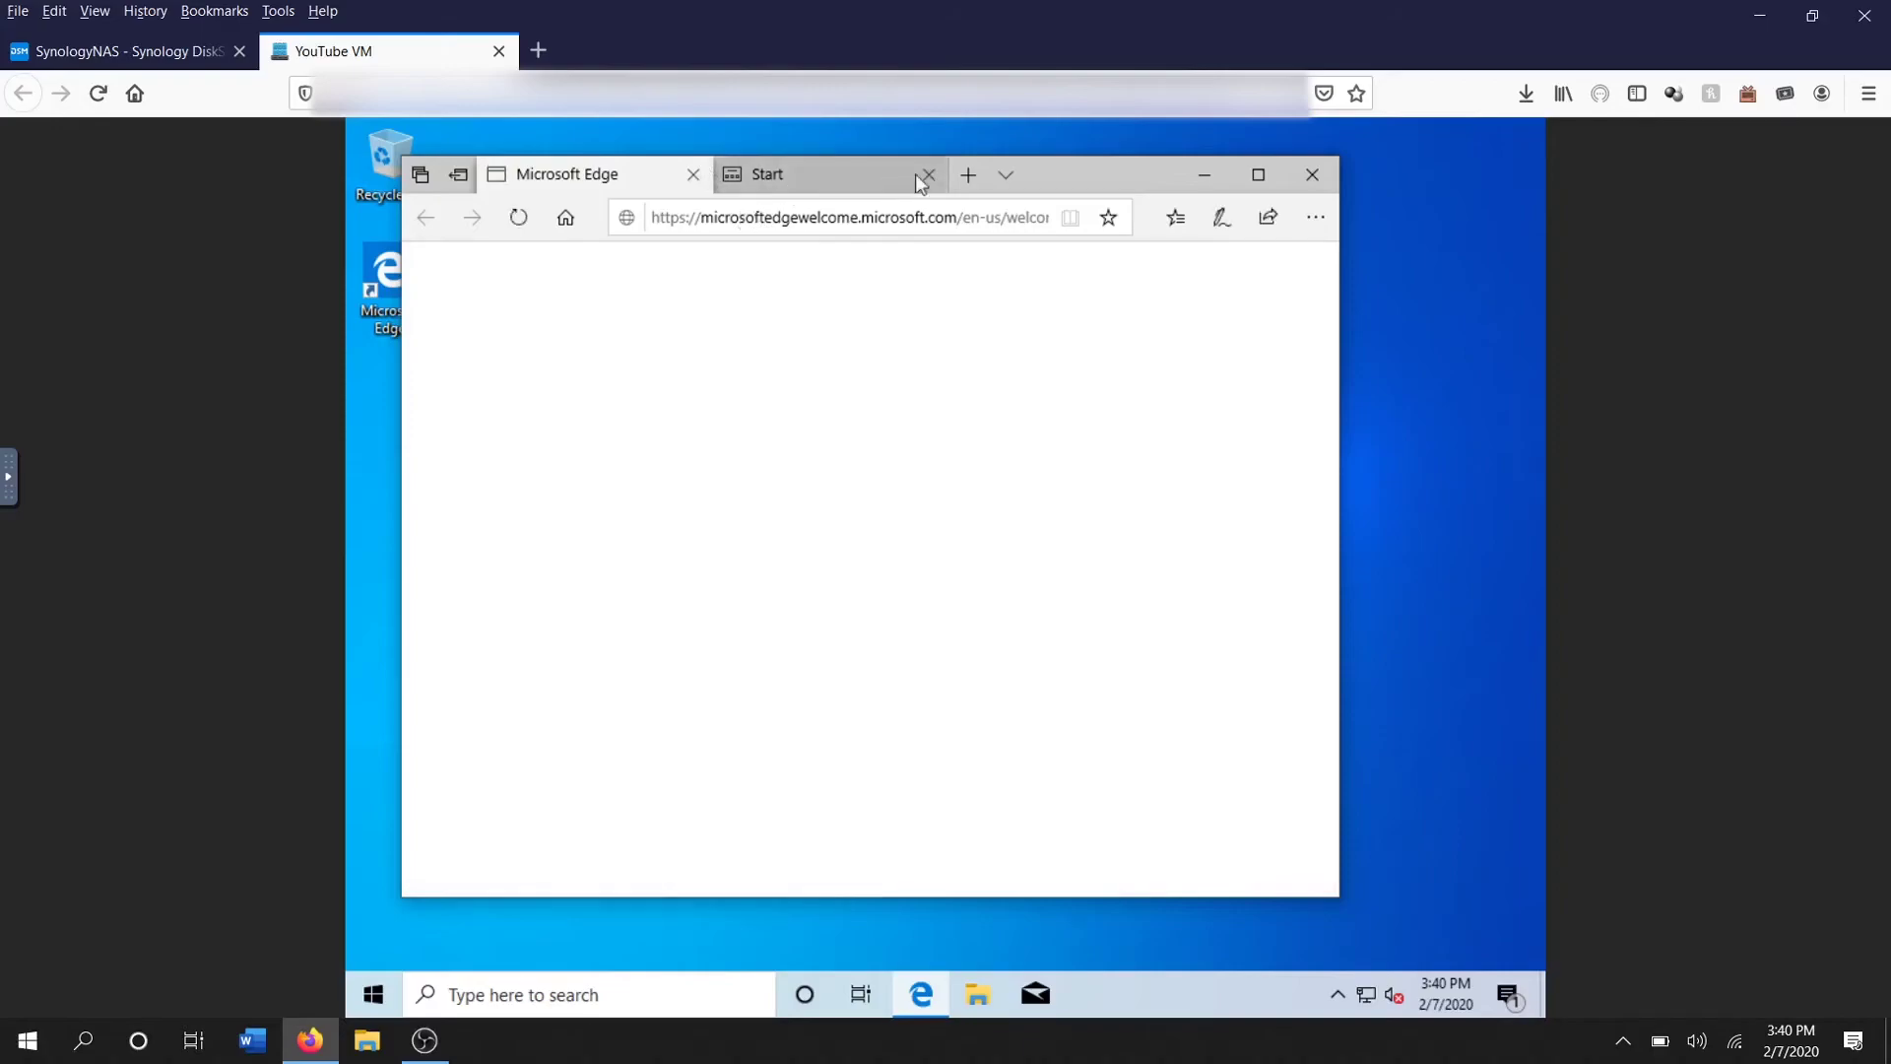
{"action": "left_click", "coordinate": [929, 175]}
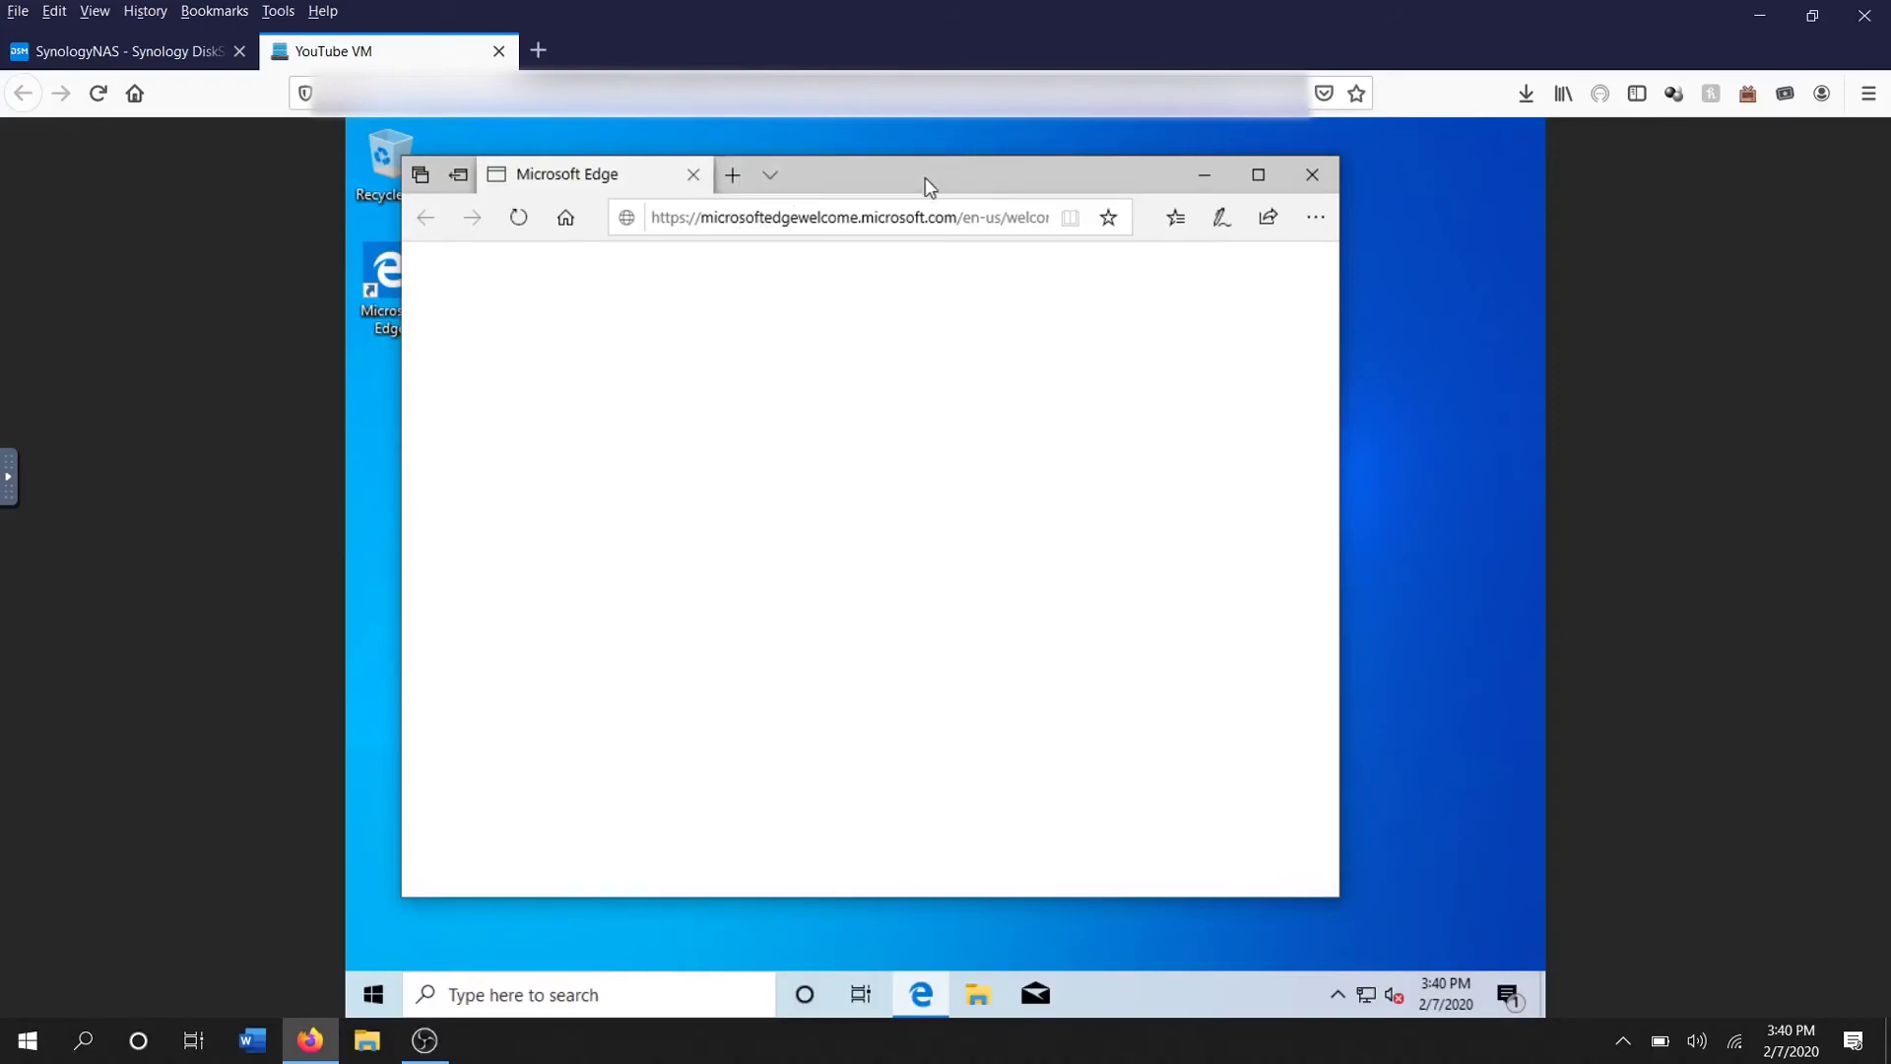
{"action": "left_click", "coordinate": [694, 179]}
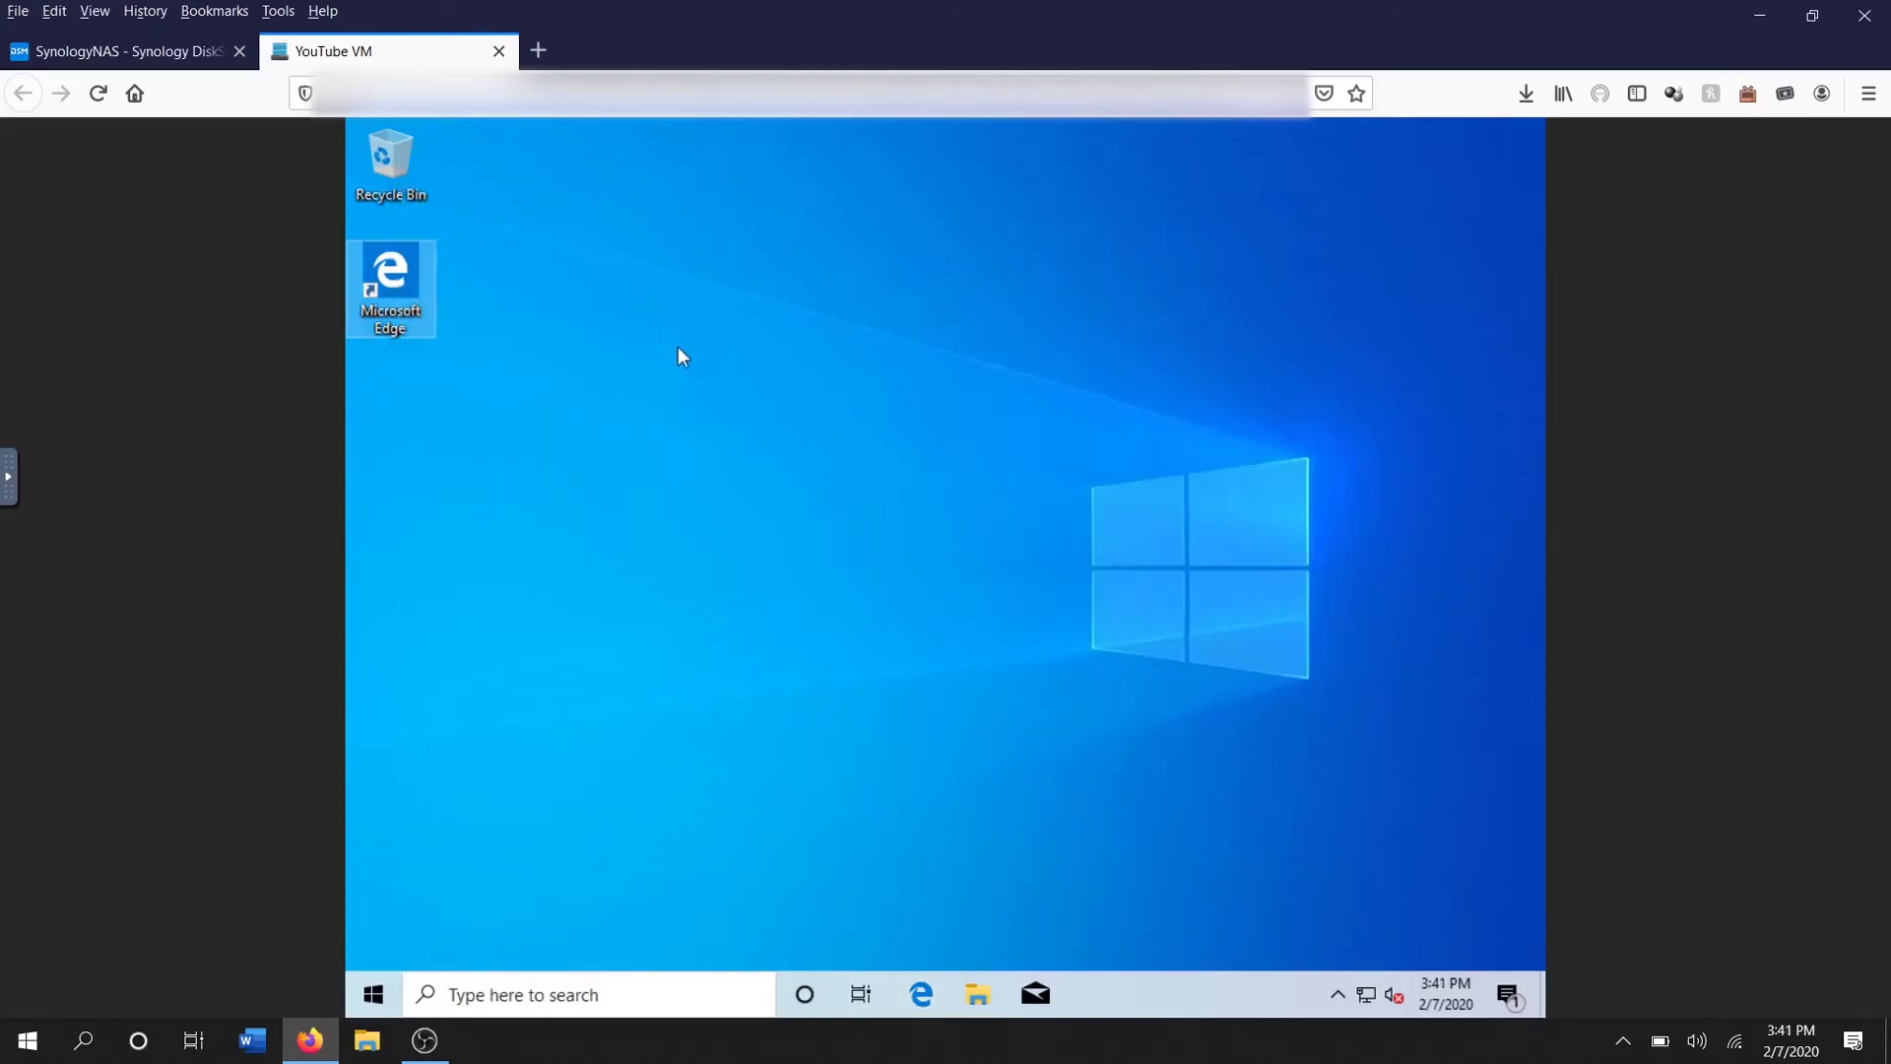
Reopen Edge, load google.com and search 'what day is it', showing Friday, February 7, 2020
{"action": "key", "text": "Return"}
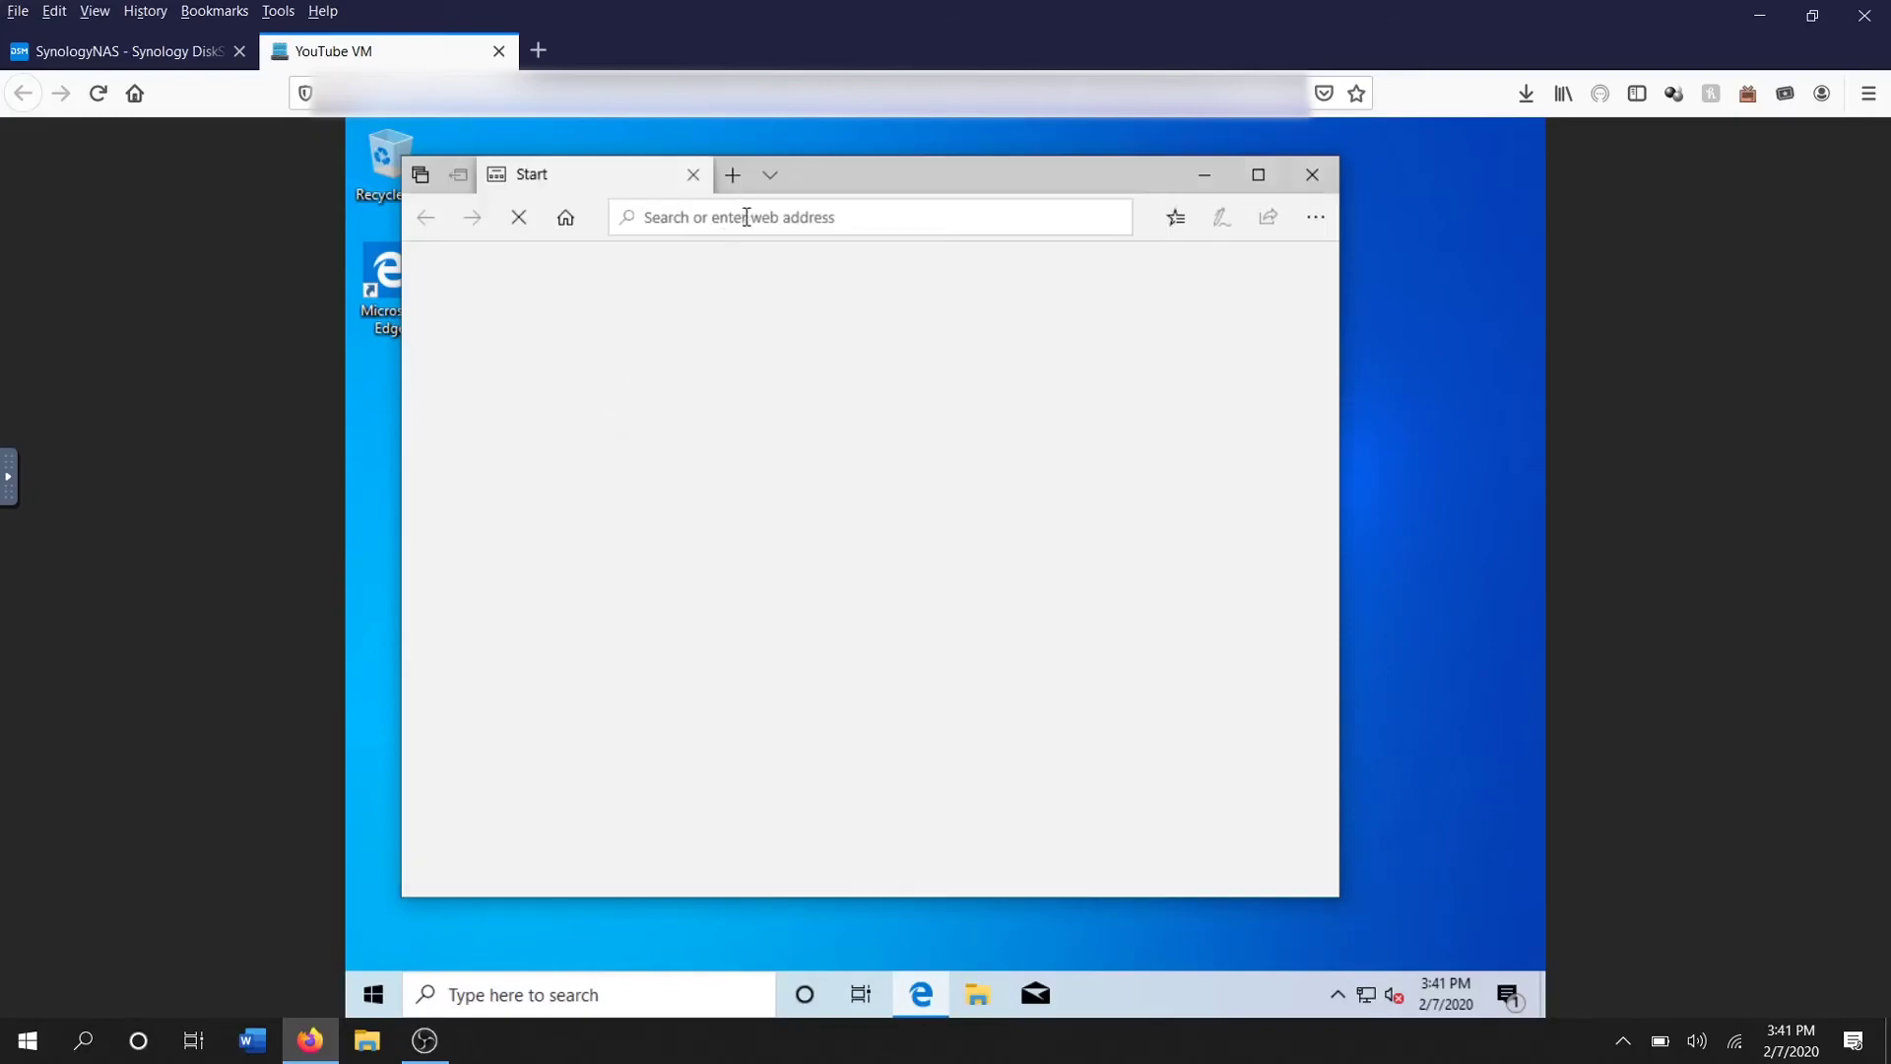
{"action": "left_click", "coordinate": [743, 224]}
{"action": "type", "text": "woo"}
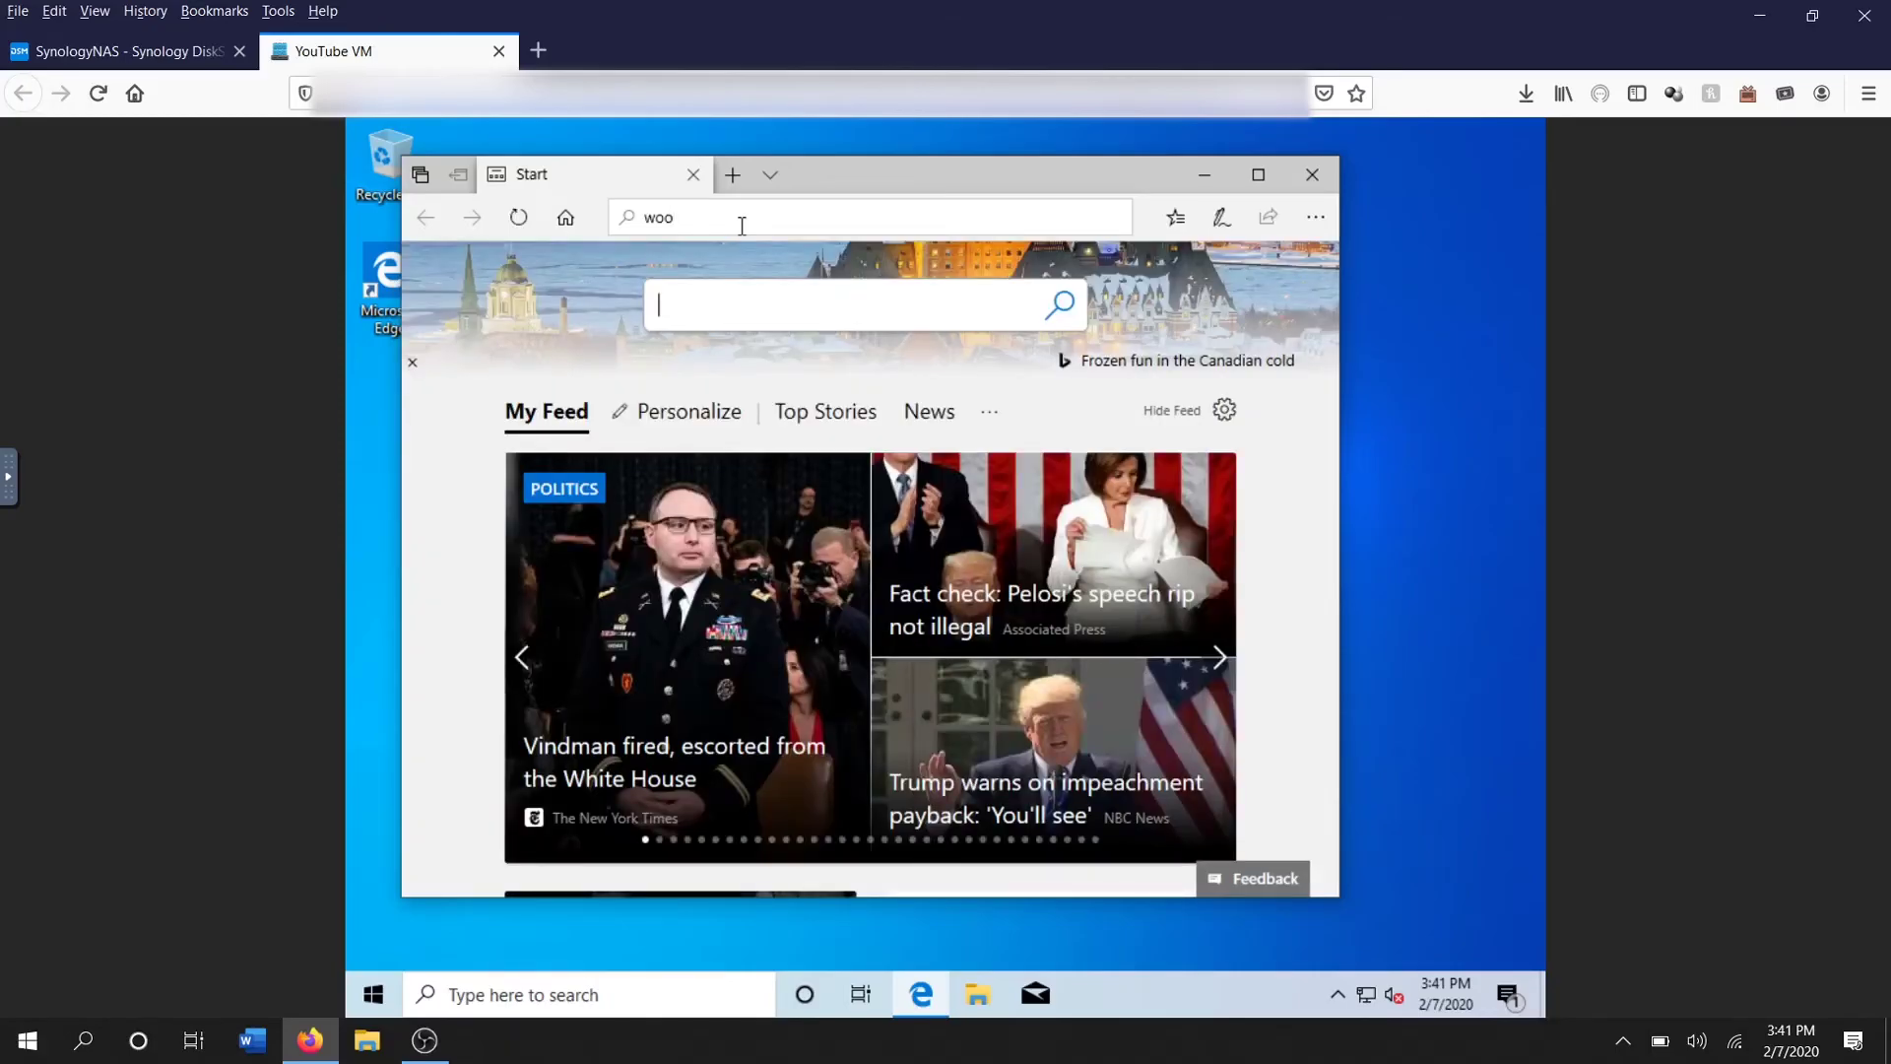
{"action": "type", "text": "goo"}
{"action": "left_click", "coordinate": [606, 219]}
{"action": "key", "text": "BackSpace"}
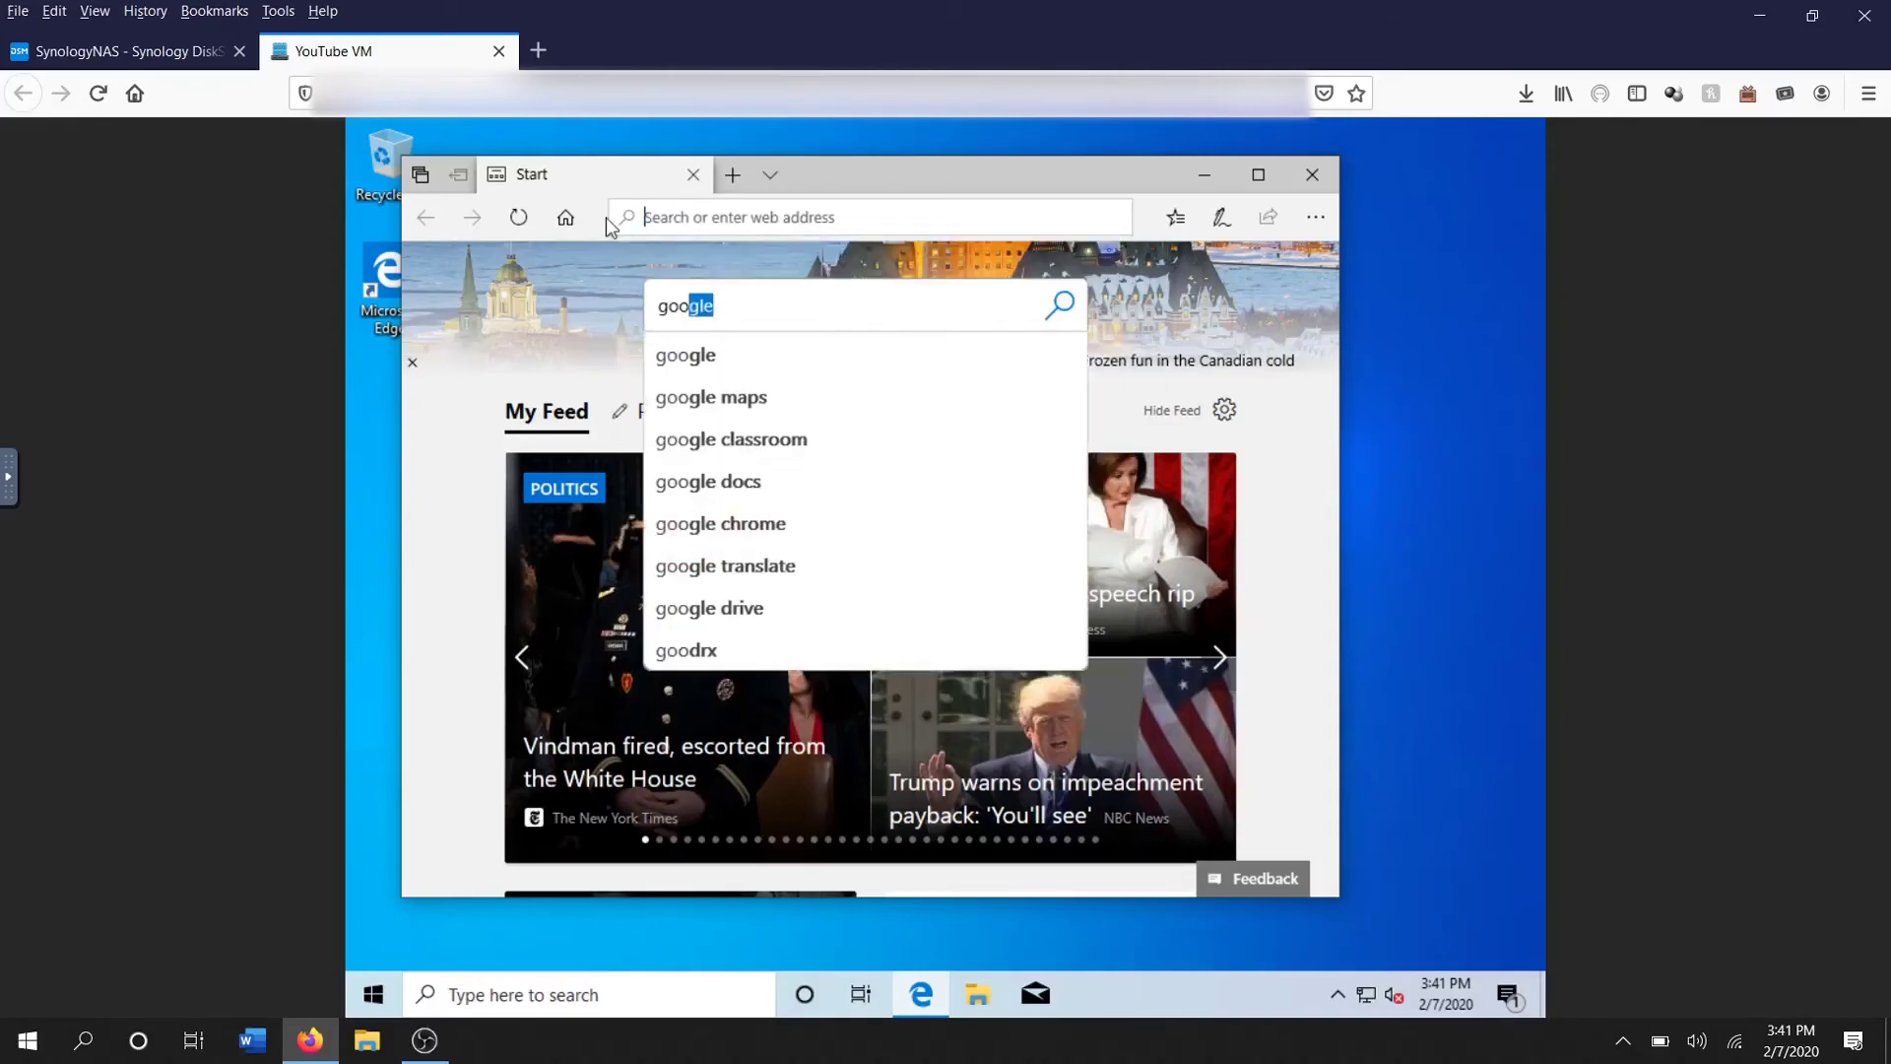
{"action": "type", "text": "gooo"}
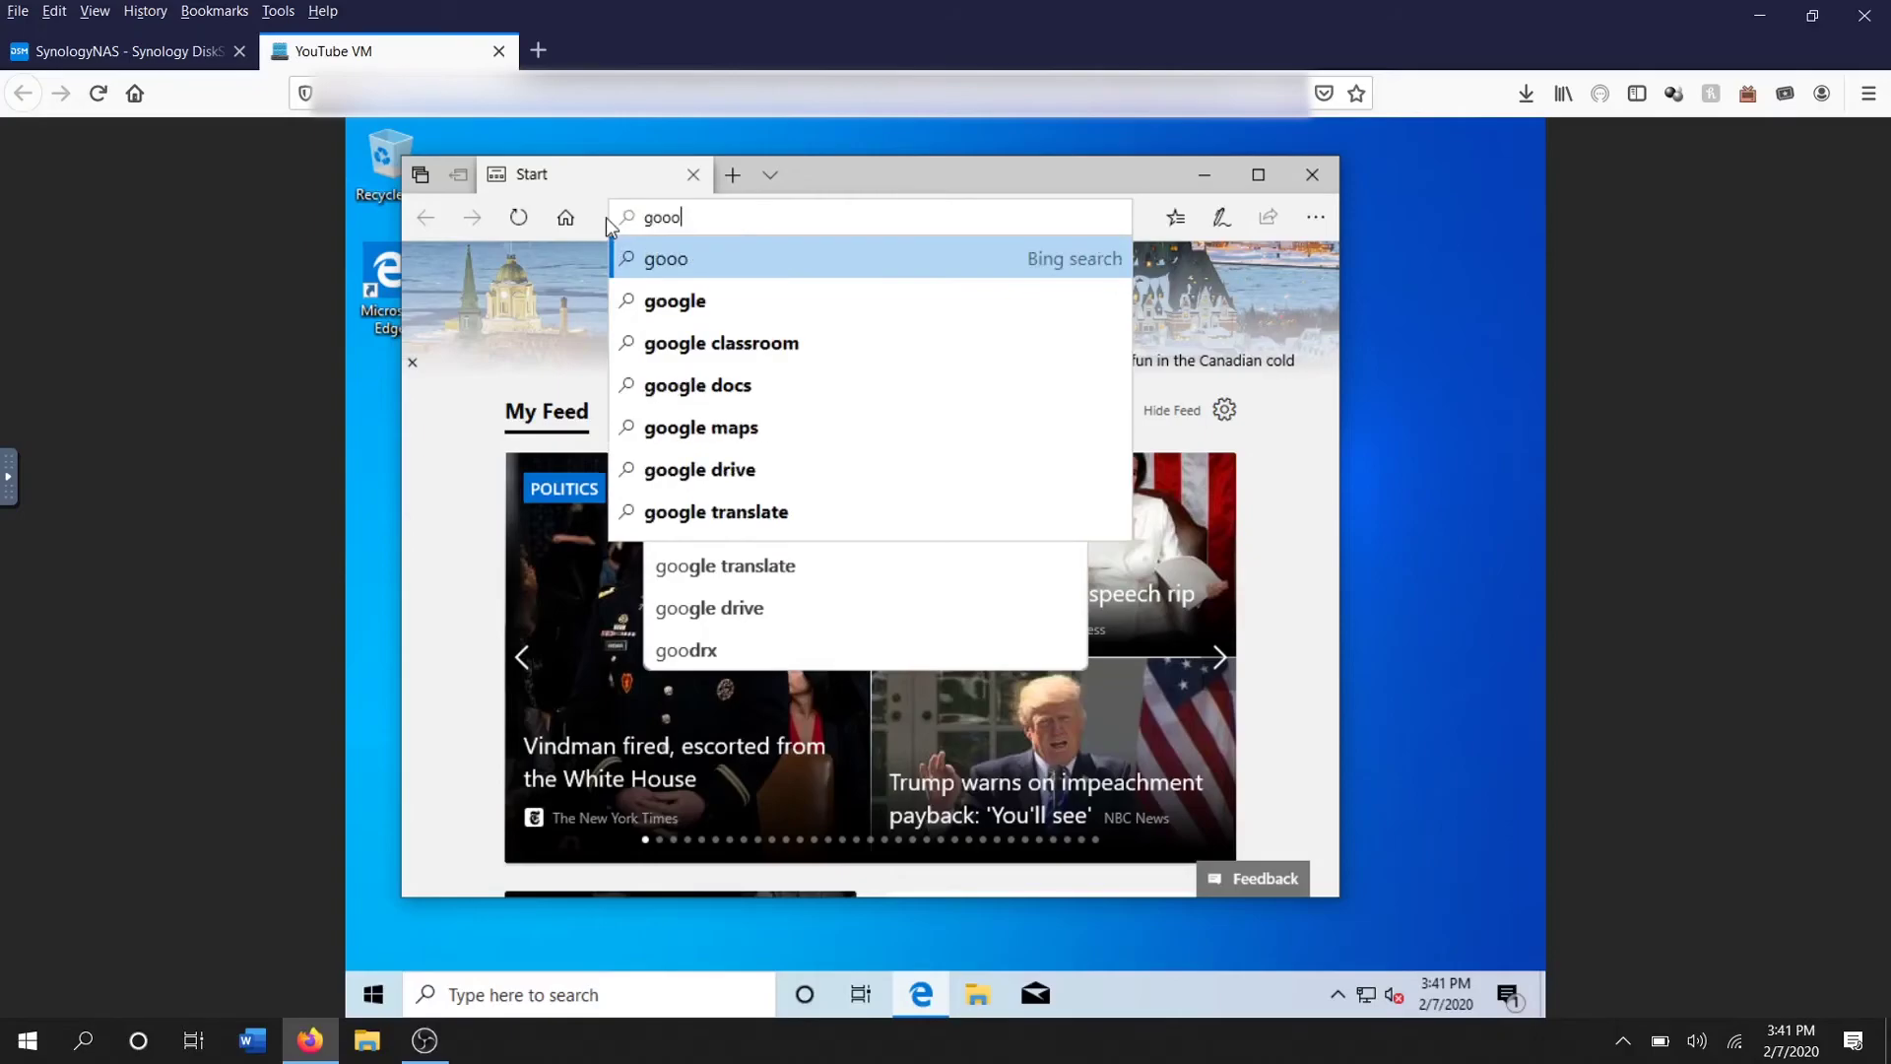
{"action": "type", "text": "gle.com"}
{"action": "key", "text": "Return"}
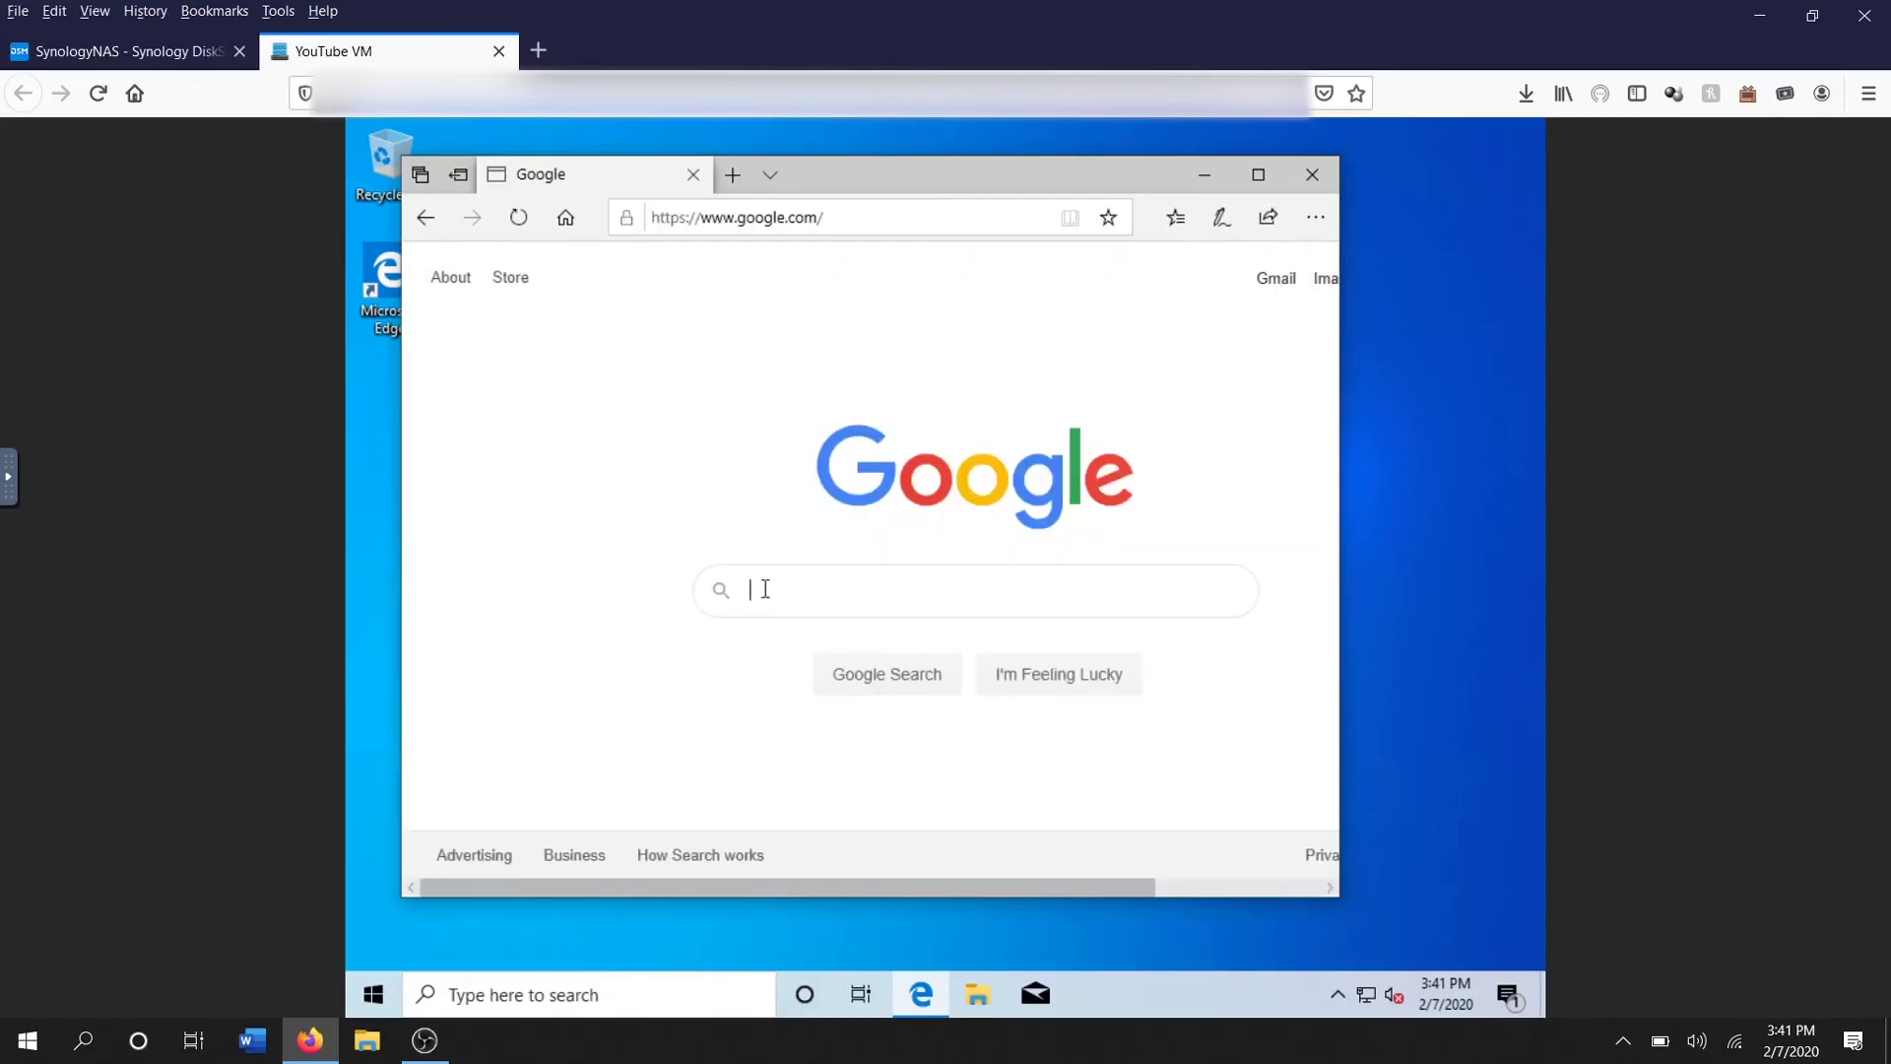
{"action": "type", "text": "wha"}
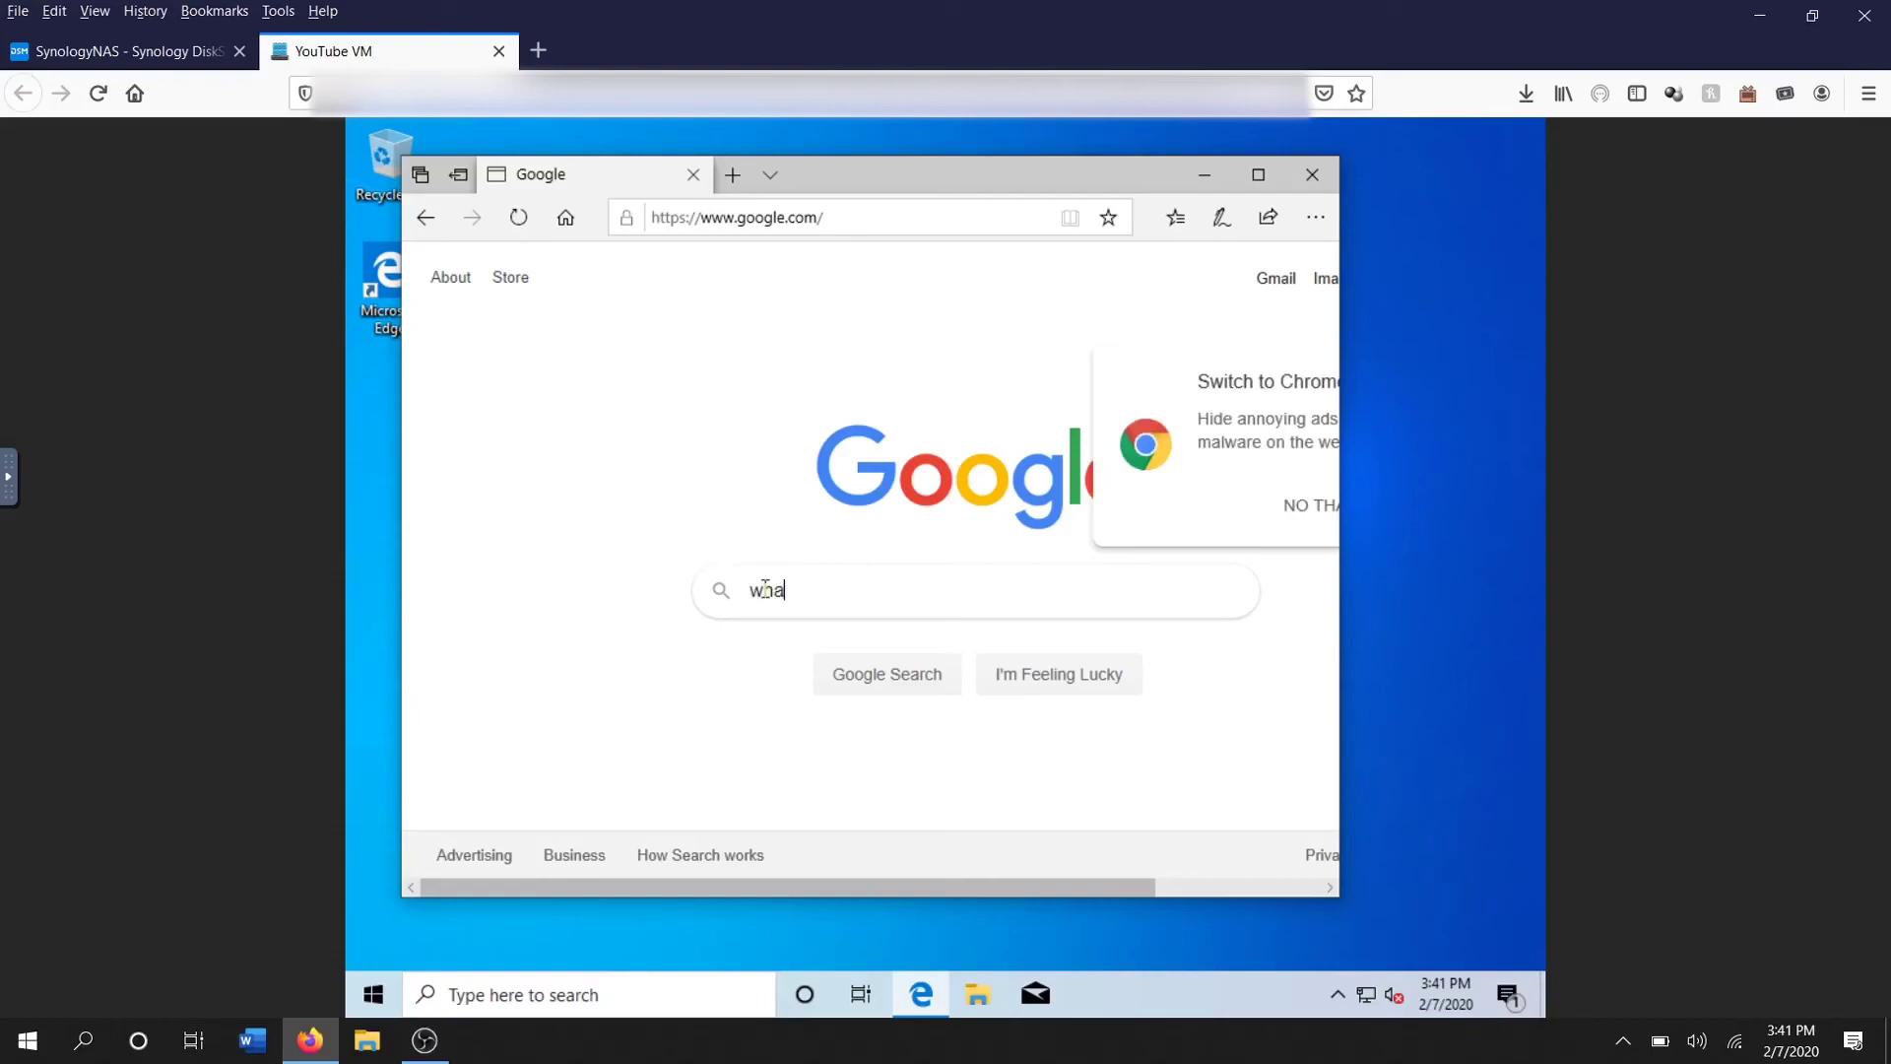
{"action": "type", "text": "t day is it"}
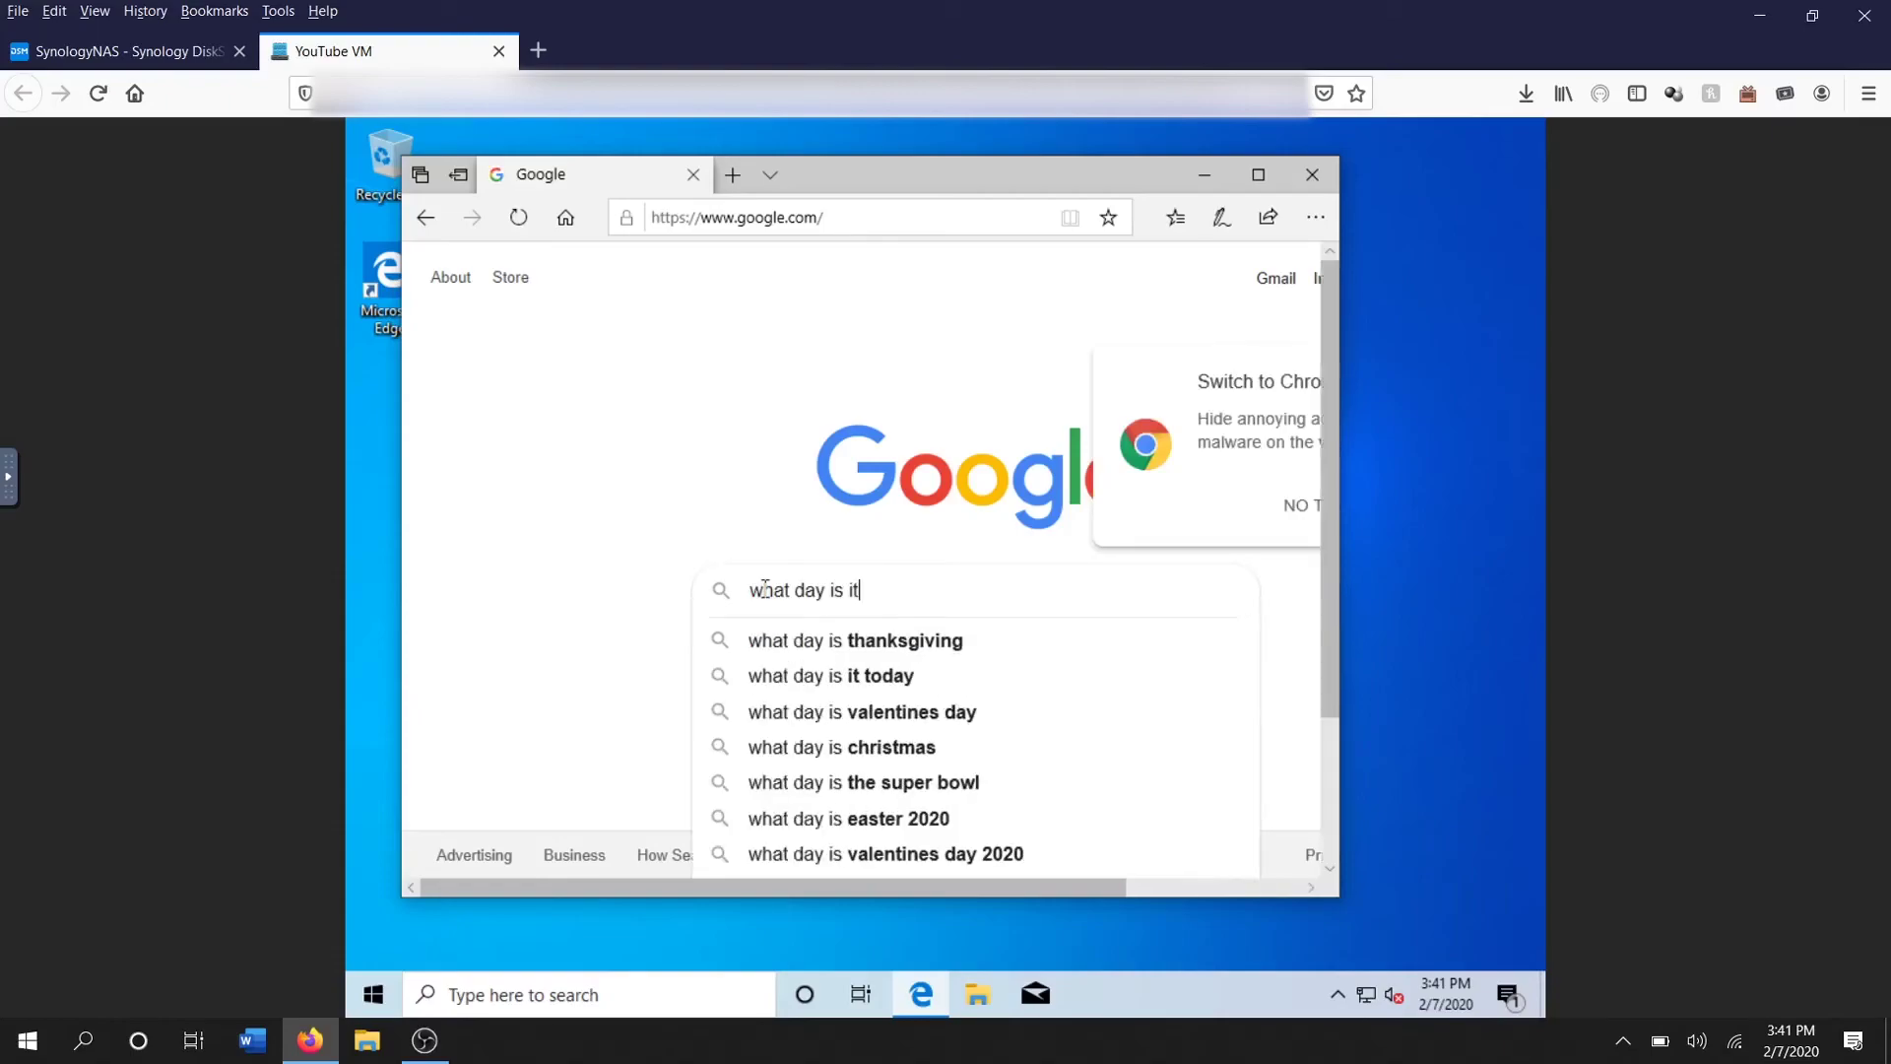
{"action": "key", "text": "Return"}
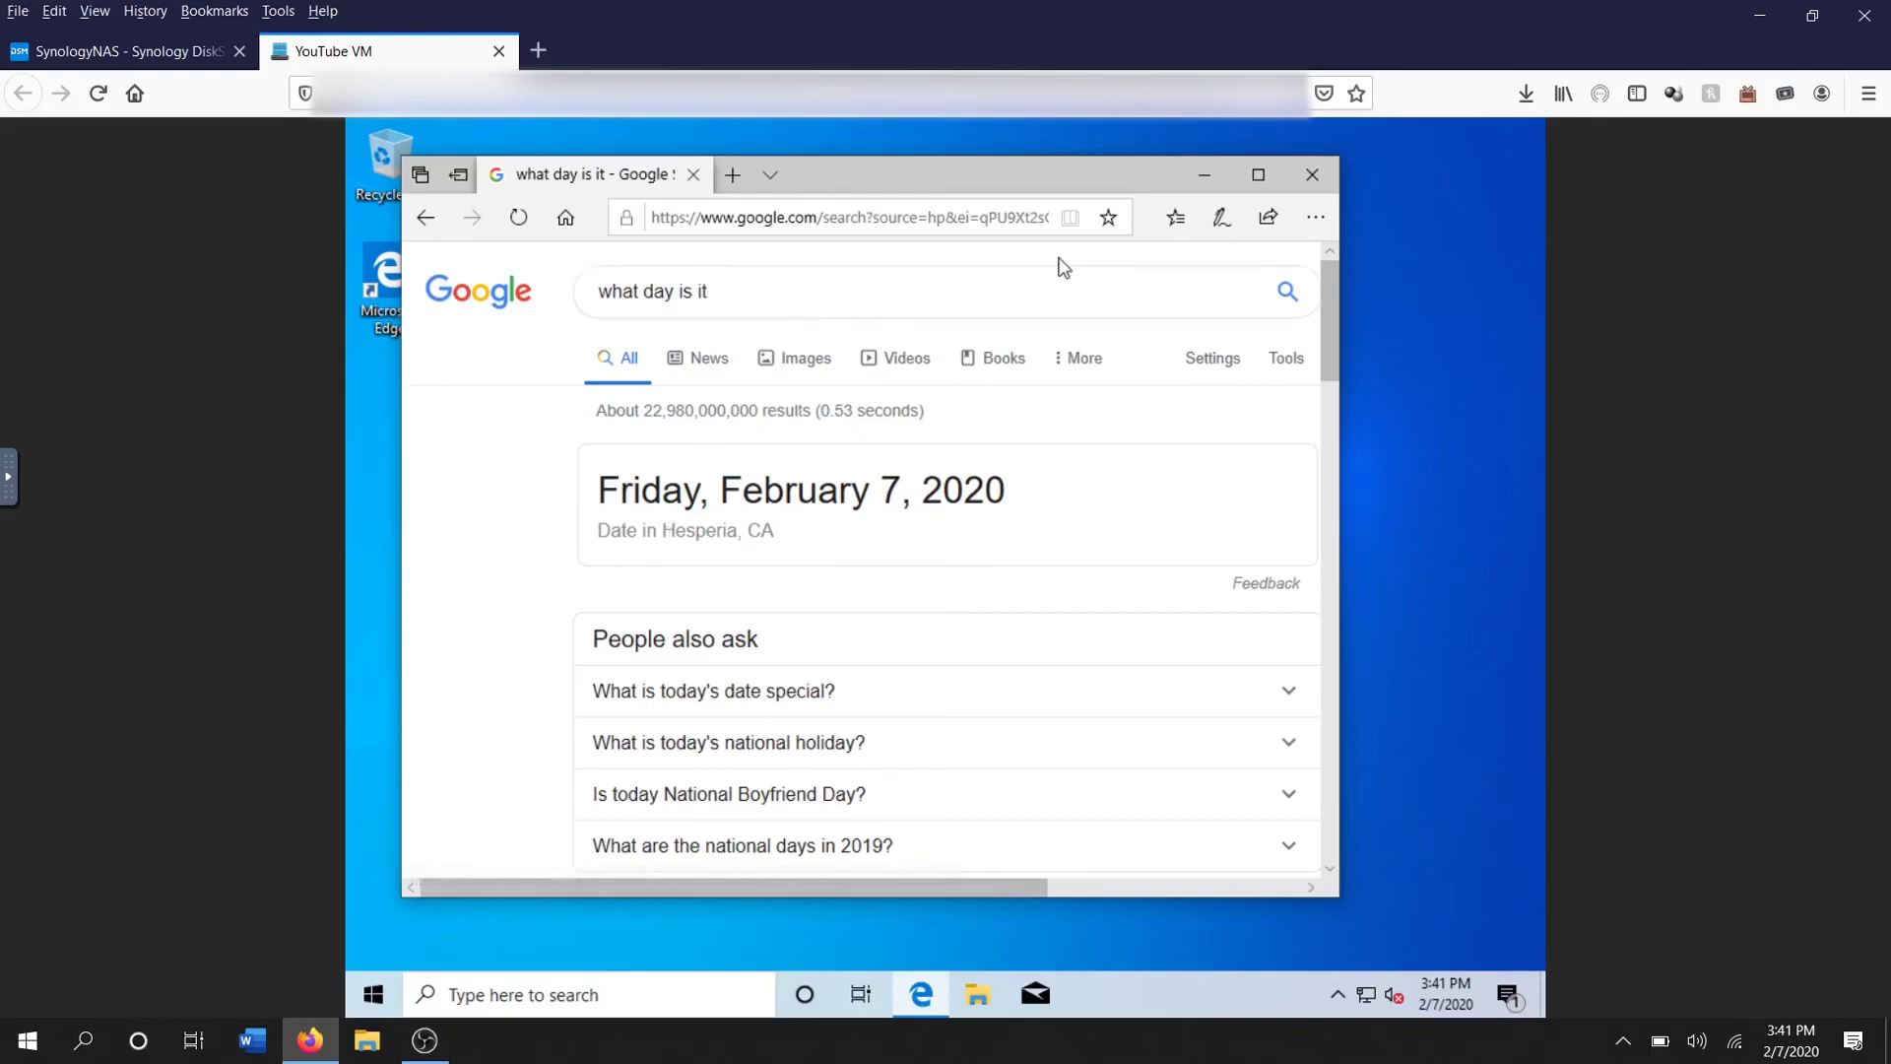
{"action": "left_click", "coordinate": [1315, 178]}
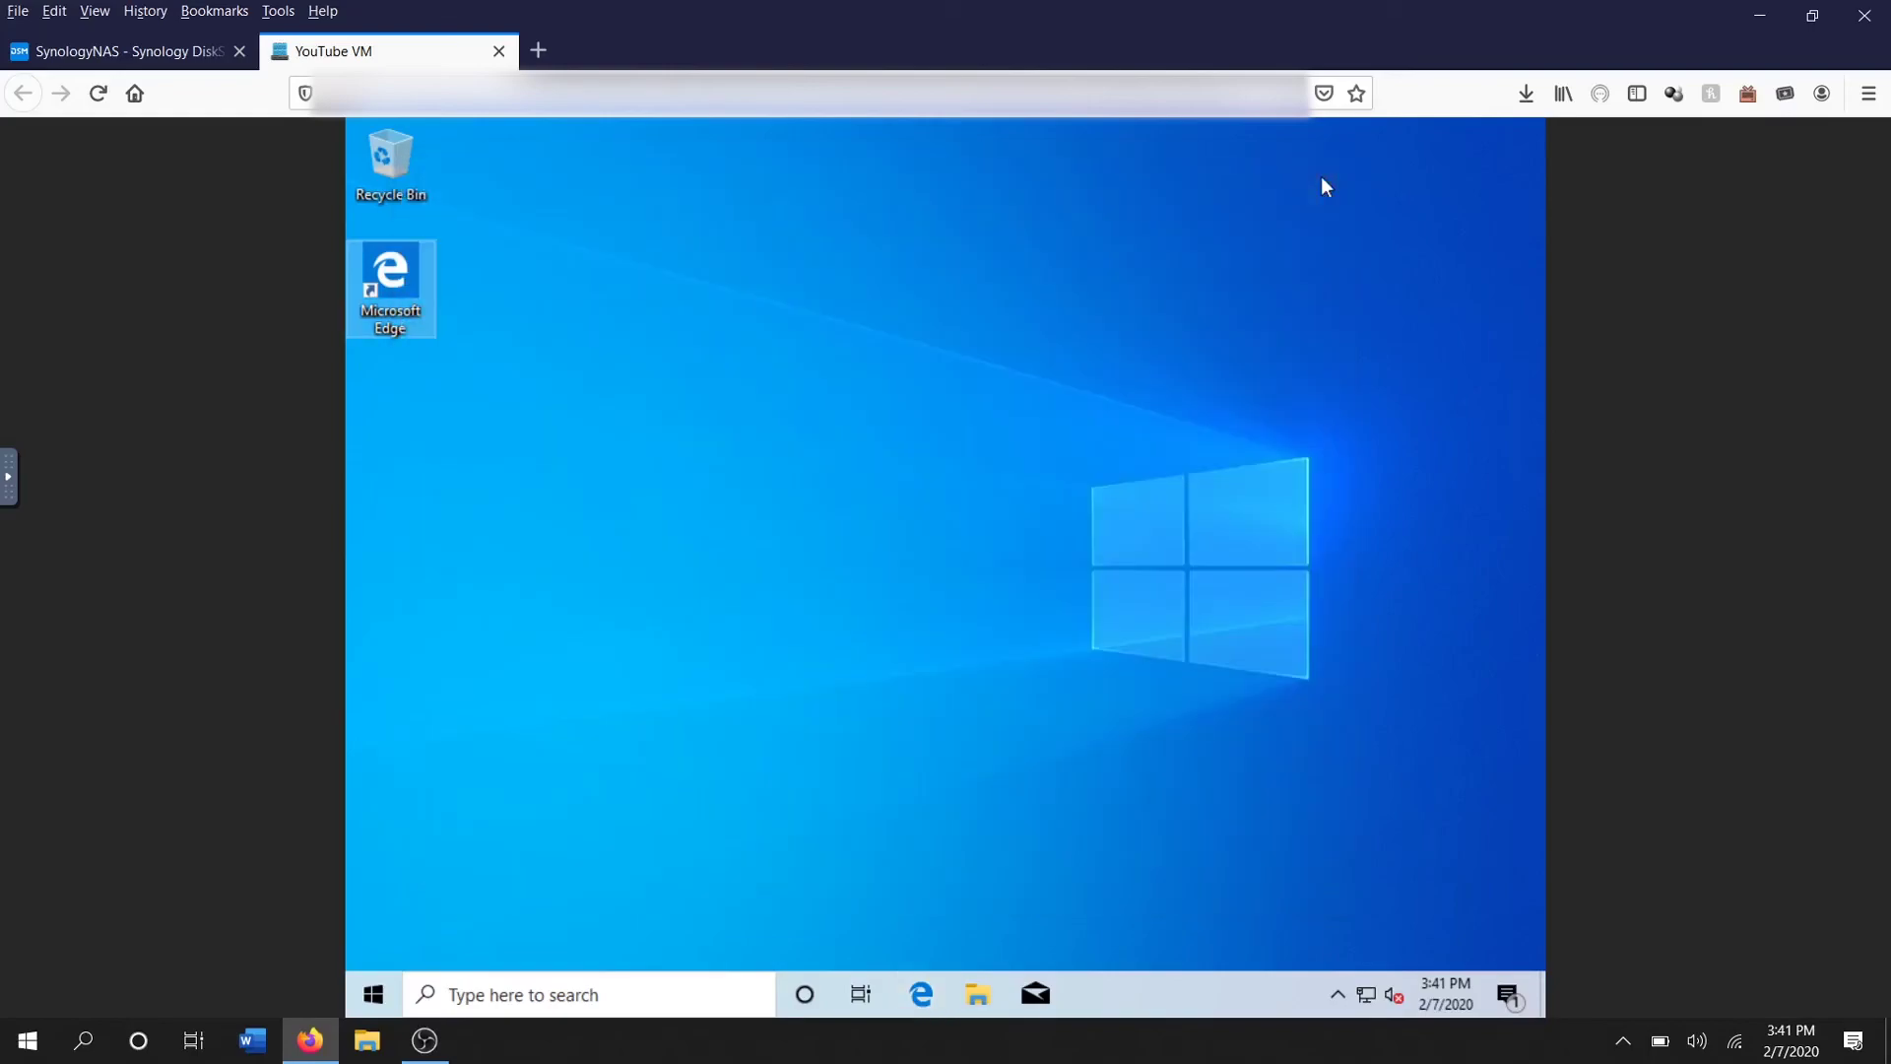